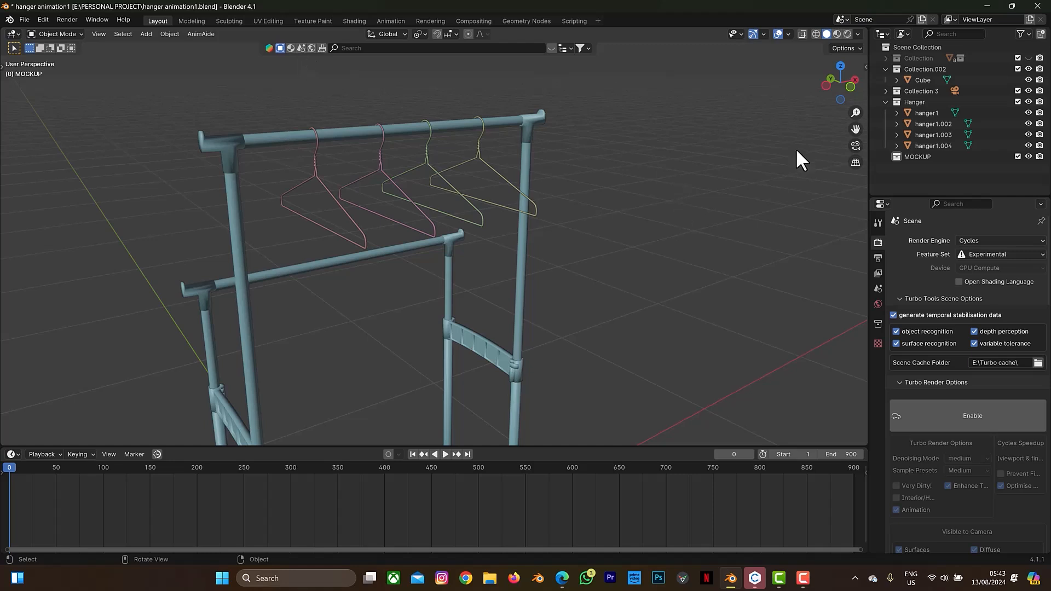
Split the 3D viewport into one tall view beside two stacked views, with the whole clothes rack in sight
scroll(753, 199, "down", 5)
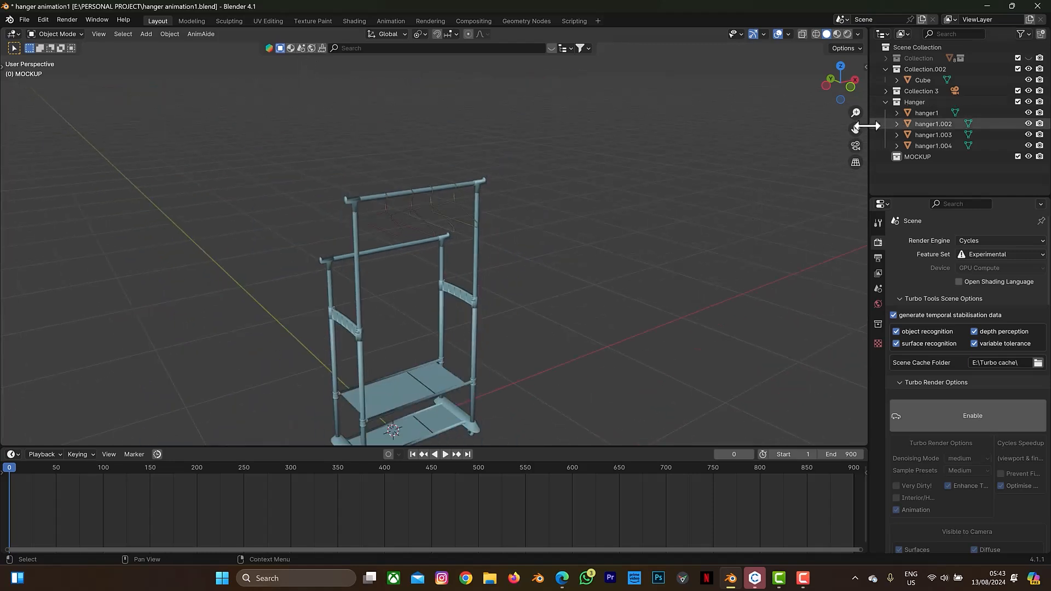
left_click_drag(856, 127, 856, 77)
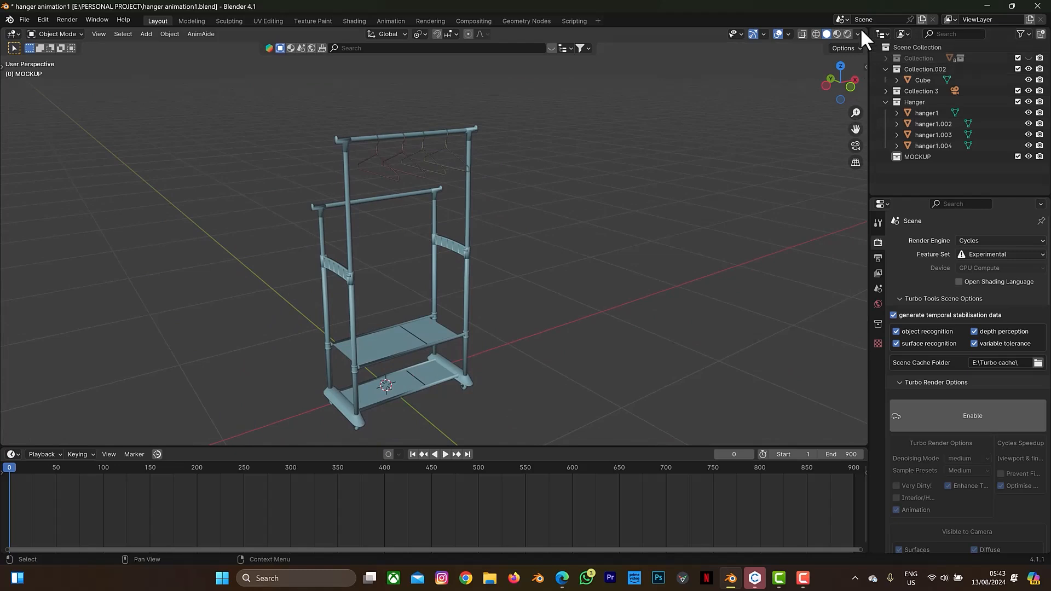
left_click_drag(866, 29, 431, 77)
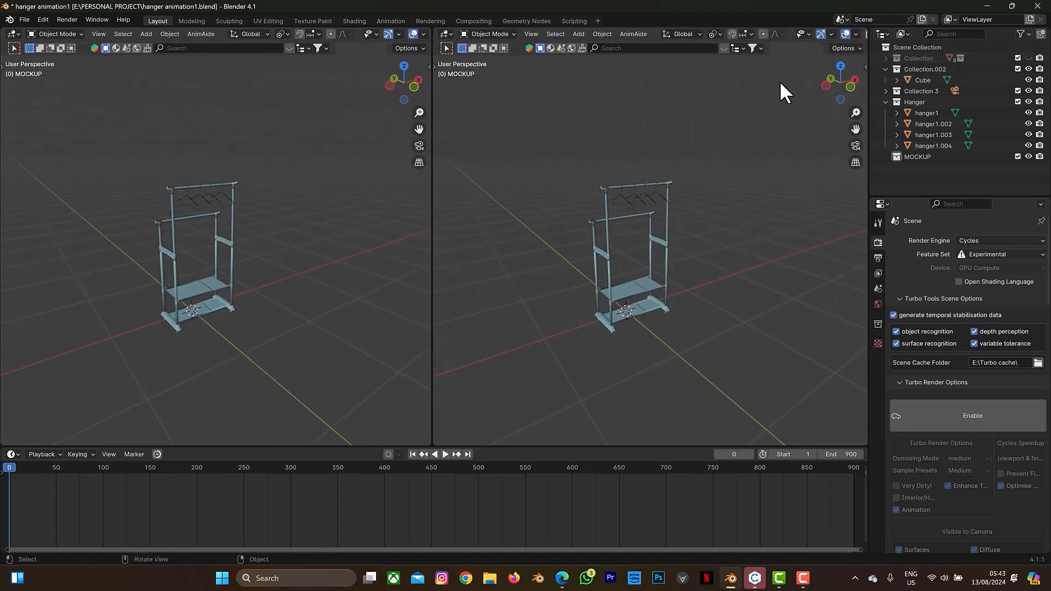
left_click_drag(854, 34, 834, 246)
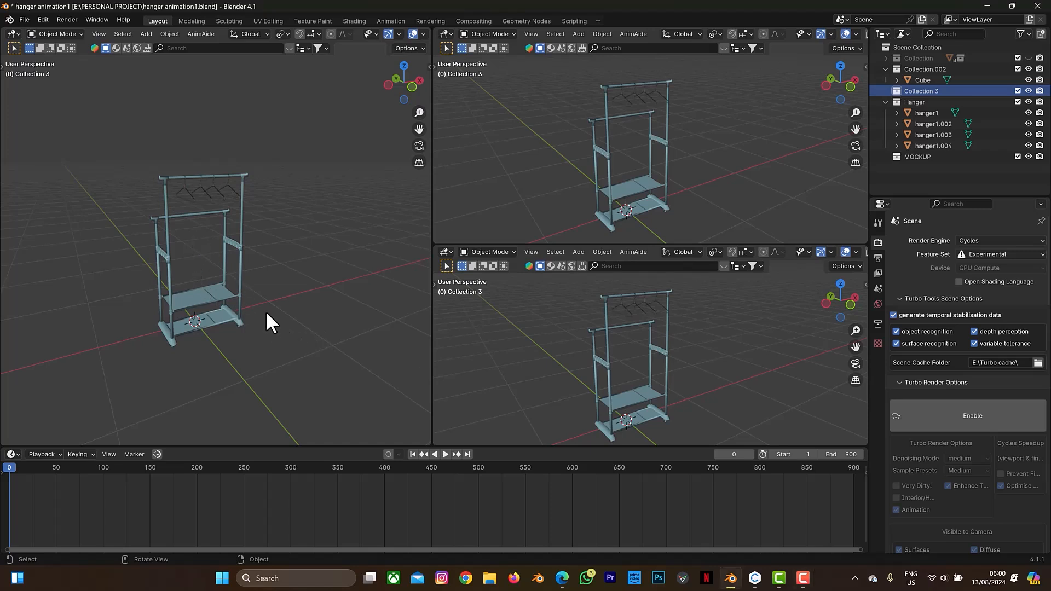
Add a camera to Collection 3
key("shift+a")
mouse_move(245, 259)
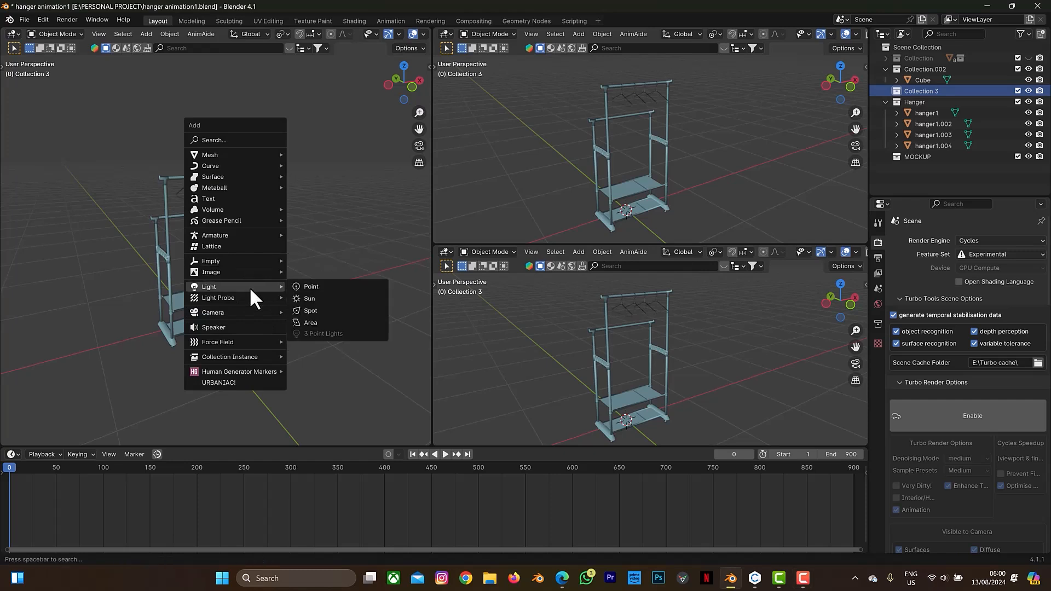
mouse_move(248, 312)
left_click(308, 313)
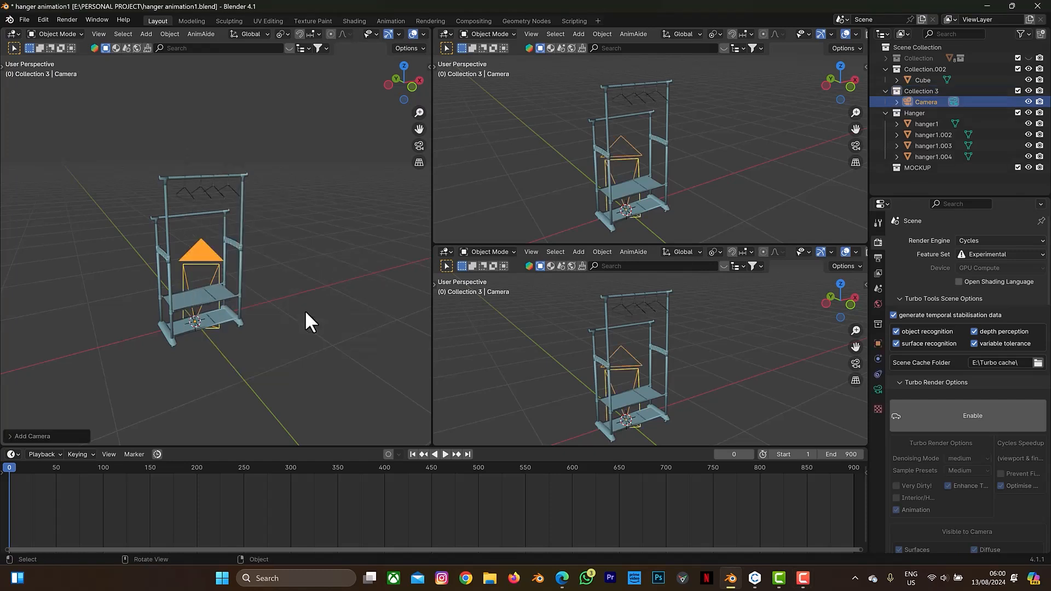
Rotate the camera to about -12° around Z, then move it up about 1.2 m and about -2.9 m along Y
key("r")
key("z")
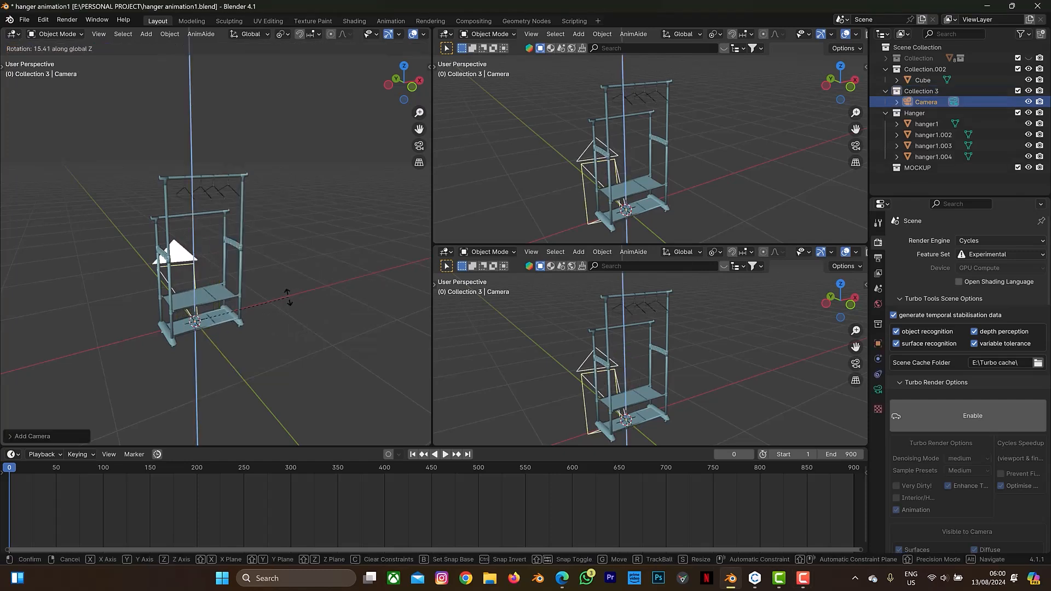
left_click(327, 367)
key("g")
key("z")
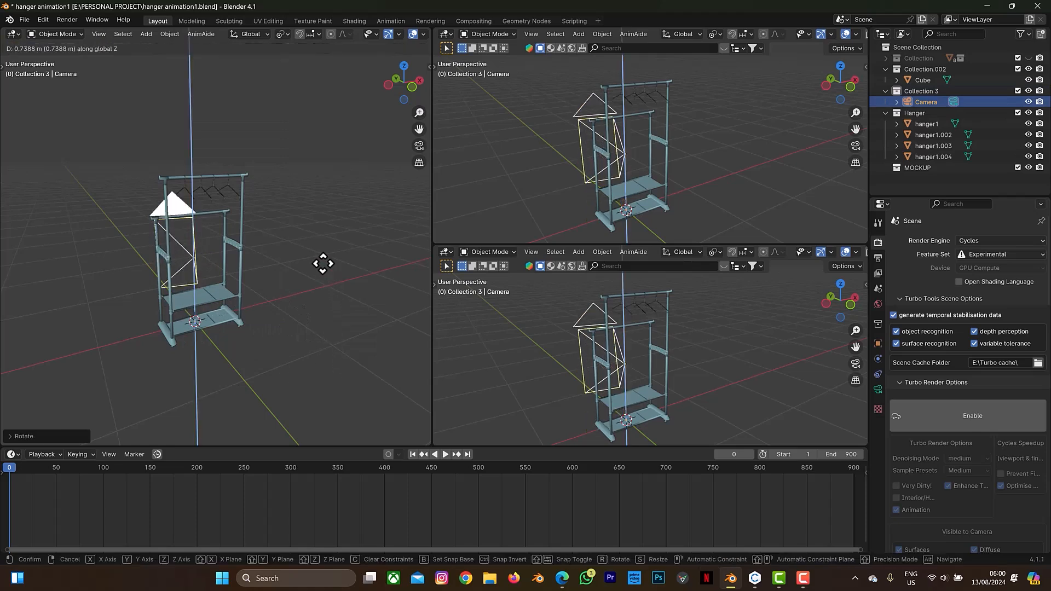
left_click(360, 313)
key("g")
key("y")
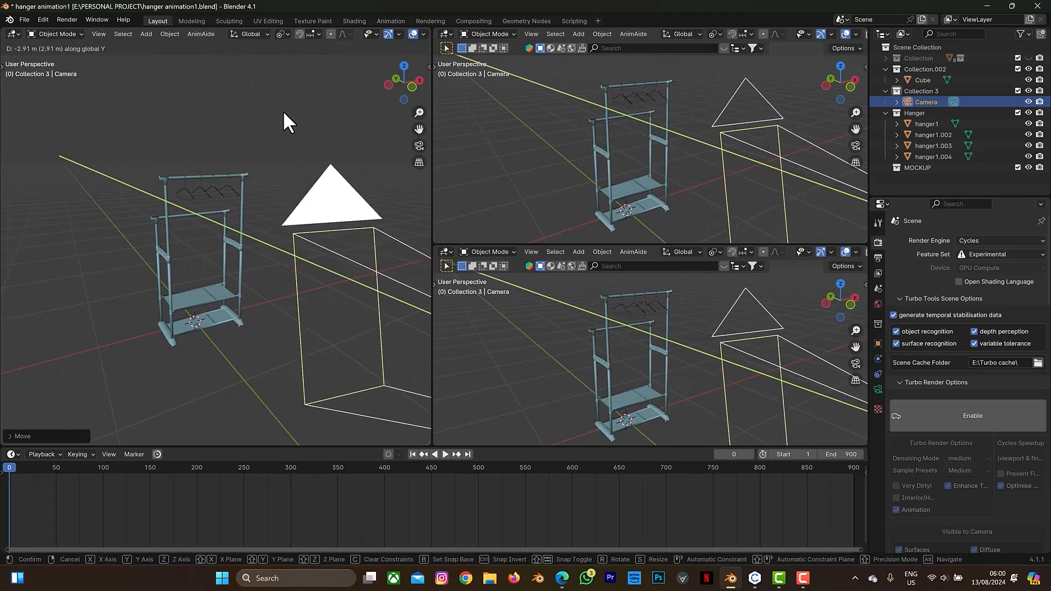
left_click(381, 160)
Look through the camera with Camera to View enabled and frame the entire clothes rack front-on, centred in the portrait frame
left_click_drag(424, 128, 331, 87)
key("n")
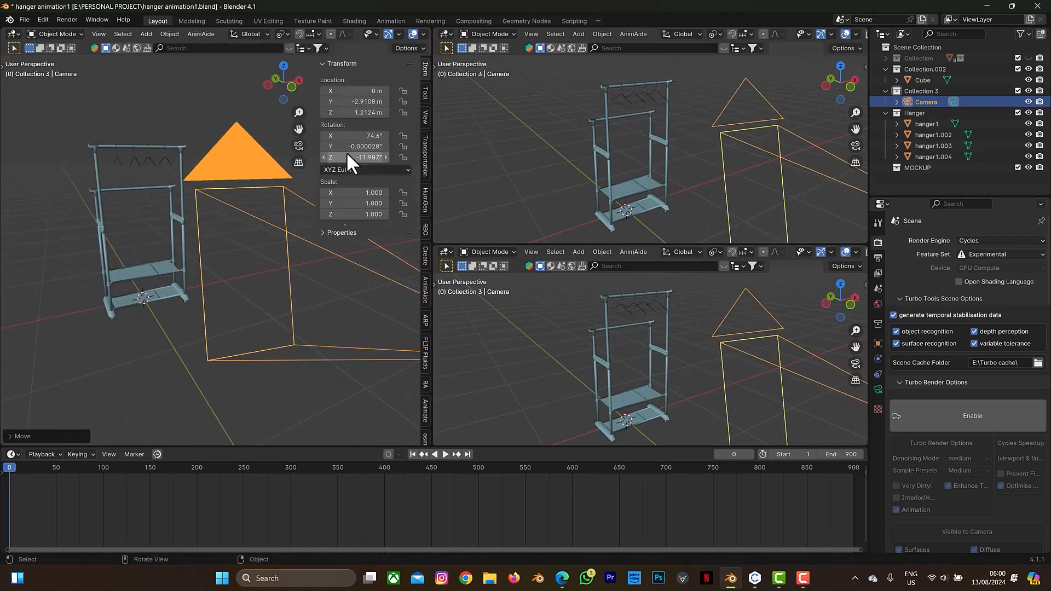
left_click(426, 115)
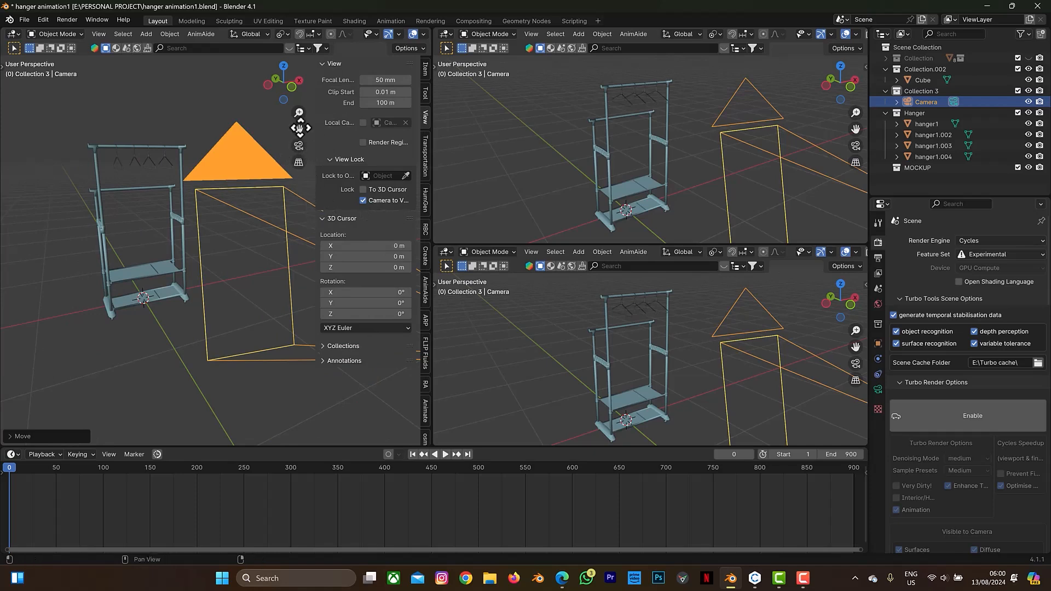
key("n")
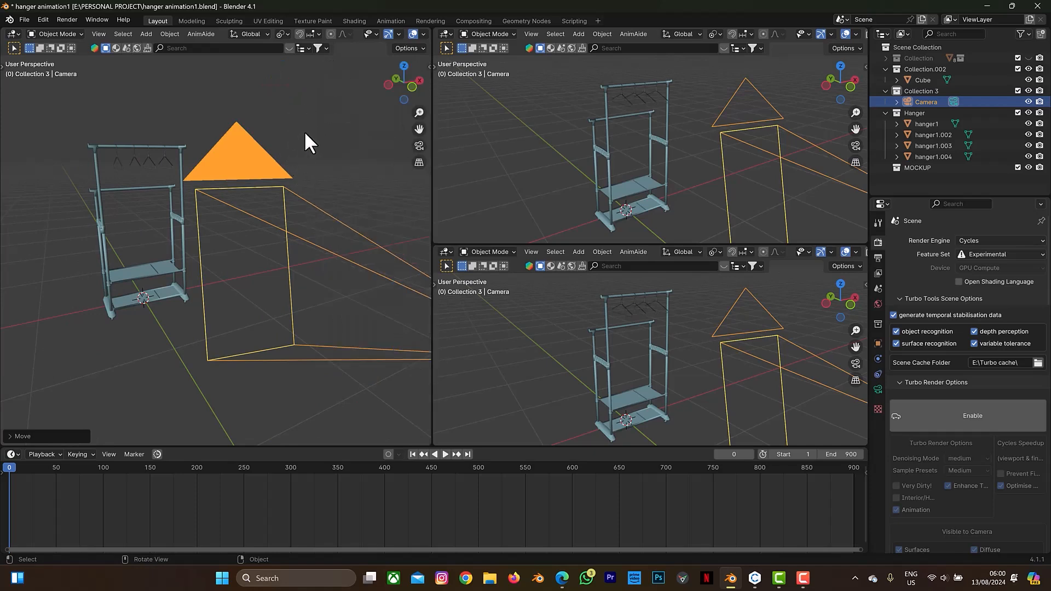
left_click(417, 145)
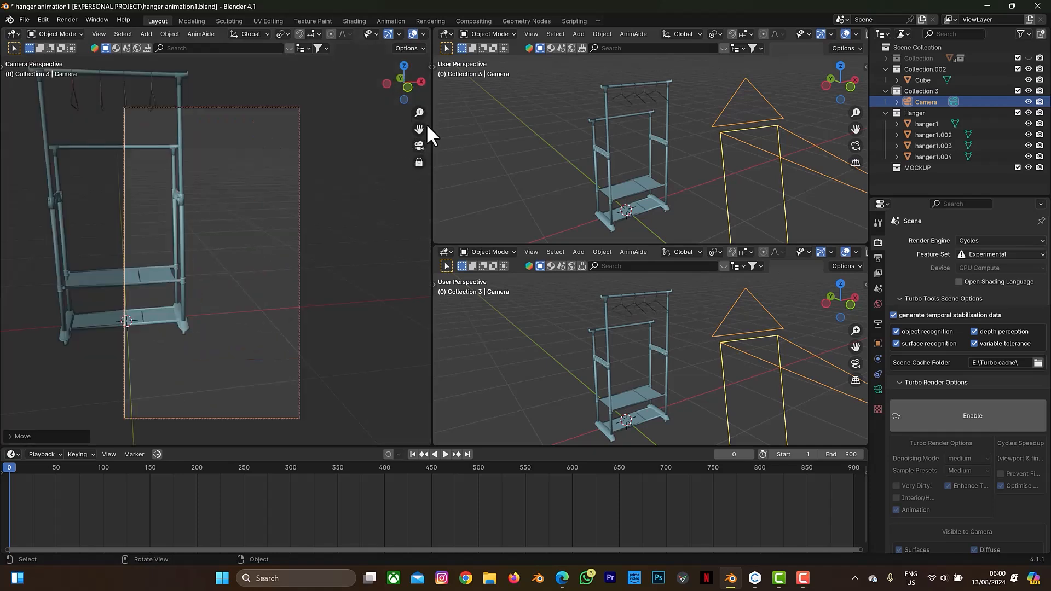
left_click_drag(418, 129, 47, 126)
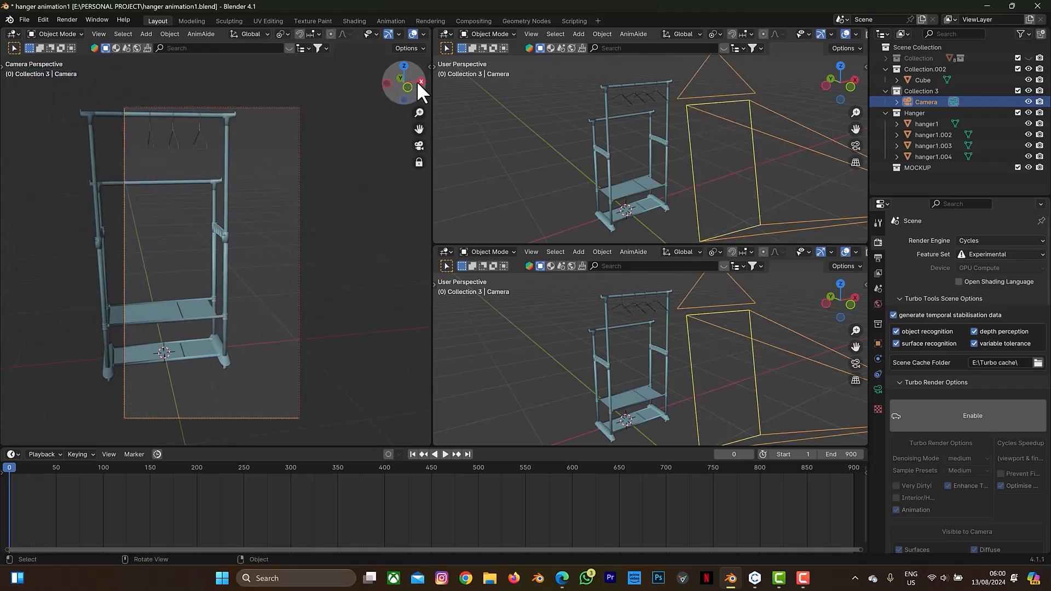
left_click_drag(417, 81, 452, 134)
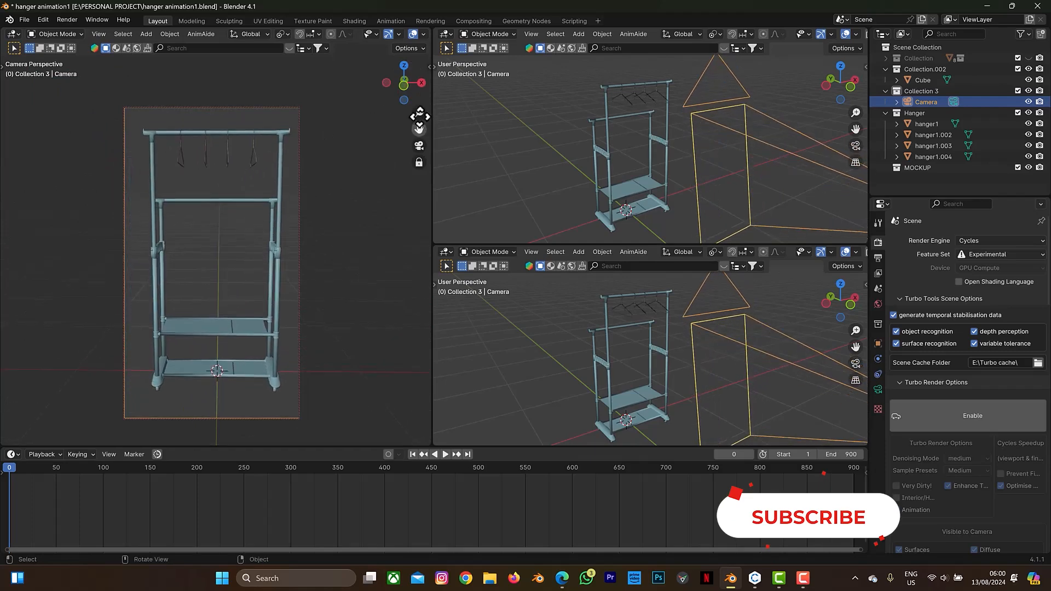
left_click_drag(403, 89, 421, 129)
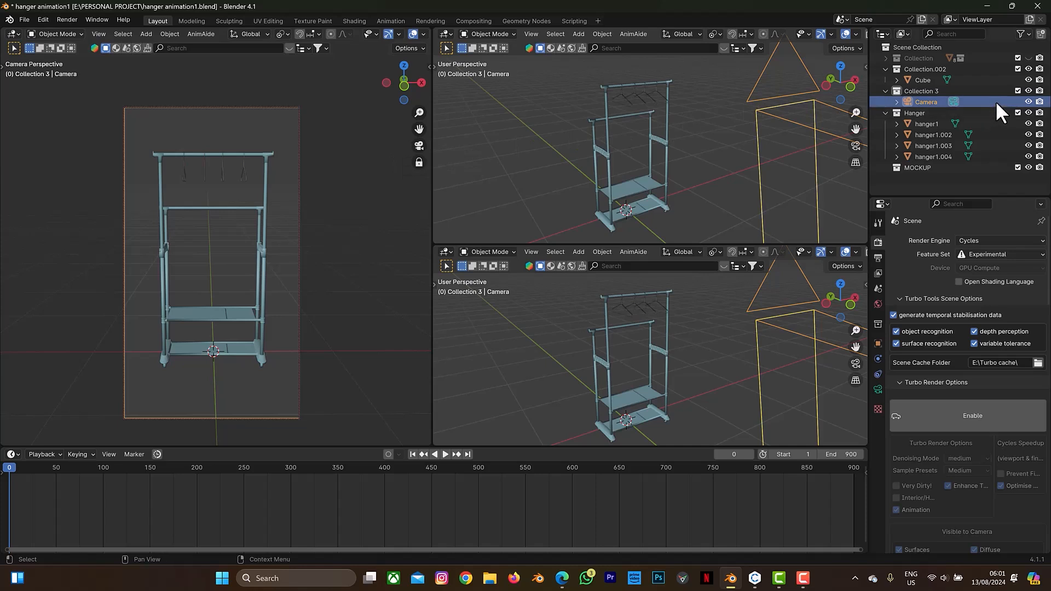
Hide the camera in the viewports and switch the upper of the two stacked views to the top view
left_click(1028, 101)
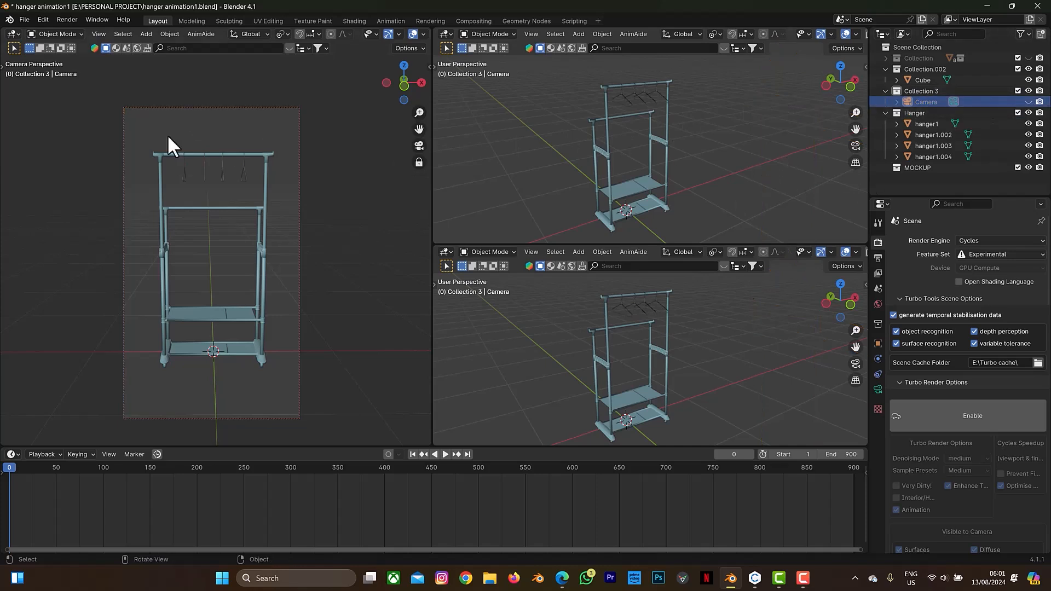
left_click(839, 64)
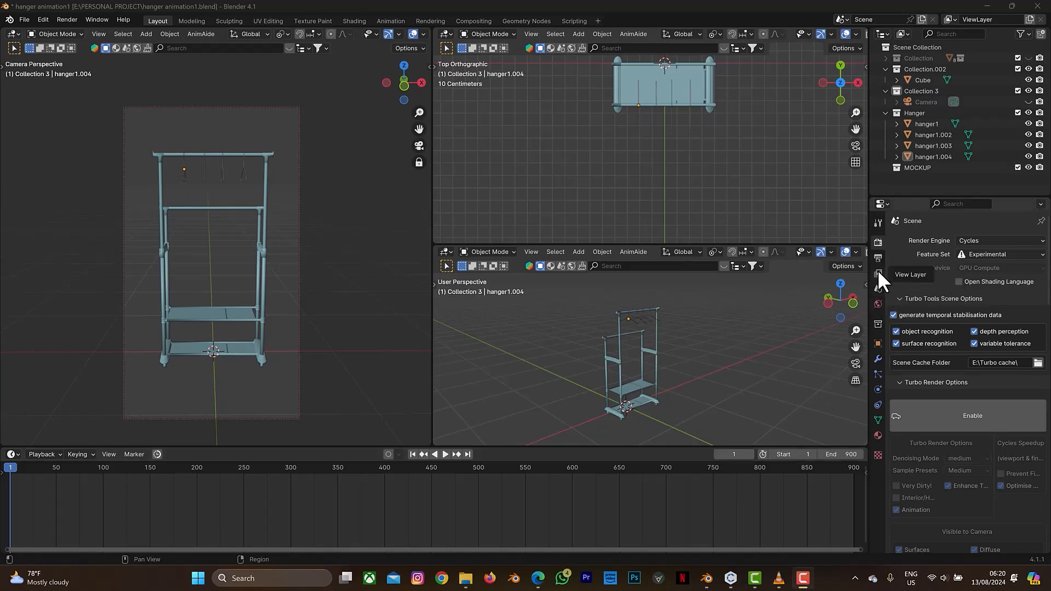
Set the scene's length unit to Meters
left_click(878, 289)
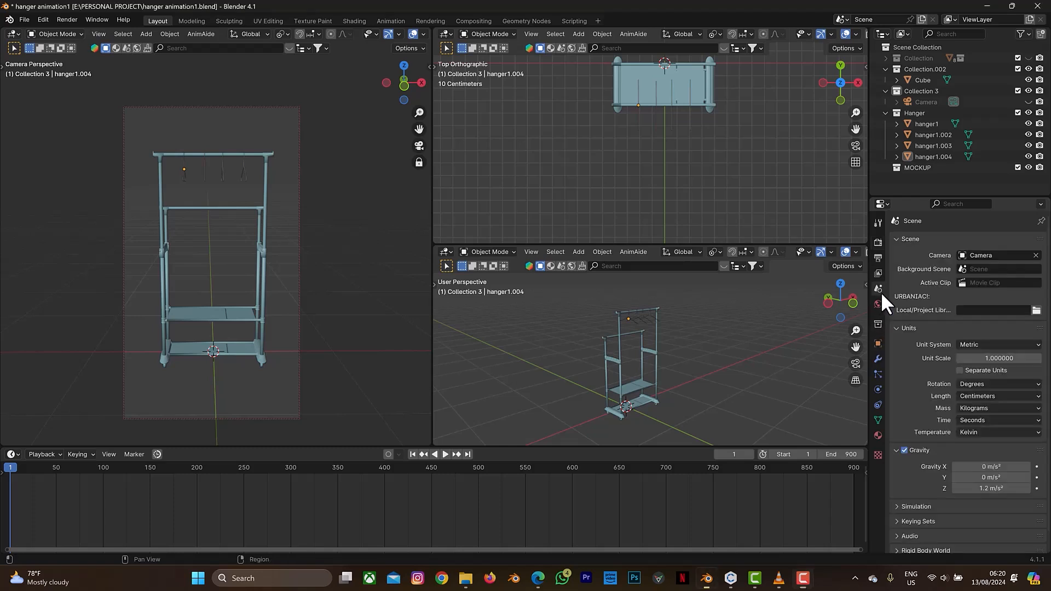
left_click(995, 395)
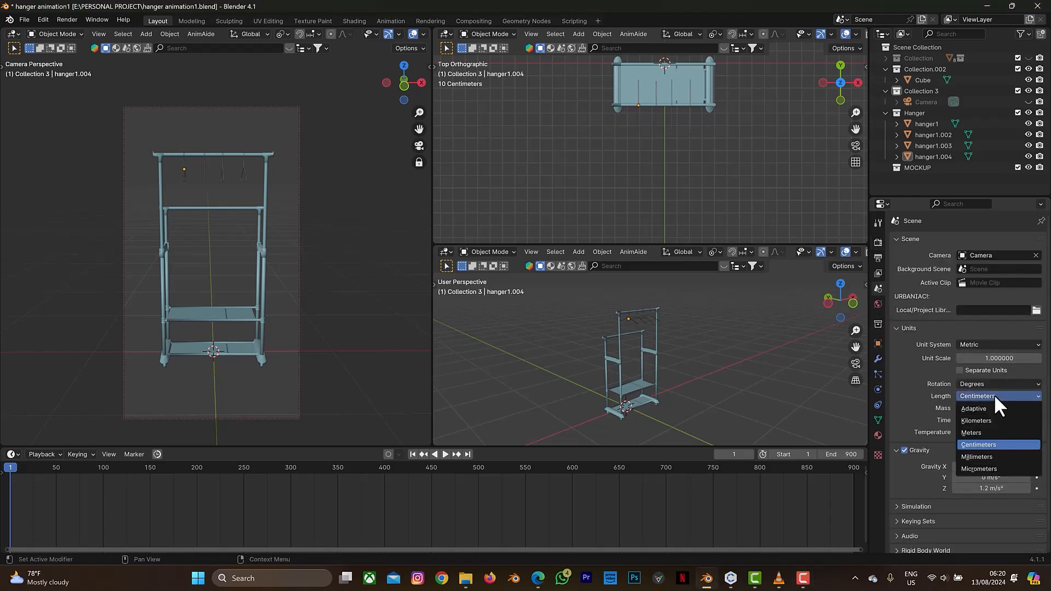
left_click(984, 432)
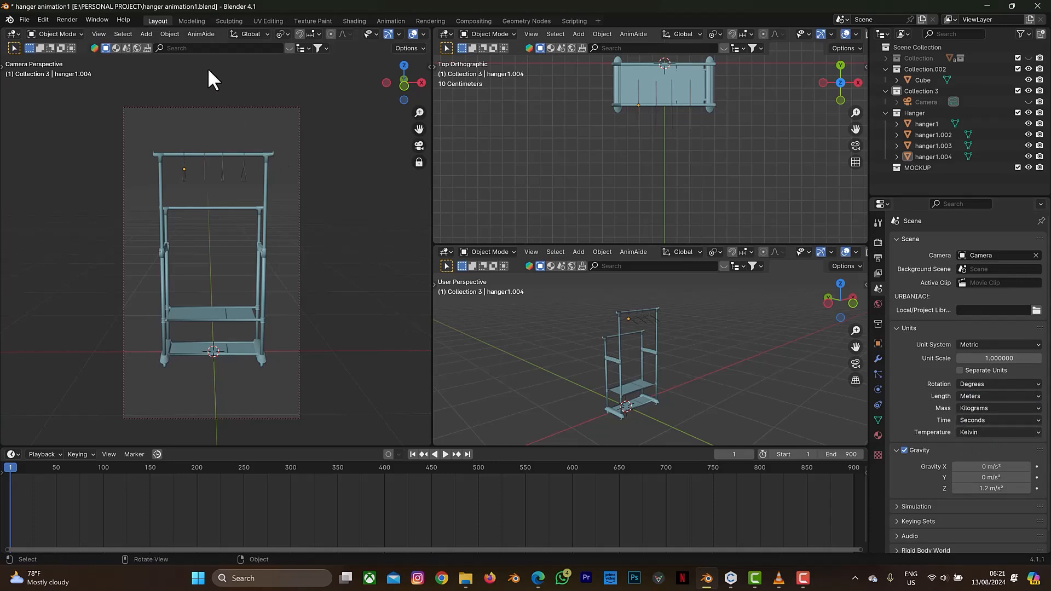
Select the hanger hanger1.004 and insert a keyframe for all its channels at frame 1
left_click(639, 123)
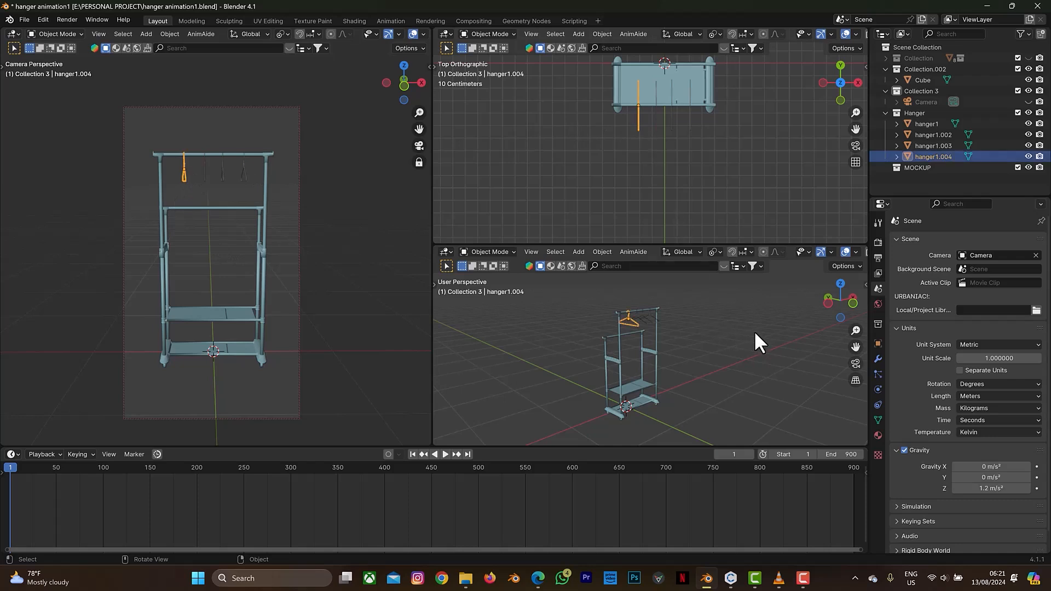
key("i")
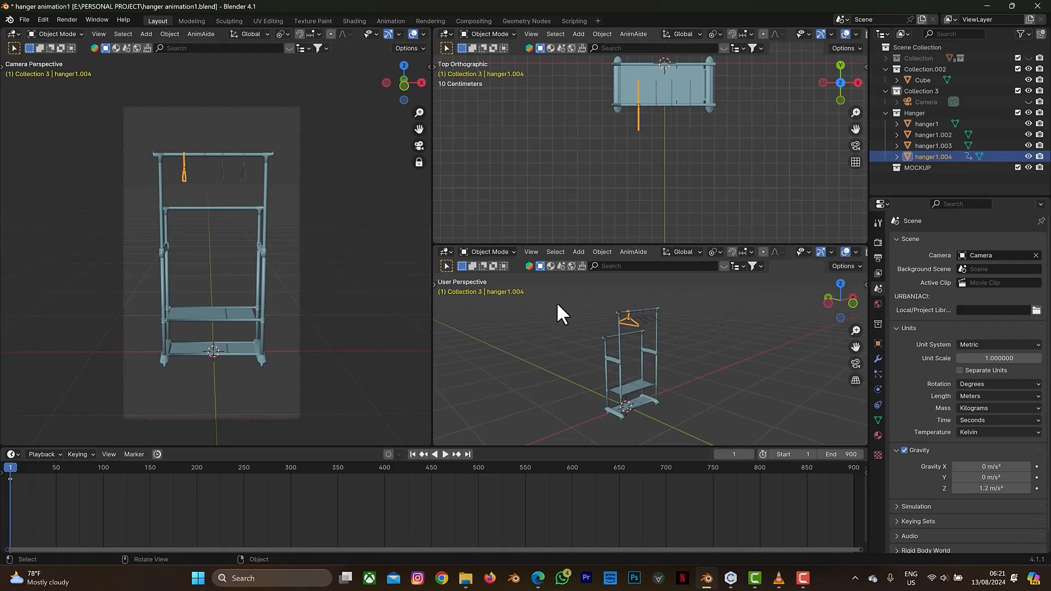
key("i")
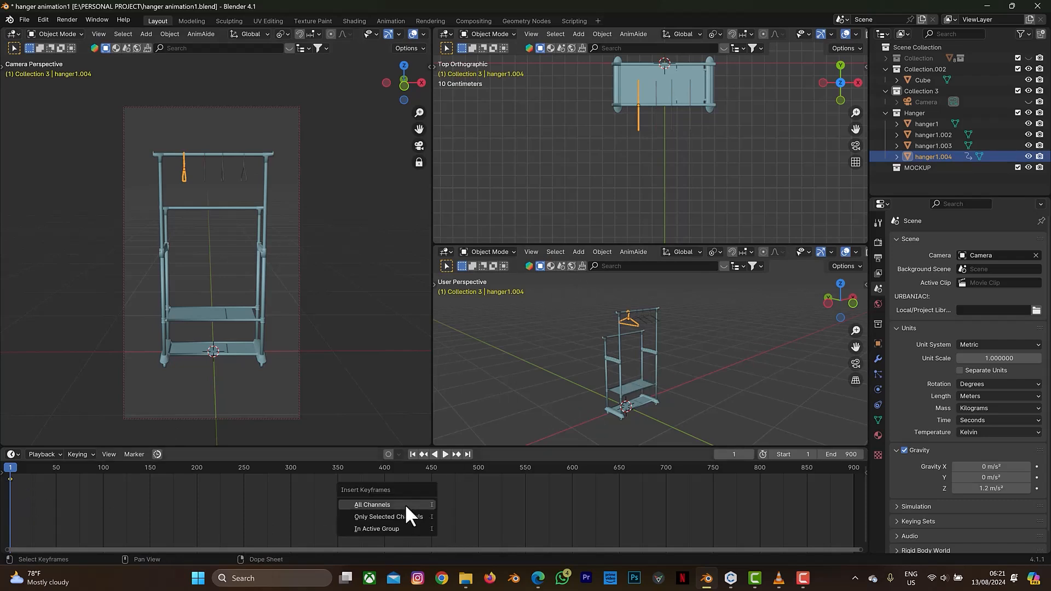
left_click(378, 502)
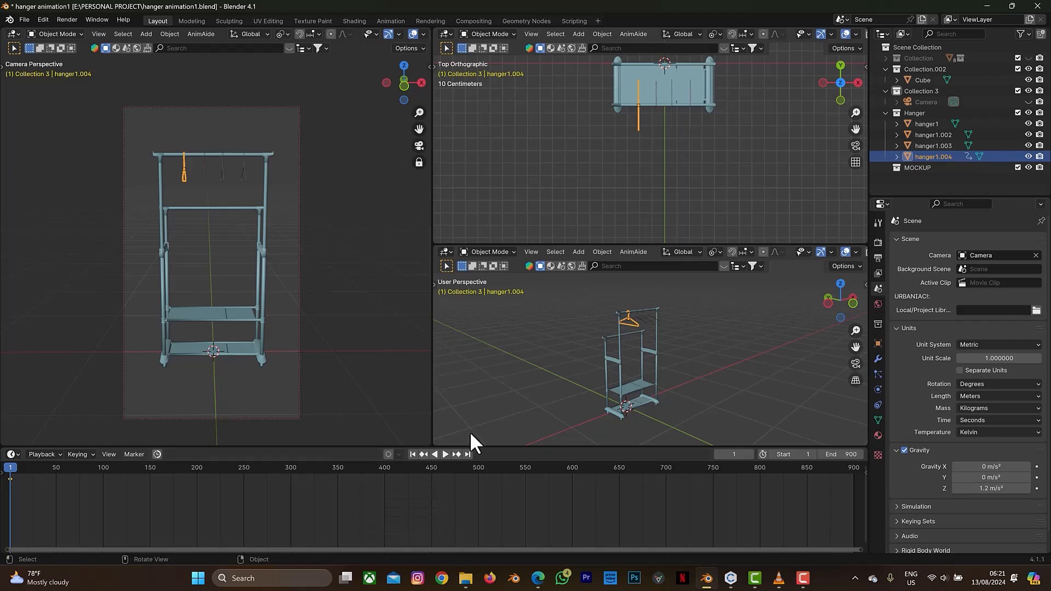
At frame 30, move hanger1.004 by -1 m along Y and insert a keyframe
left_click(739, 454)
type("30")
key("Return")
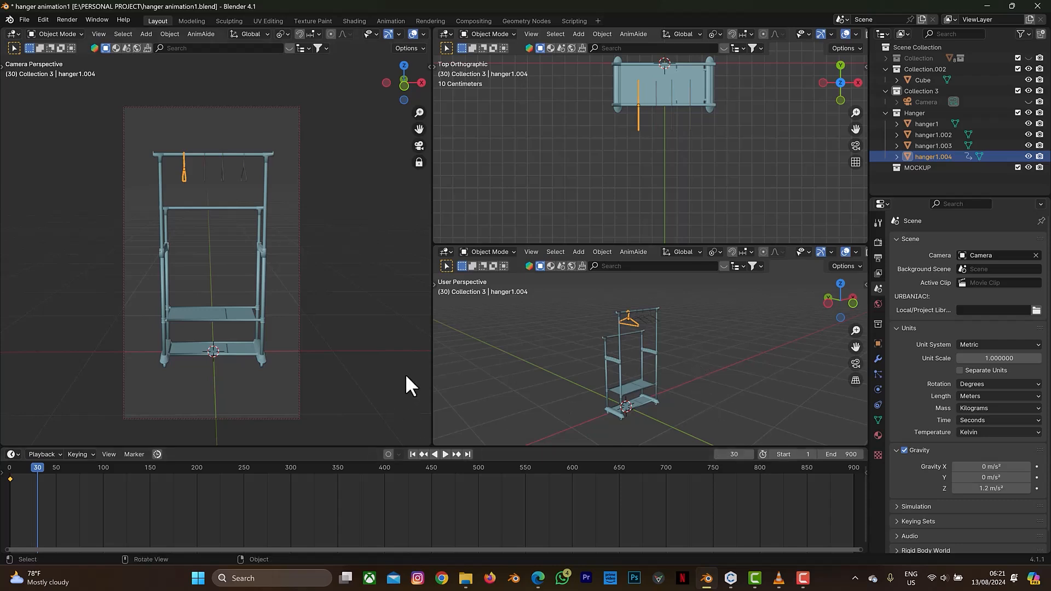
key("g")
key("y")
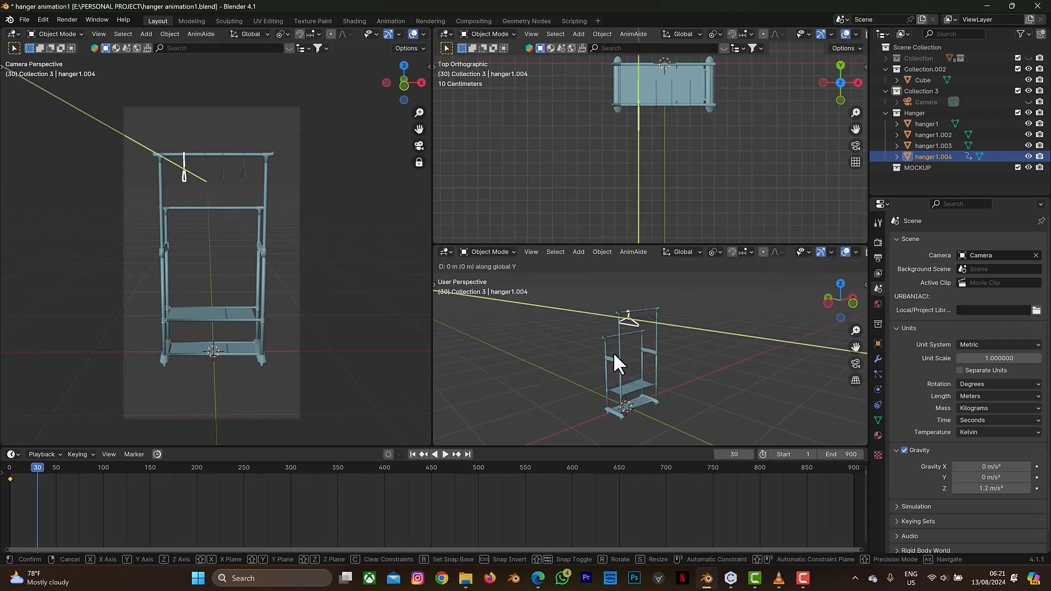
type("-1")
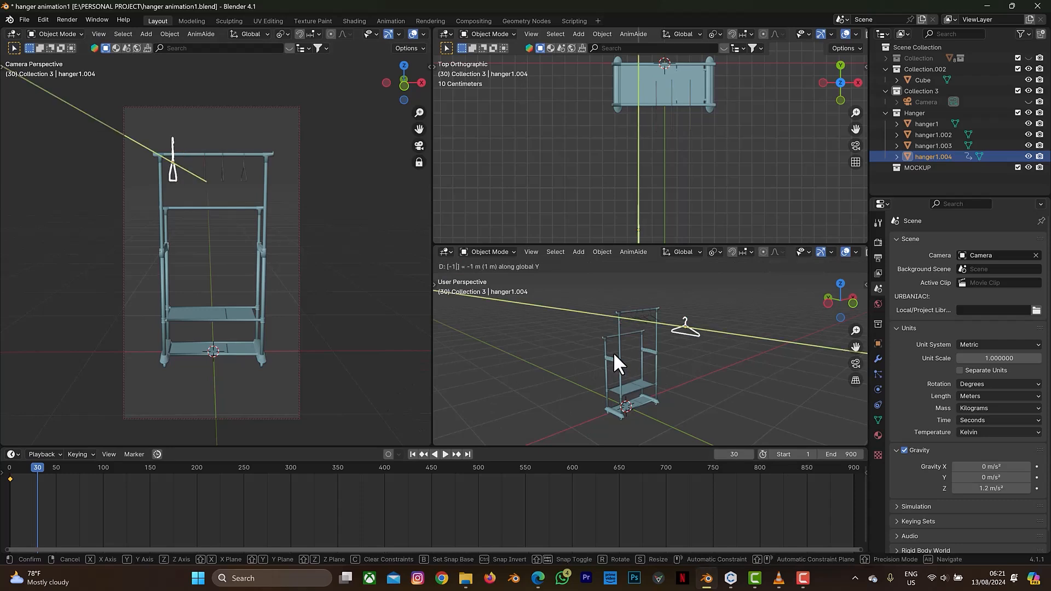
key("Return")
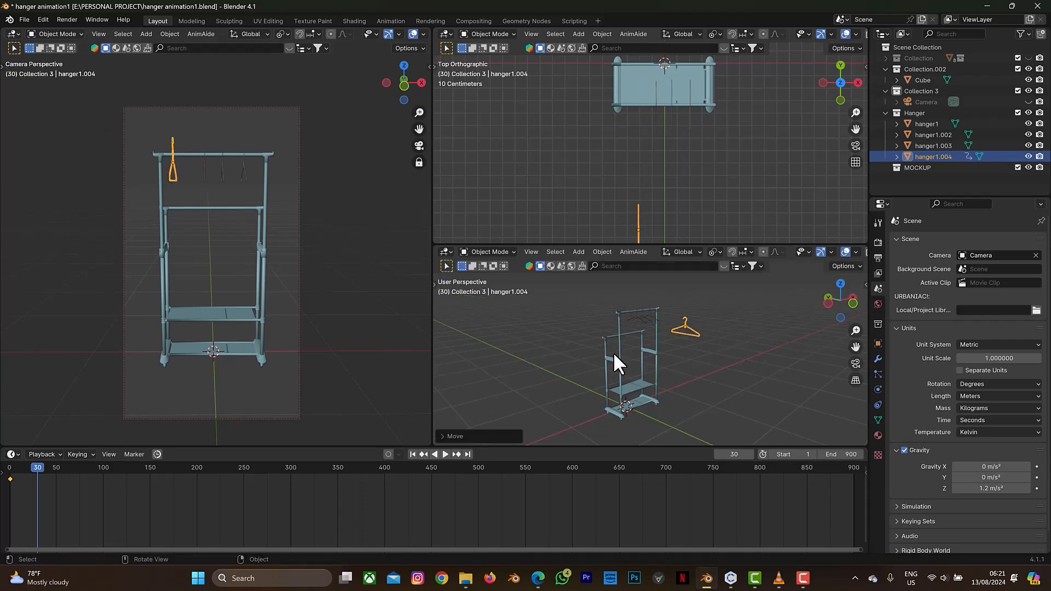
key("i")
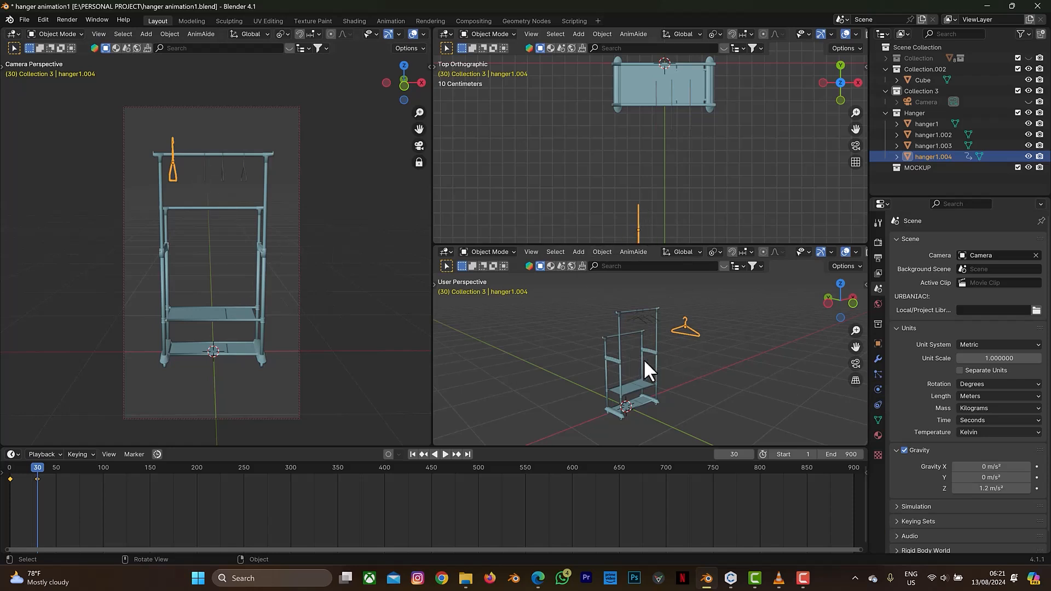
At frame 60, rotate hanger1.004 by 90° around Z
left_click(734, 455)
type("60")
key("Return")
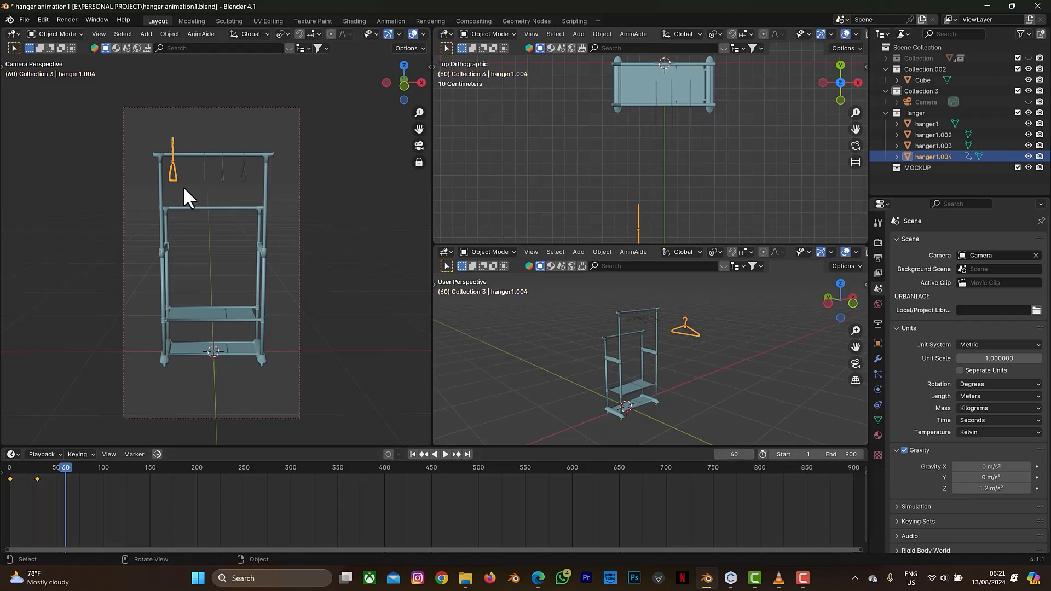
key("r")
key("z")
type("90")
key("Return")
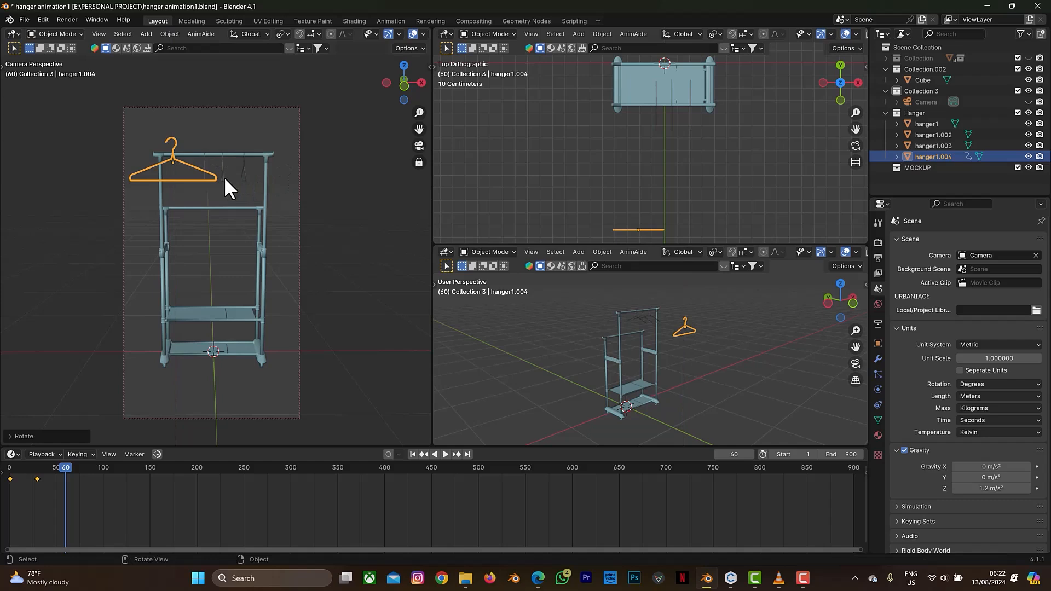
Move hanger1.004 about 0.17 m along X to centre it in front of the rack and keyframe it at frame 60
key("g")
key("x")
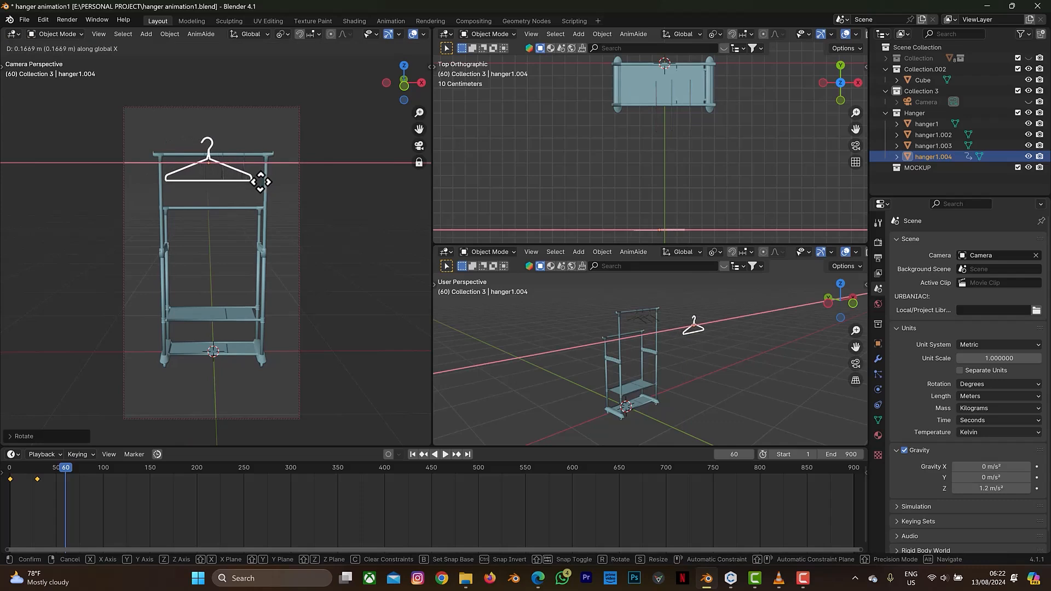
left_click(260, 181)
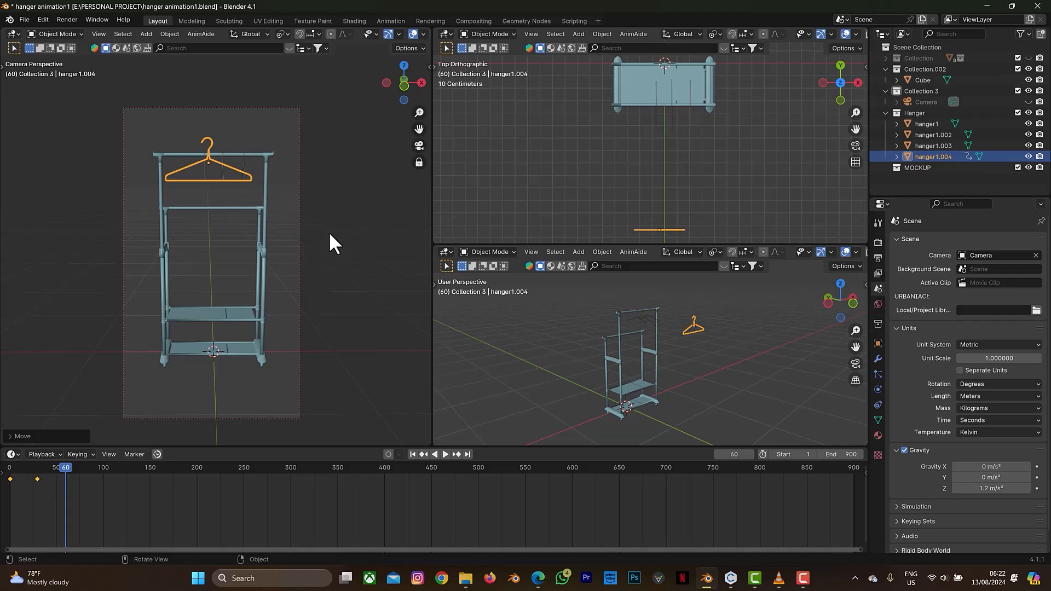
key("i")
Play back the hanger's motion and insert a hold keyframe for hanger1.004 at frame 120
left_click_drag(53, 468, 867, 473)
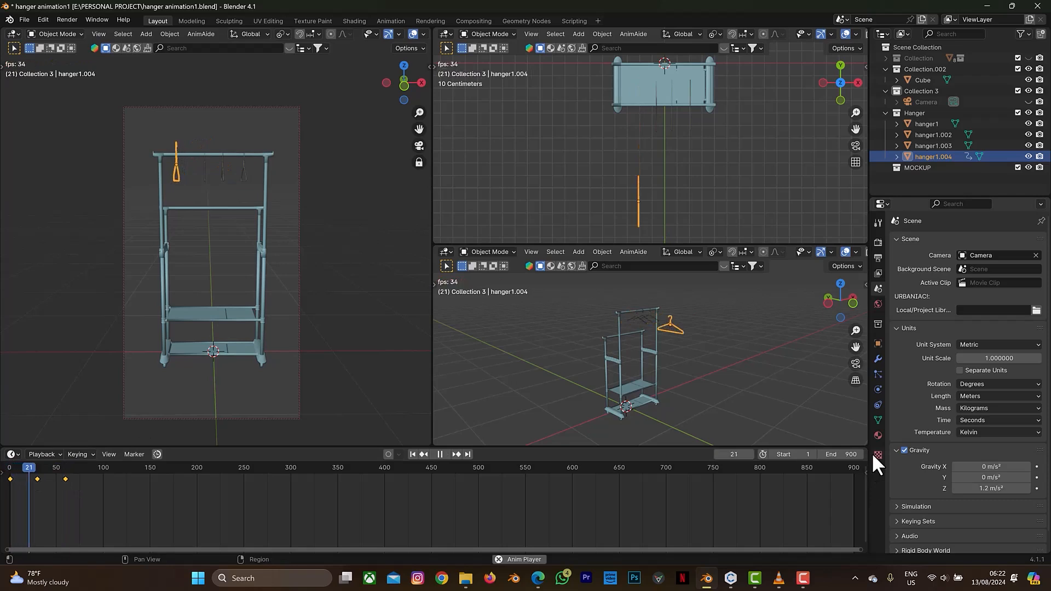
key("space")
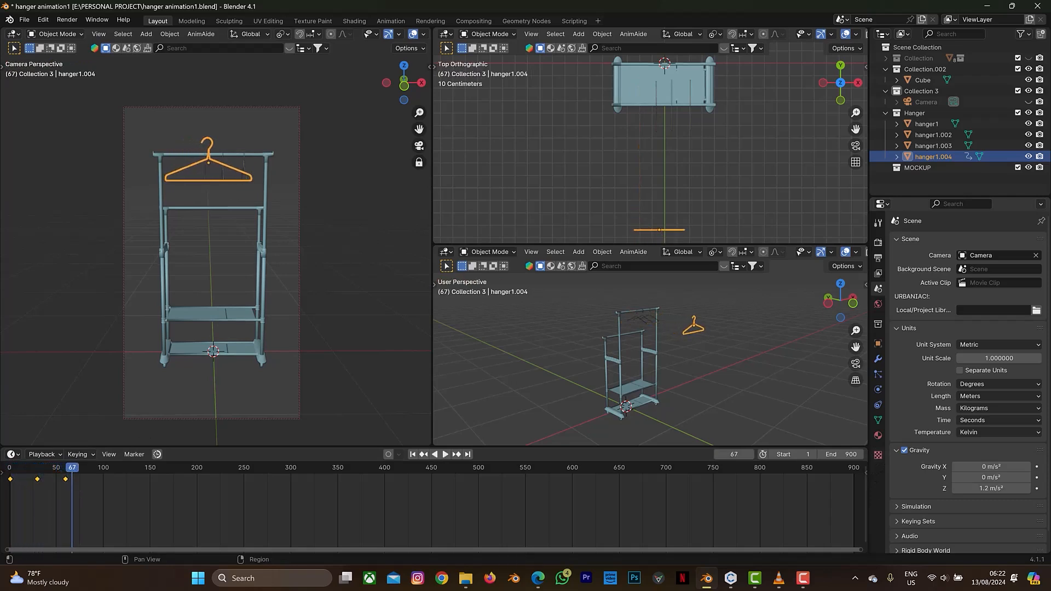
left_click_drag(61, 468, 77, 482)
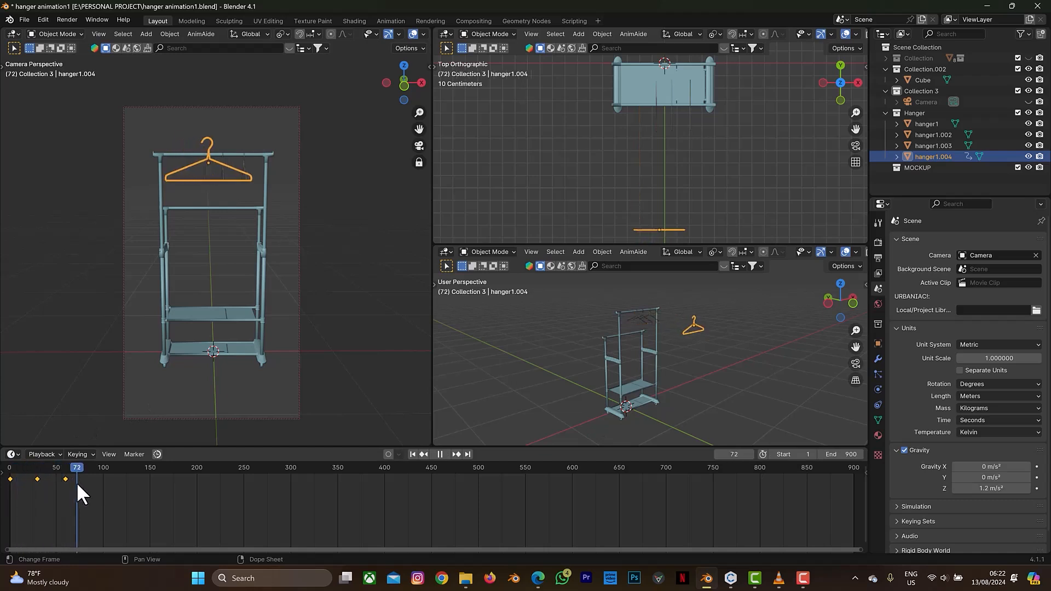
left_click(736, 455)
key("BackSpace")
type("90")
key("BackSpace")
key("BackSpace")
type("120")
key("Return")
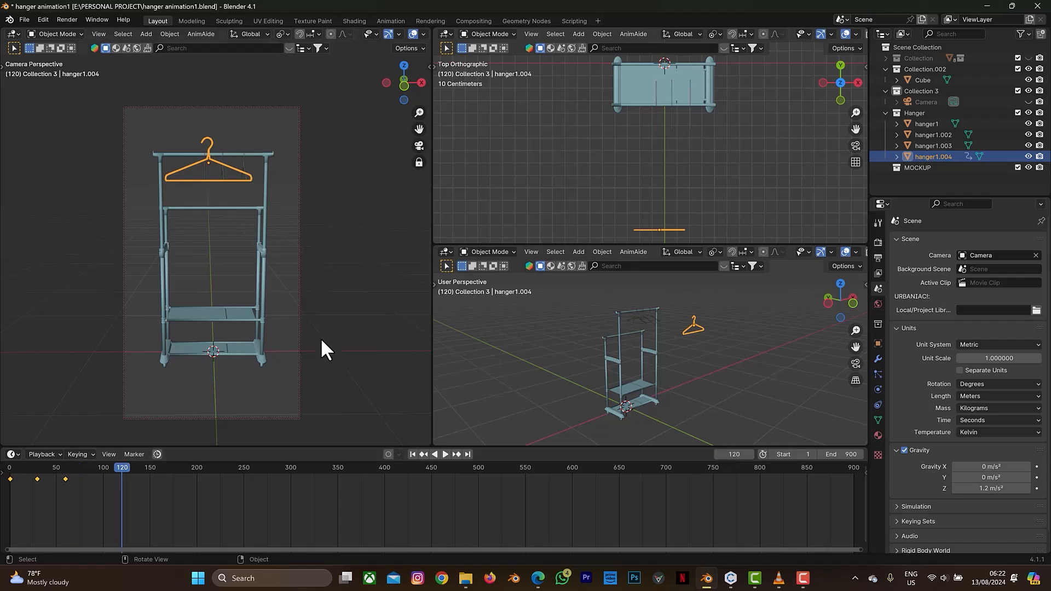
key("i")
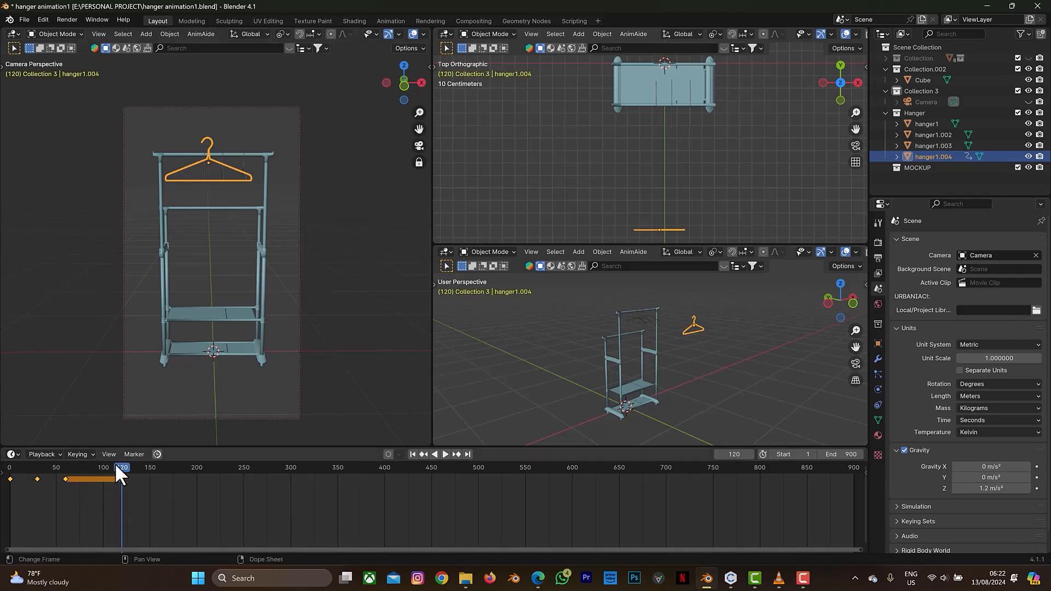
At frame 135, rotate hanger1.004 by 180° around Z and insert a keyframe
left_click_drag(125, 465, 123, 486)
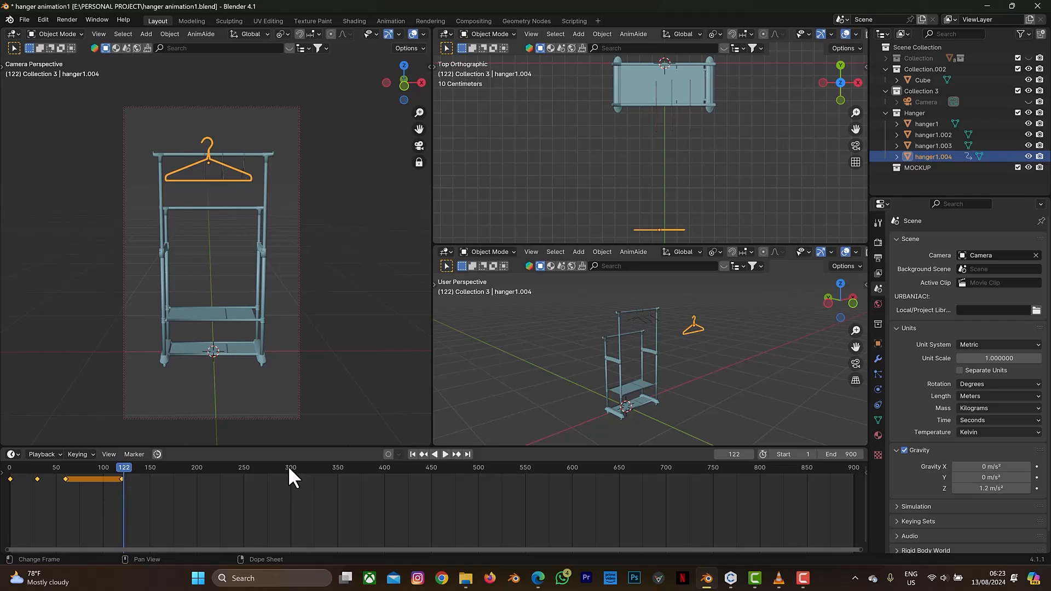
left_click(732, 453)
type("1355")
key("Return")
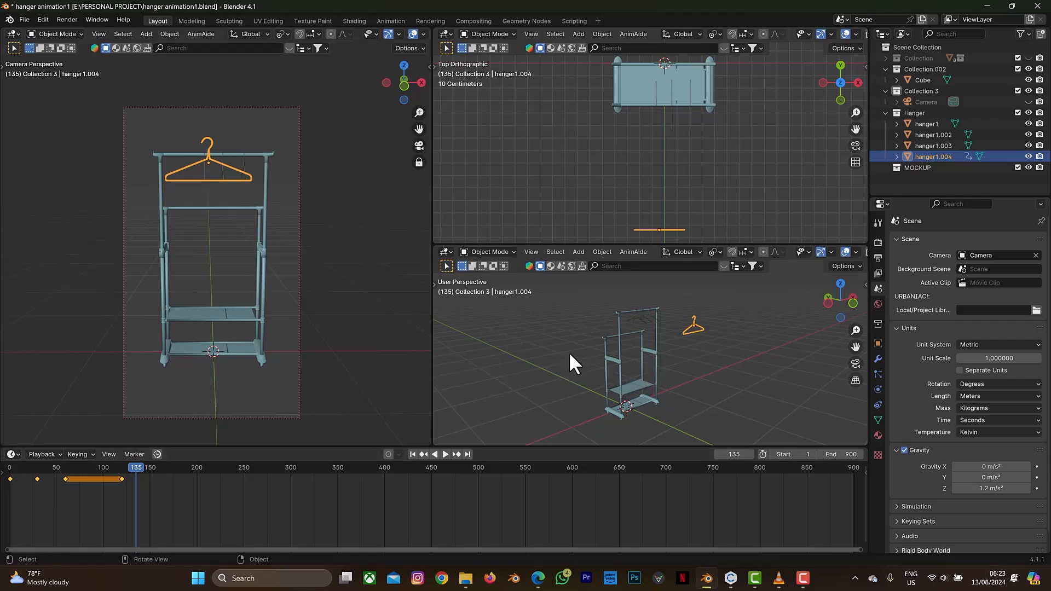
key("i")
key("alt+i")
type("rz")
type("180")
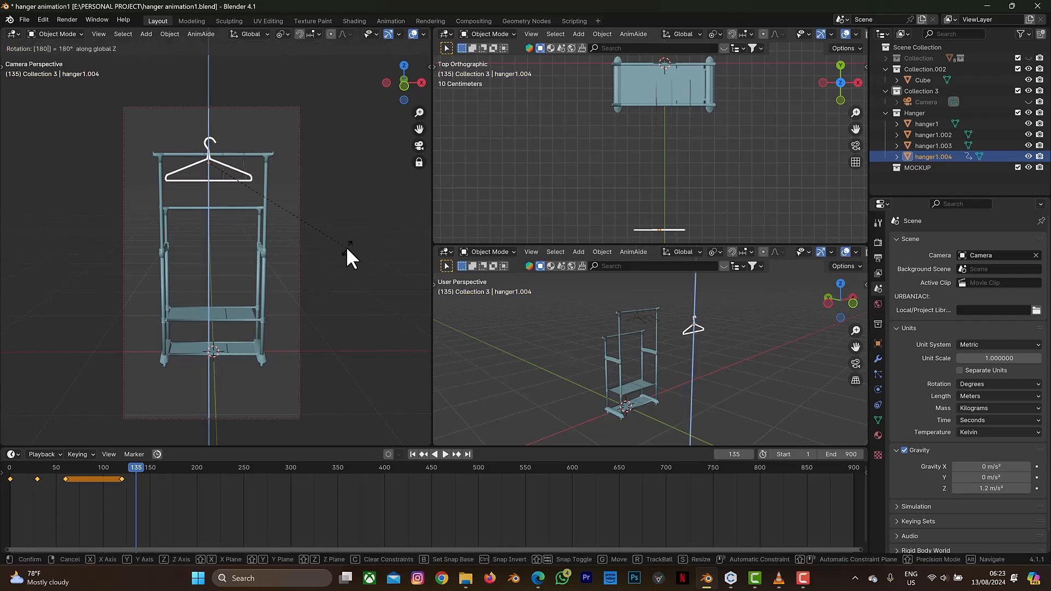
key("Return")
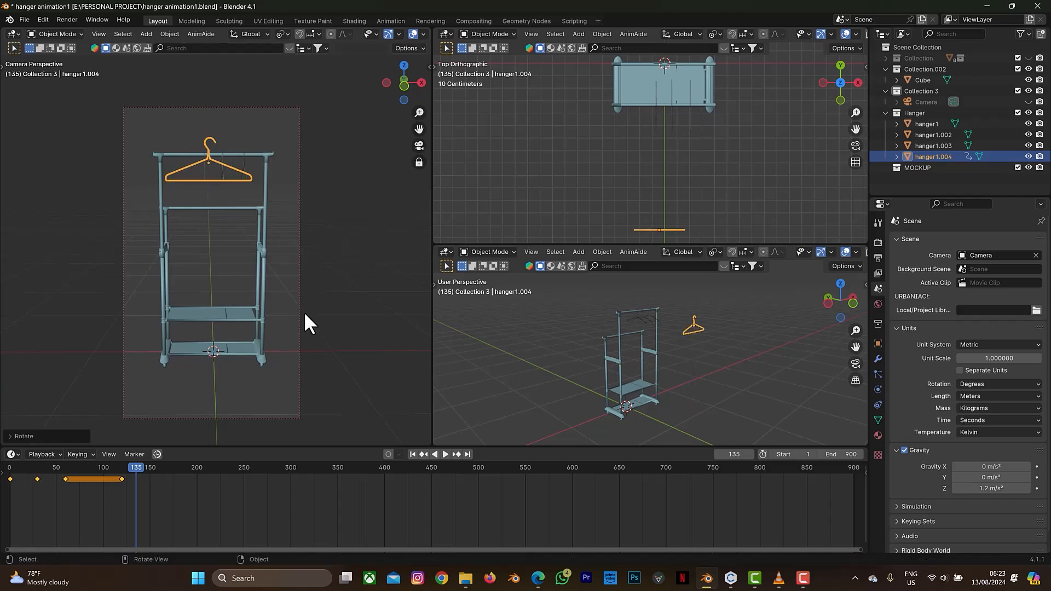
key("i")
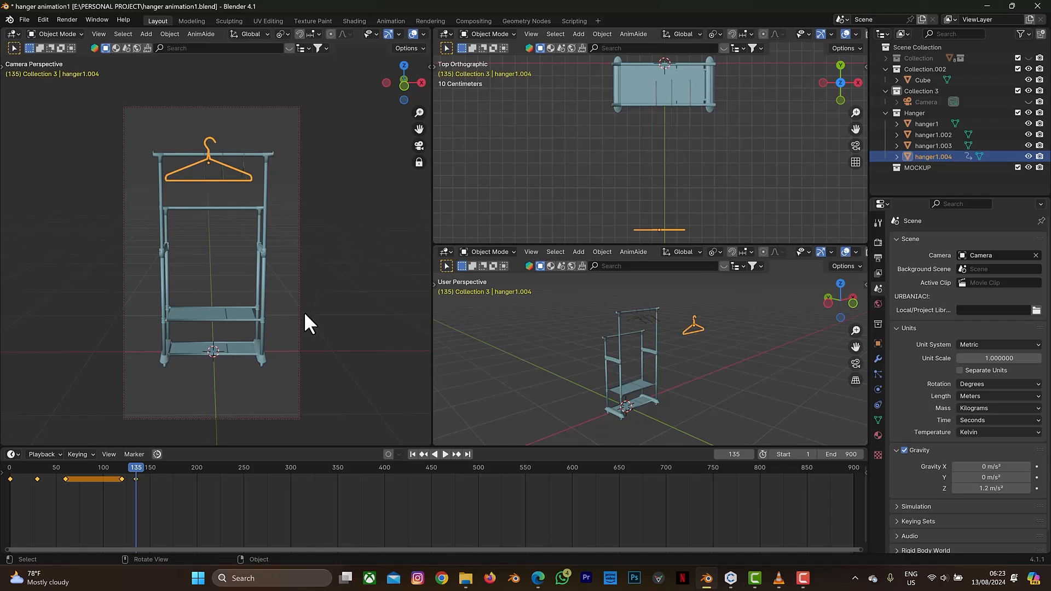
Insert a hold keyframe for hanger1.004 at frame 195
mouse_move(139, 467)
left_mouse_down()
mouse_move(115, 474)
mouse_move(136, 484)
left_mouse_up()
left_click(738, 456)
type("195")
key("Return")
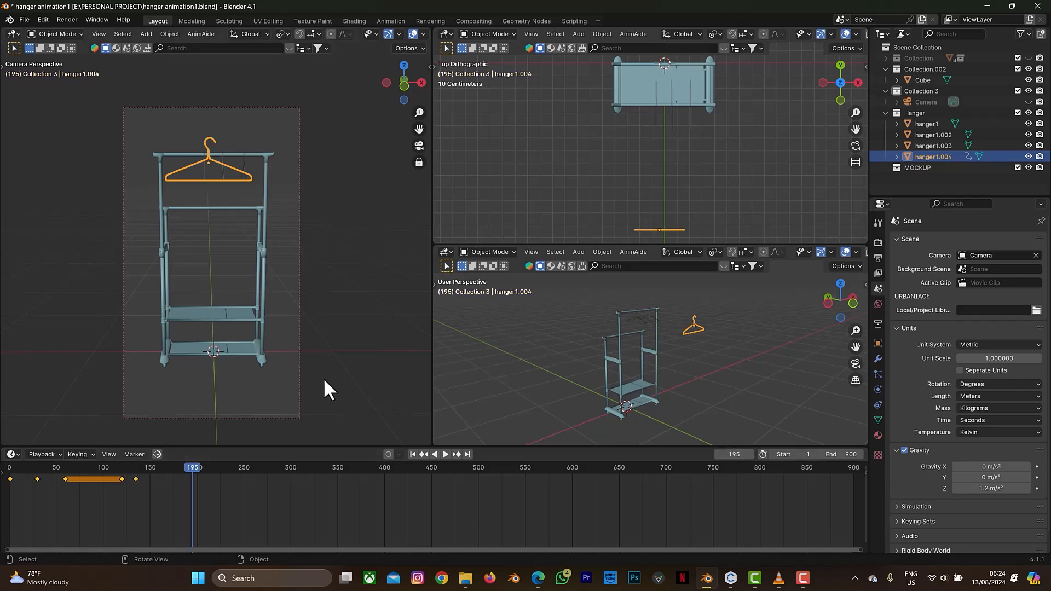
key("i")
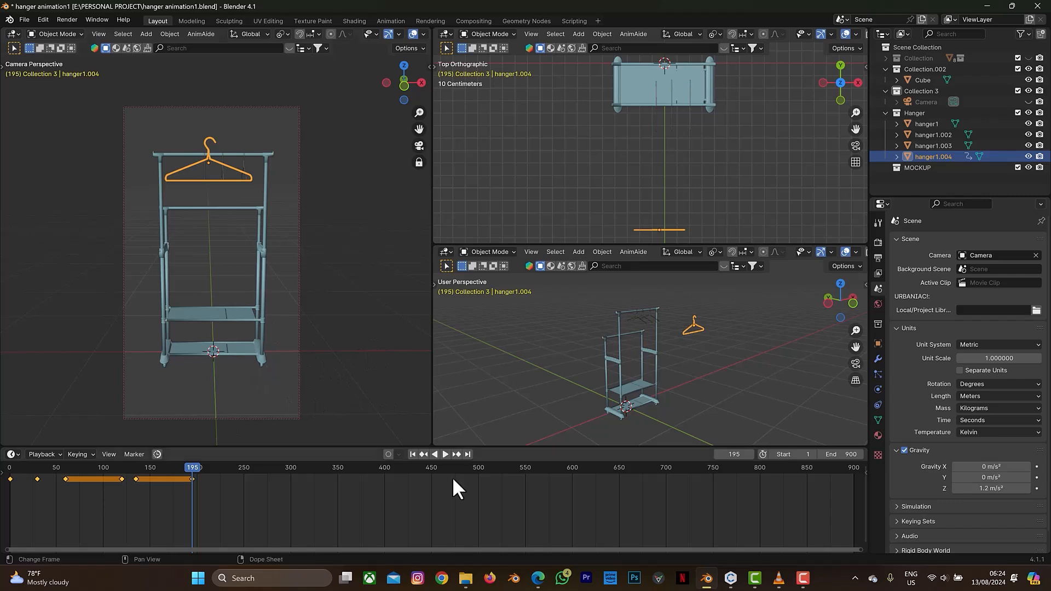
At frame 1, select hanger1, hanger1.003 and hanger1.002 together and insert a keyframe for them
left_click(413, 454)
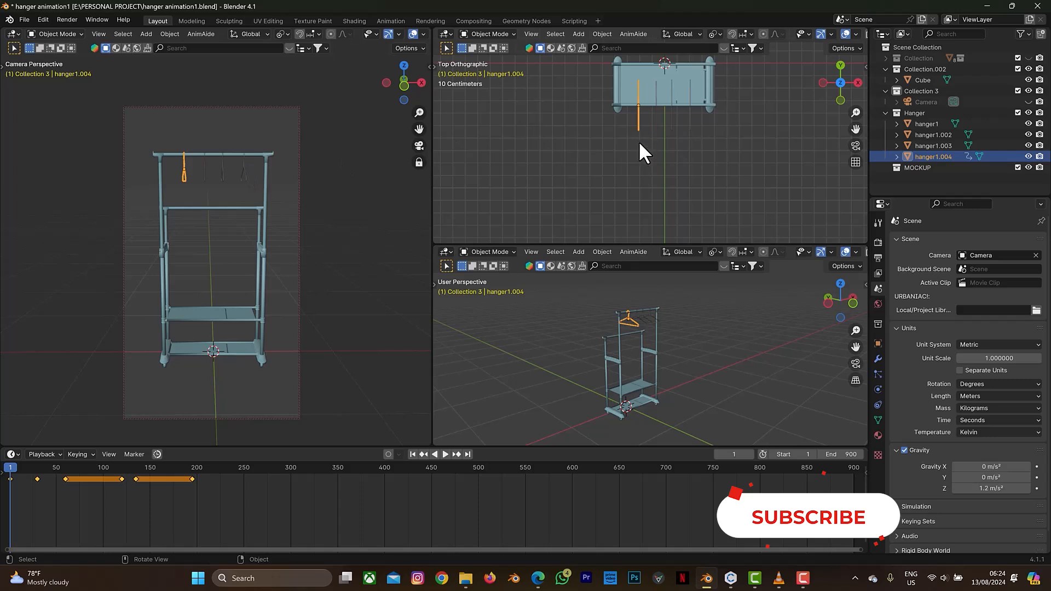
left_click(205, 175)
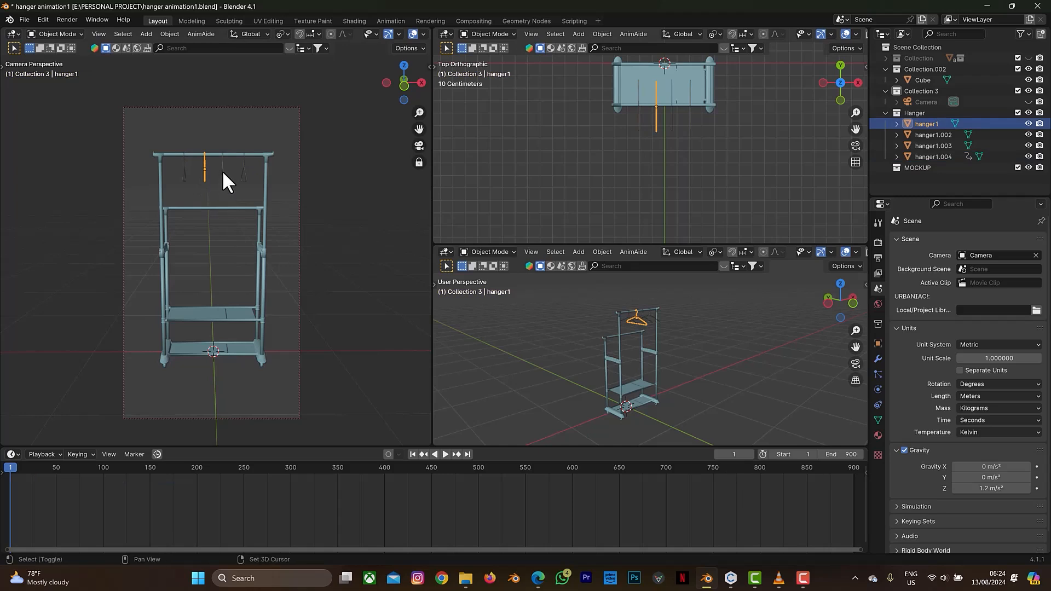
left_click(222, 171, "shift")
left_click(245, 173, "shift")
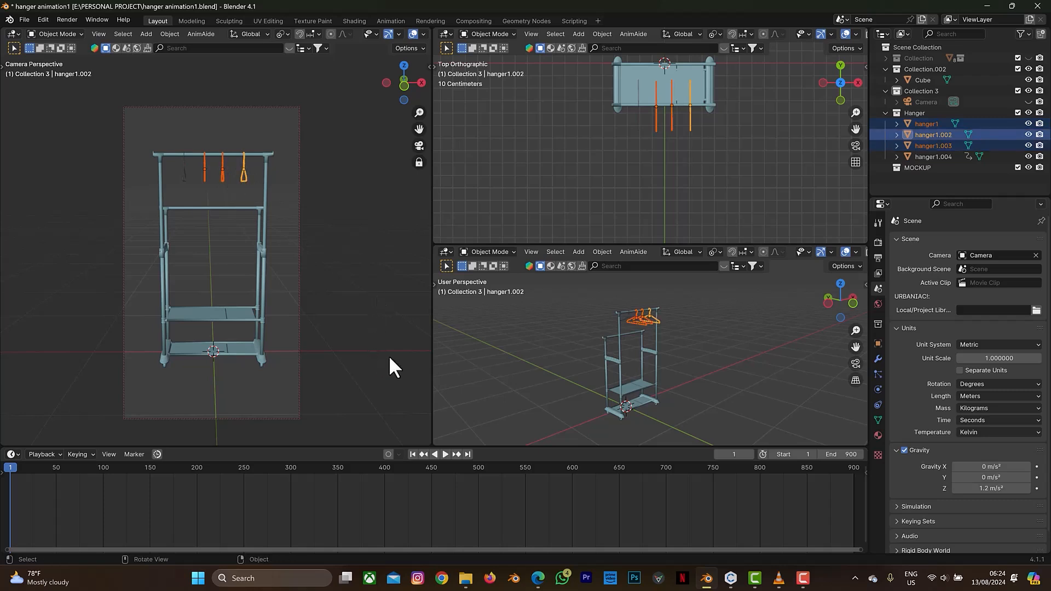
key("i")
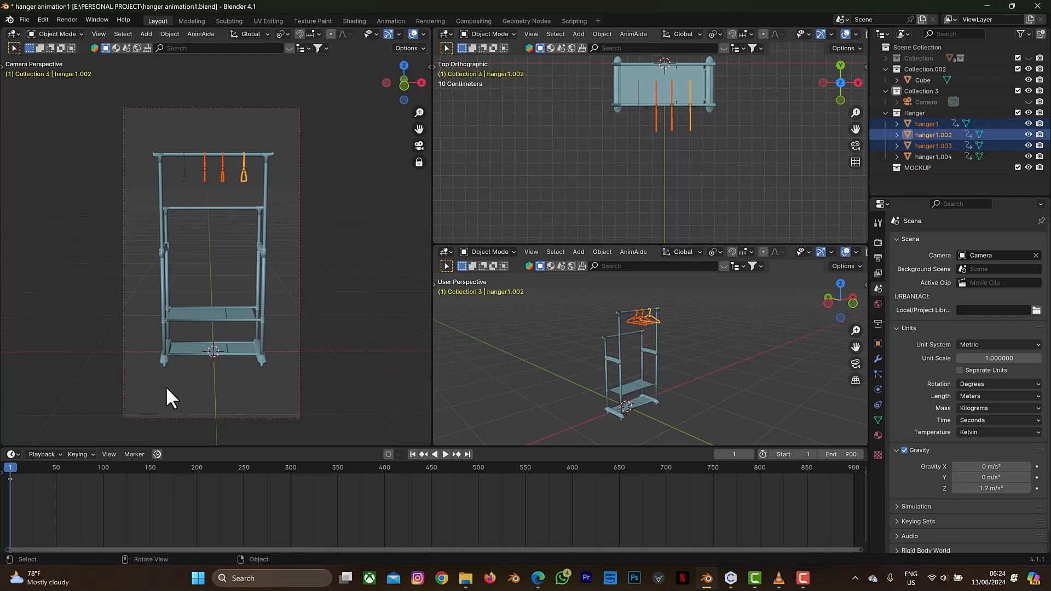
At frame 30, move the three remaining hangers about -0.15 m along X, keyframe them and play back the motion
left_click(738, 455)
type("30")
key("Return")
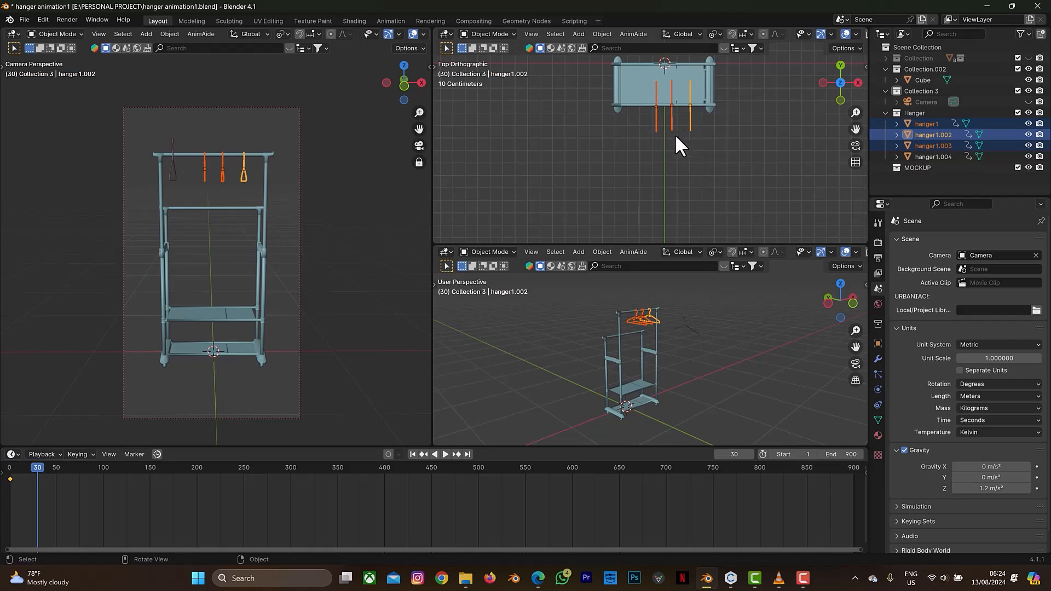
key("g")
key("x")
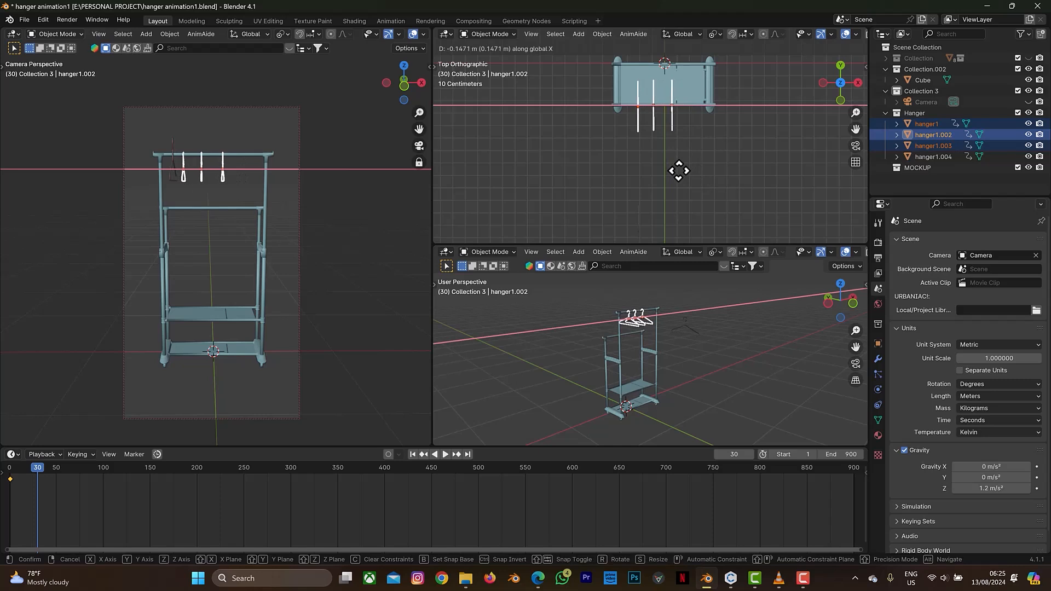
left_click(678, 171)
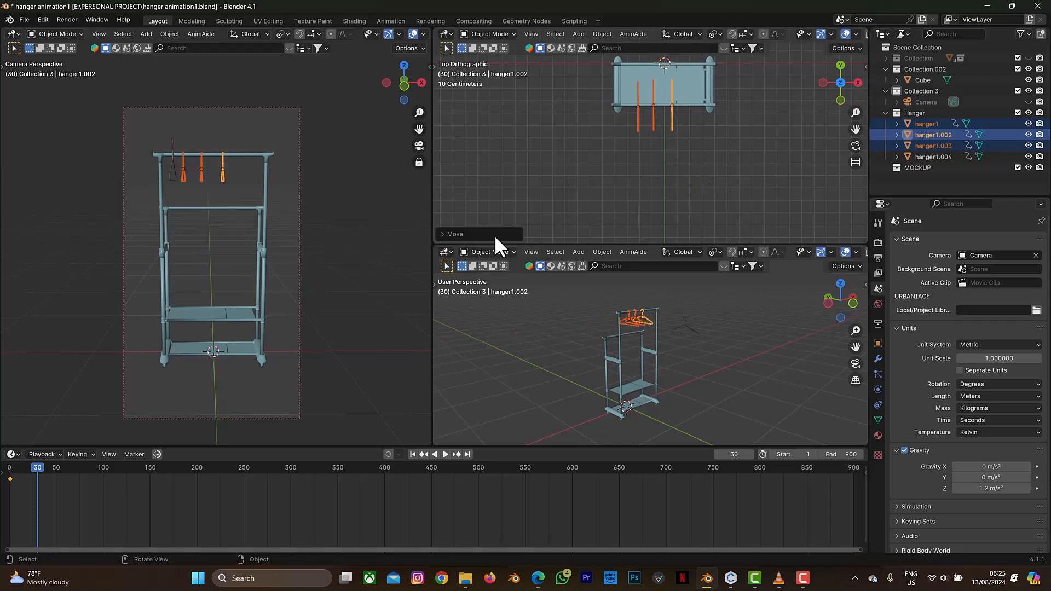
key("i")
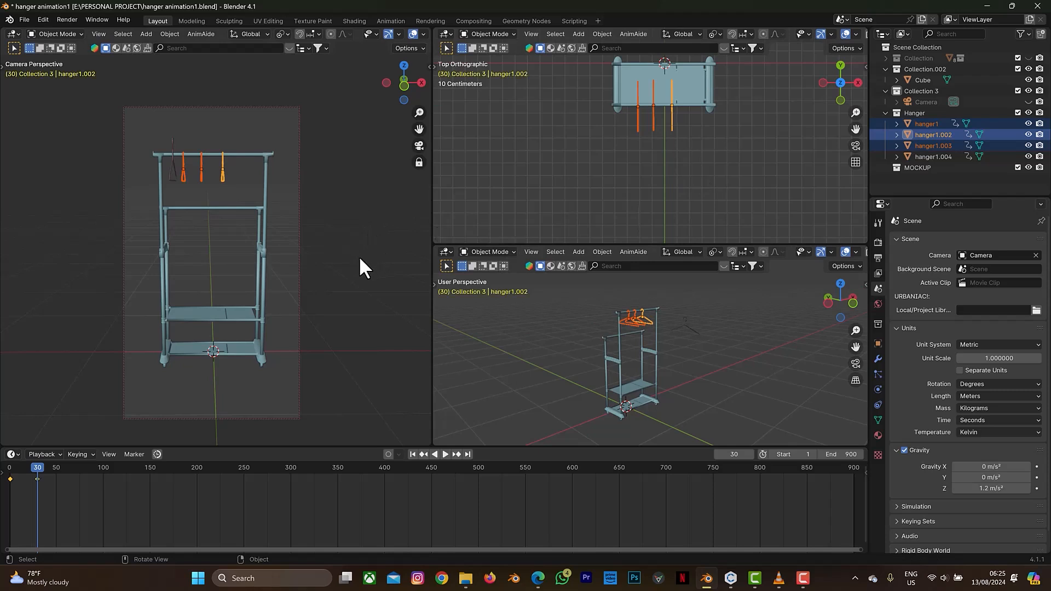
left_click_drag(39, 462, 5, 475)
key("space")
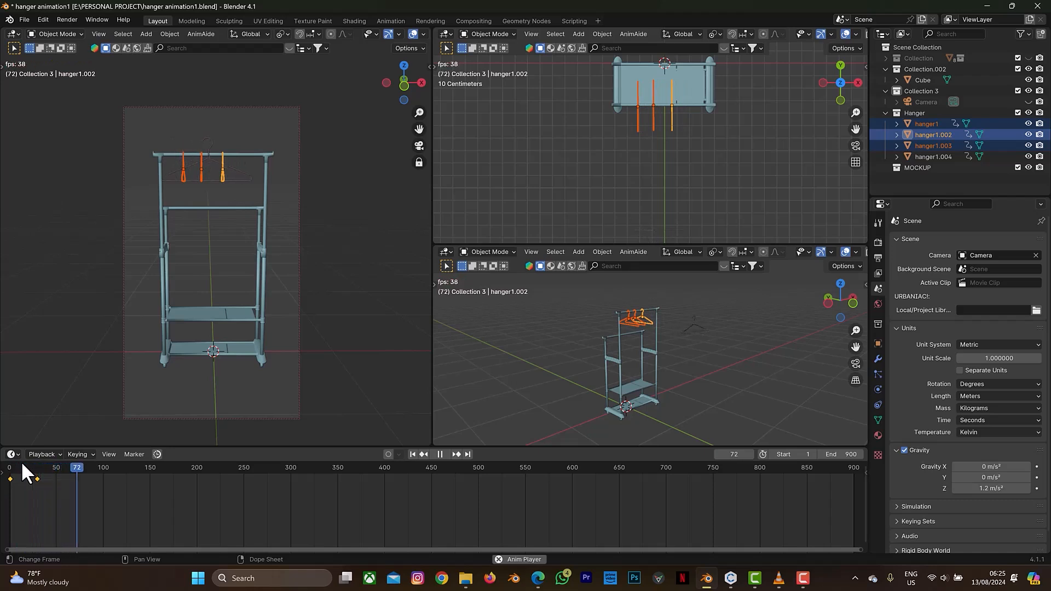
key("space")
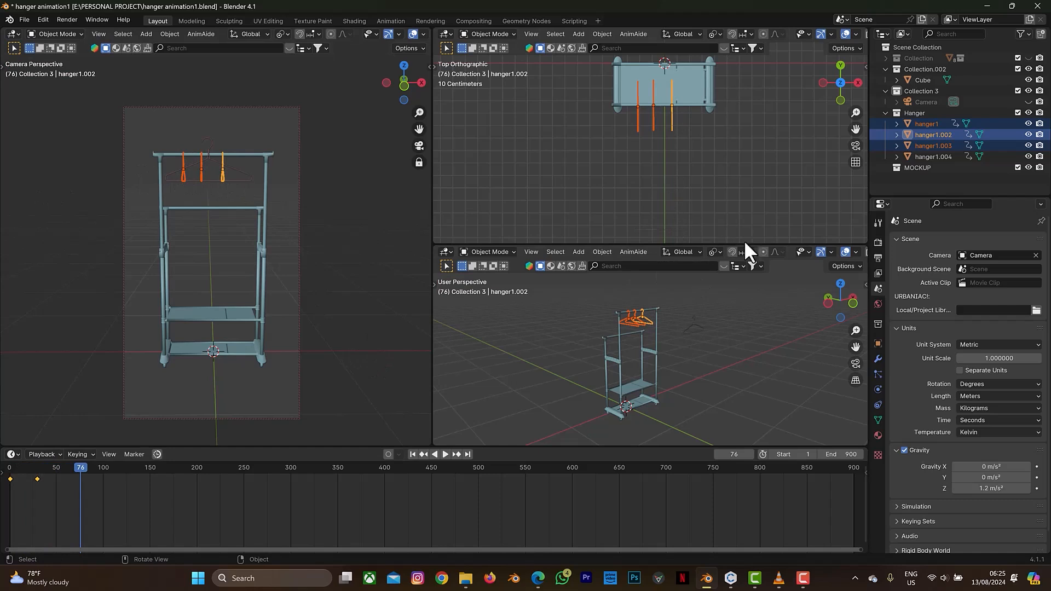
Select hanger1.004 and rotate it by 90° around Z at frame 225
left_click(690, 324)
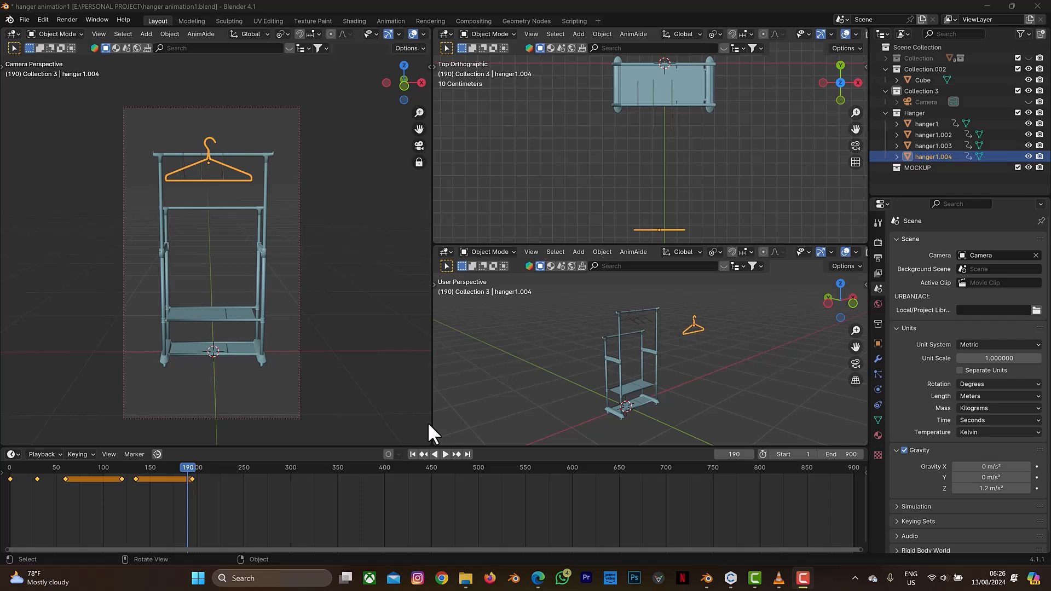
double_click(733, 454)
type("225")
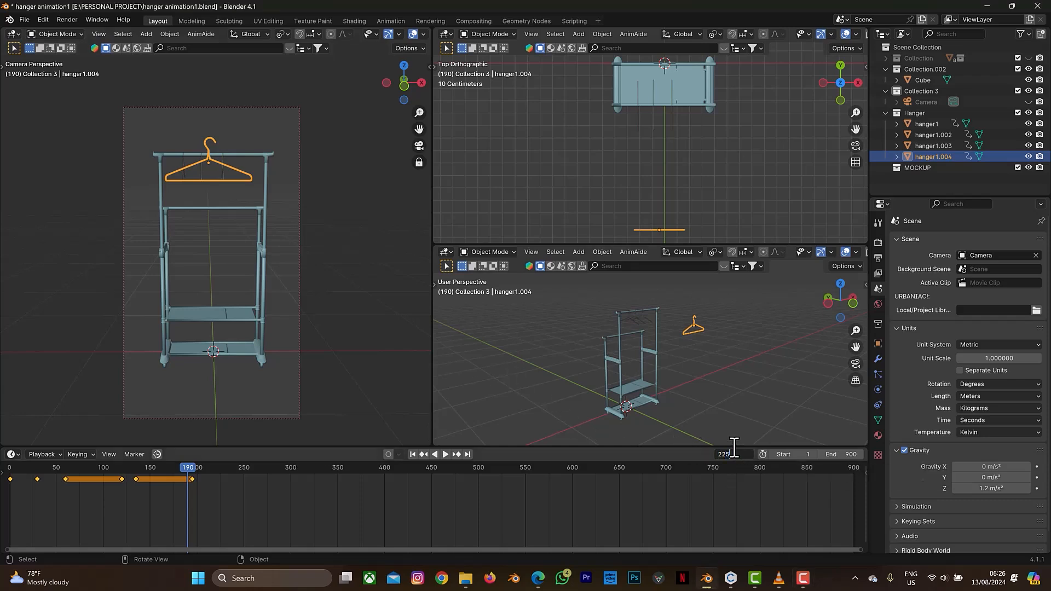
key("Return")
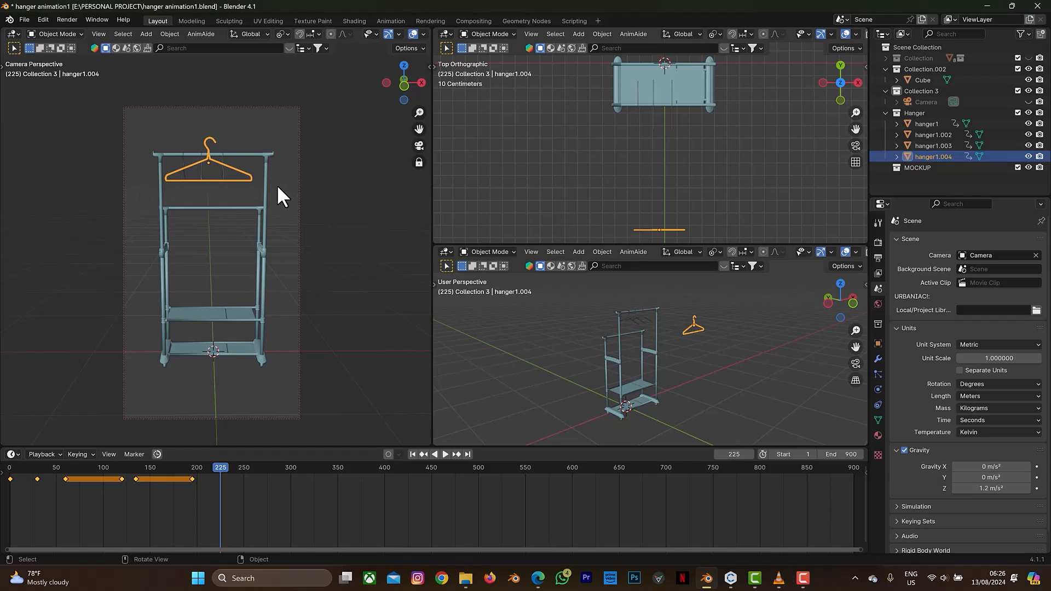
key("r")
type("z")
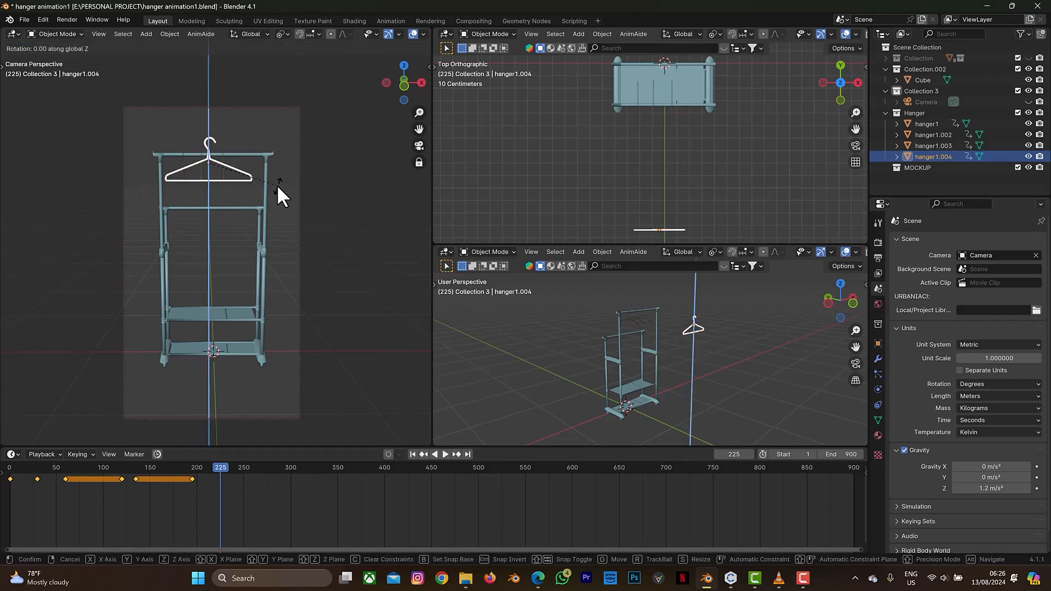
type("90")
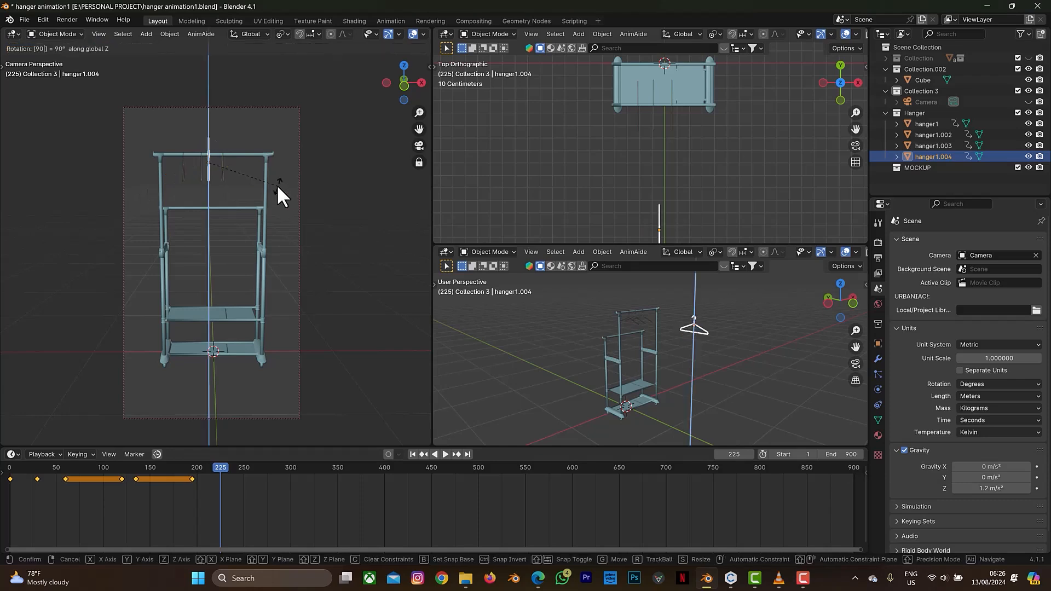
key("Return")
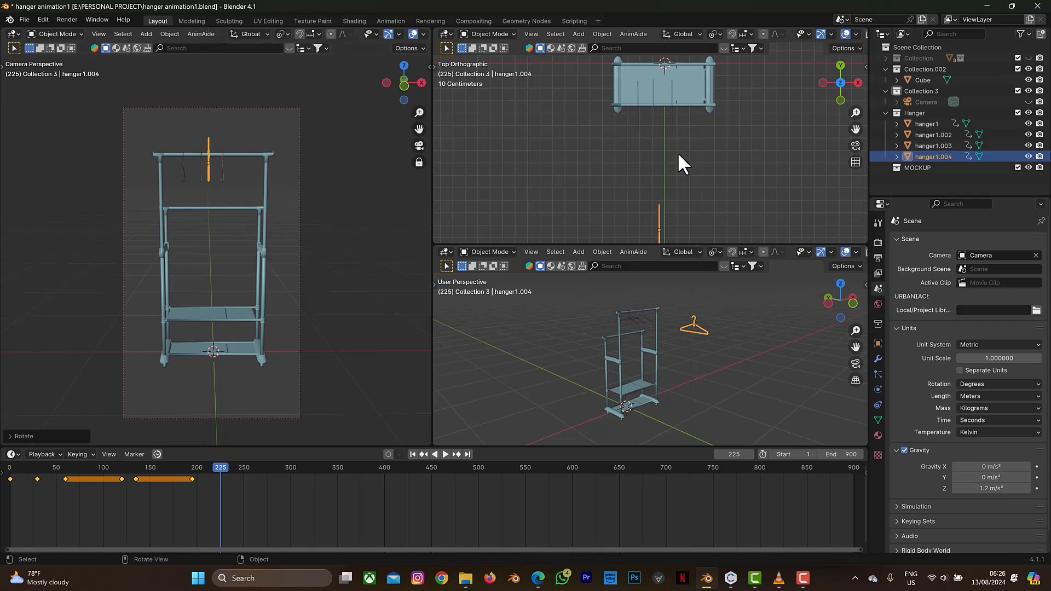
Move hanger1.004 about 0.25 m along X towards the far side of the rack and keyframe it at frame 225
key("g")
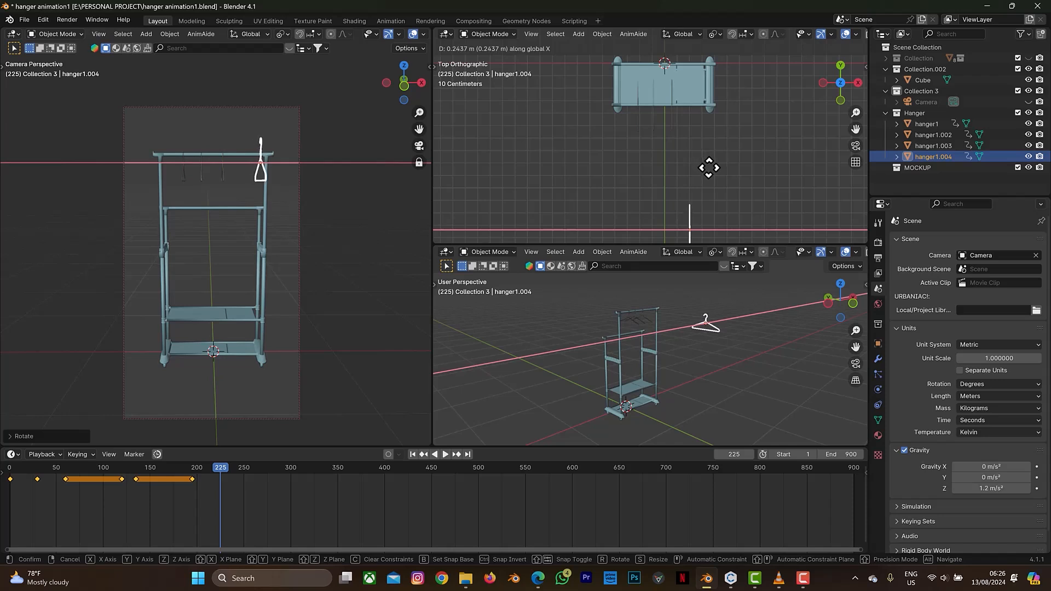
left_click(709, 167)
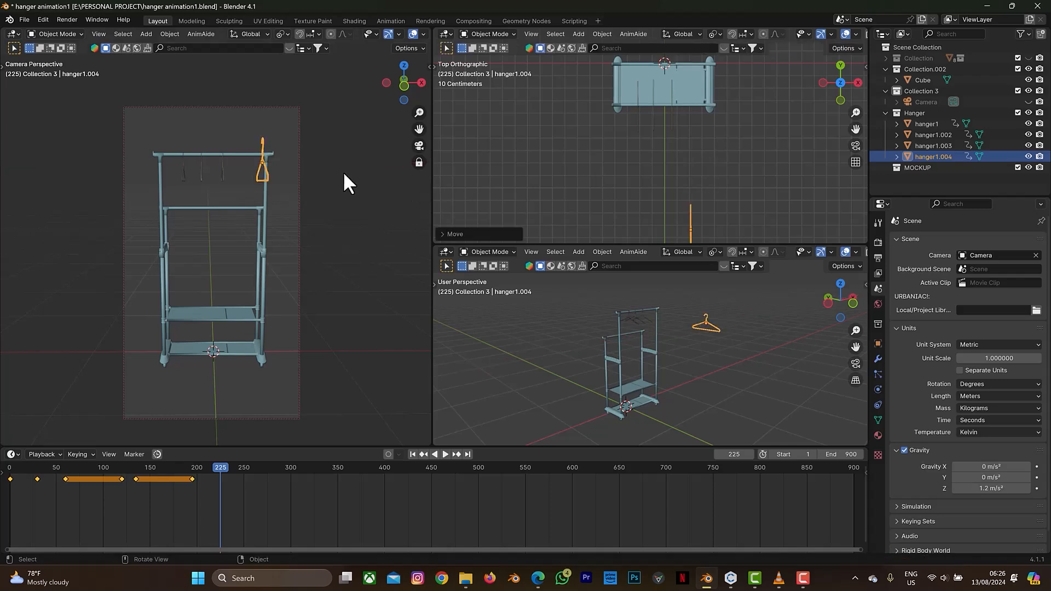
key("i")
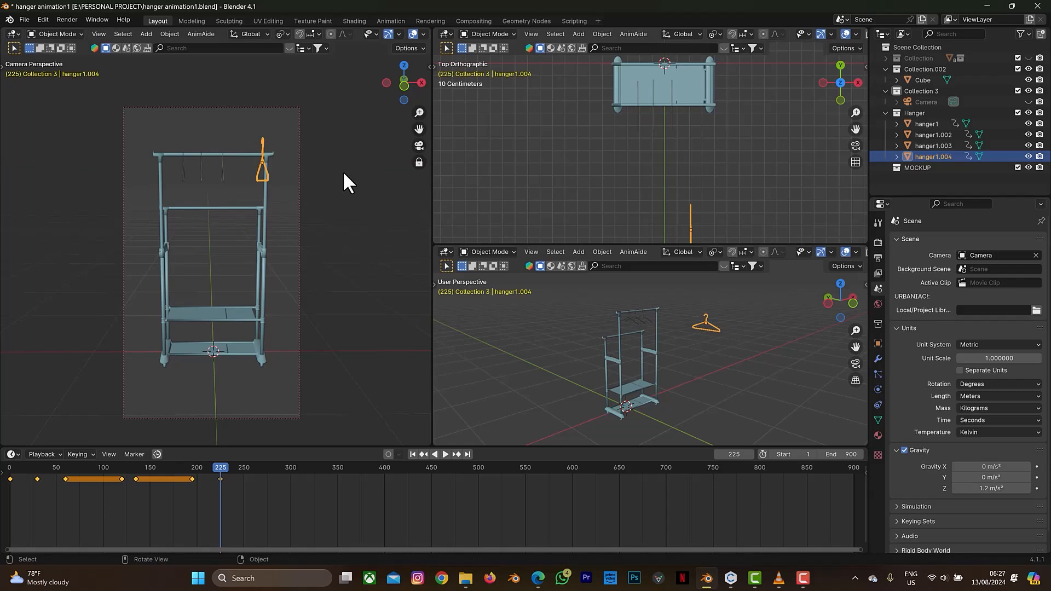
Select hanger1 on the rack and insert a hold keyframe for it at frame 195
mouse_move(221, 468)
left_mouse_down()
mouse_move(166, 478)
mouse_move(221, 487)
left_mouse_up()
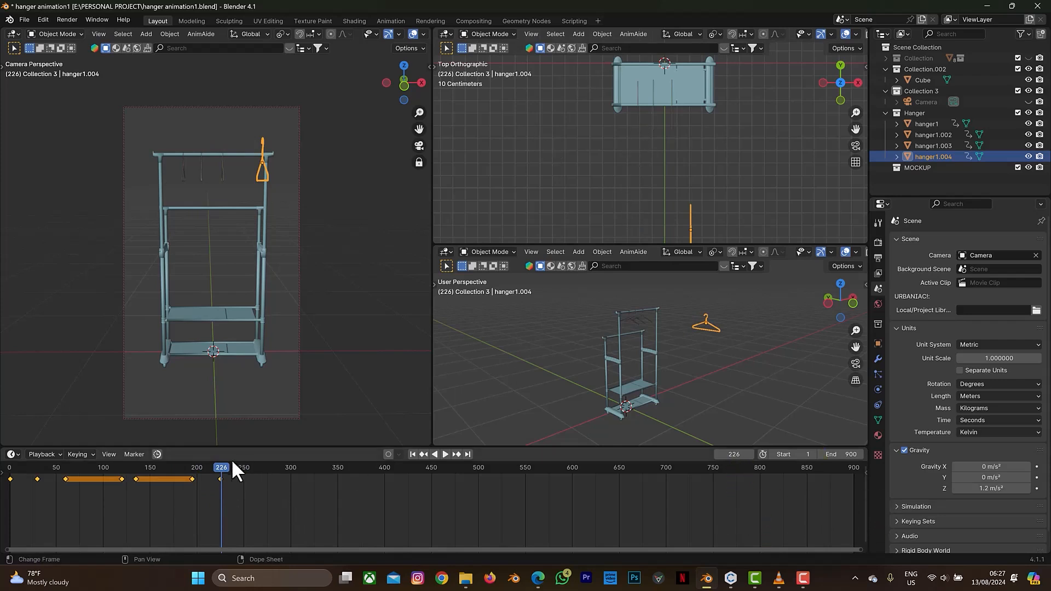
left_click_drag(216, 465, 191, 500)
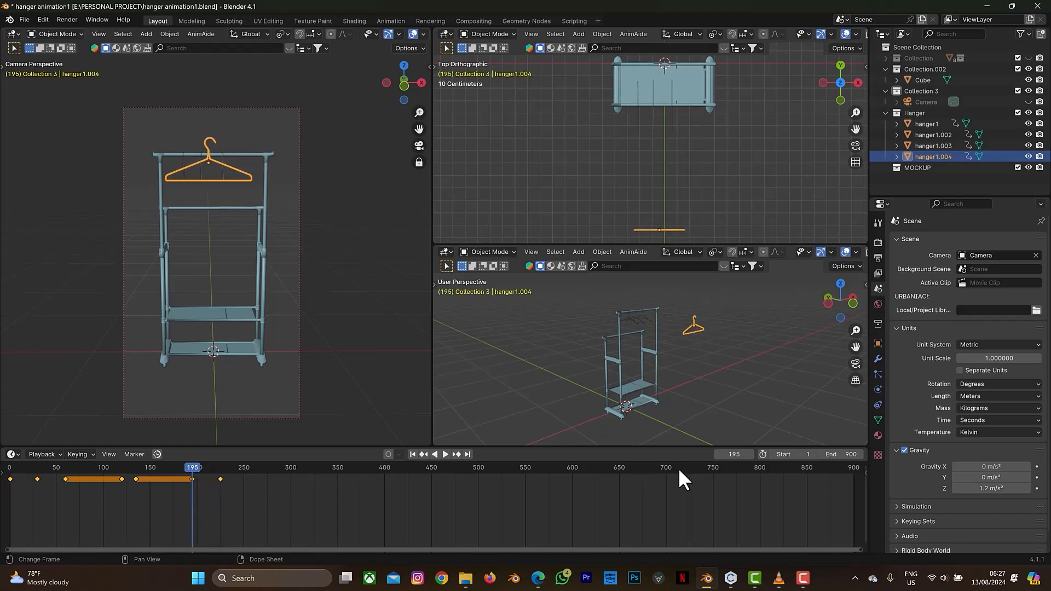
left_click(734, 454)
type("195")
key("Return")
left_click(638, 124)
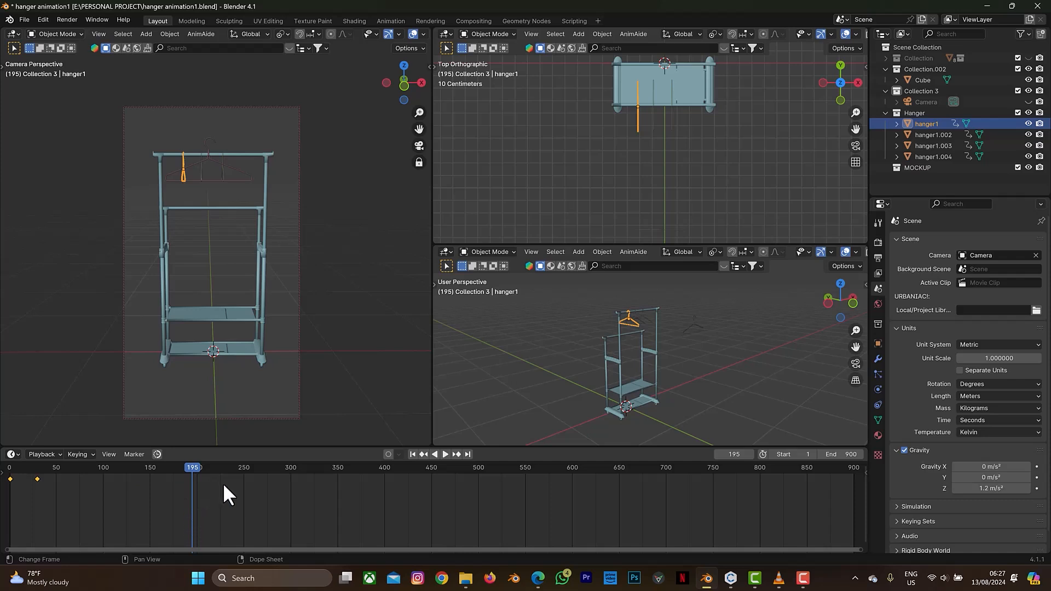
key("i")
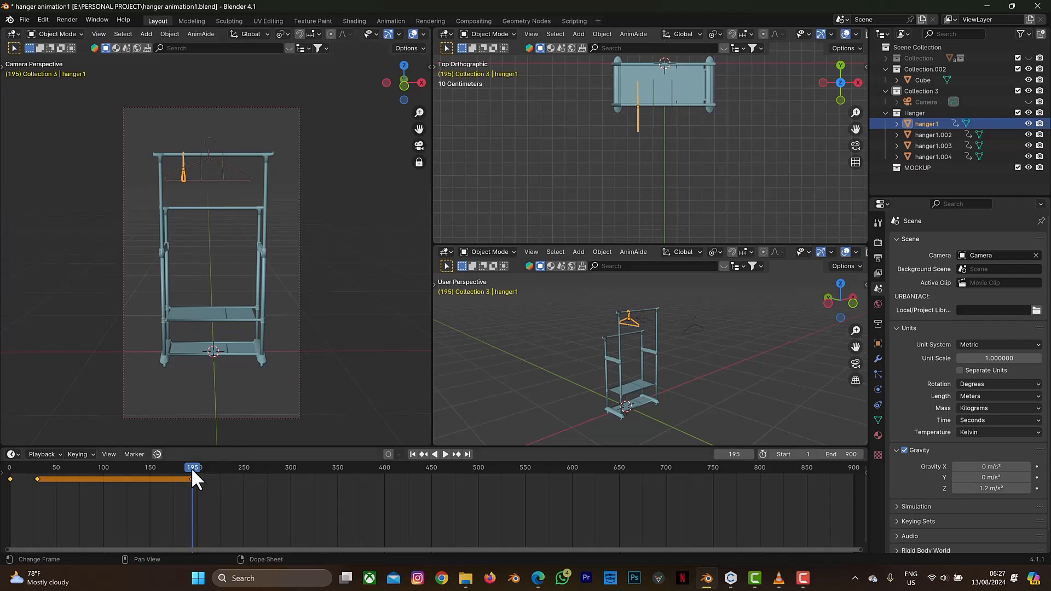
At frame 225, move hanger1 by -1 m along Y, insert a keyframe and play back the motion
left_click(733, 454)
type("225")
key("Return")
key("g")
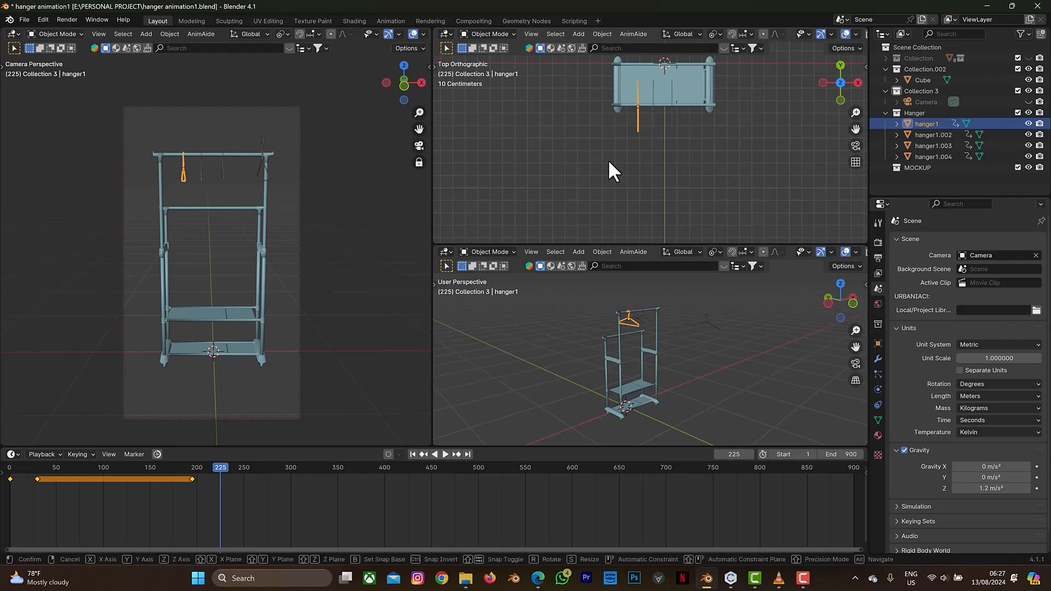
type("y")
type("-1")
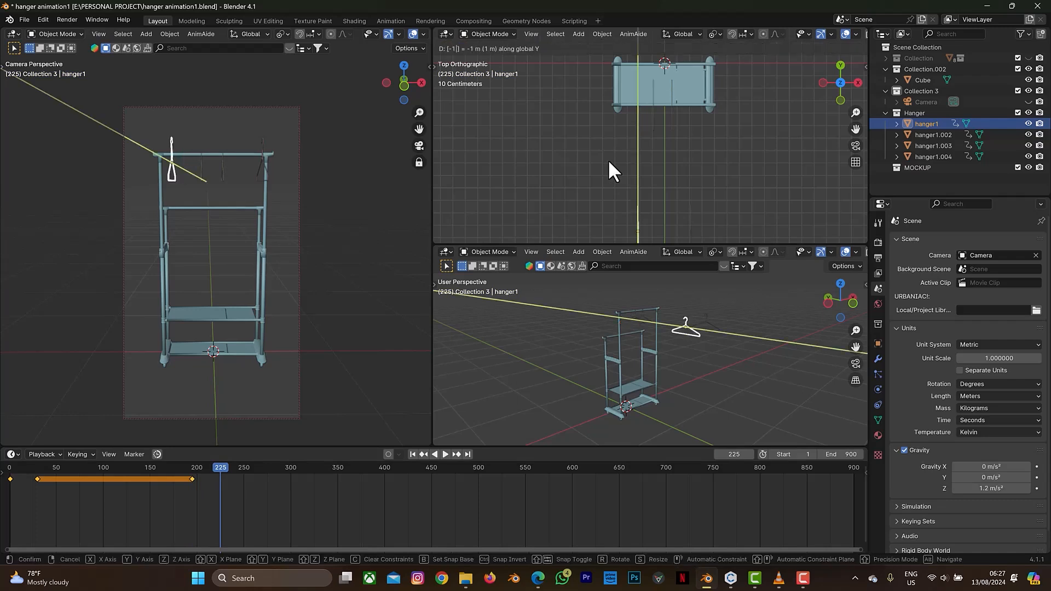
key("Return")
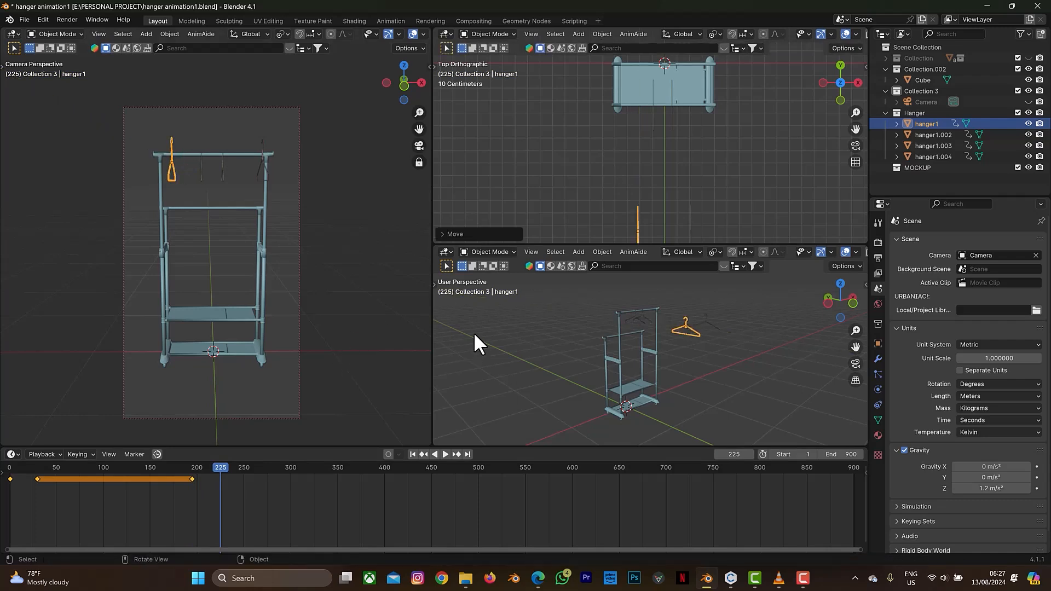
key("i")
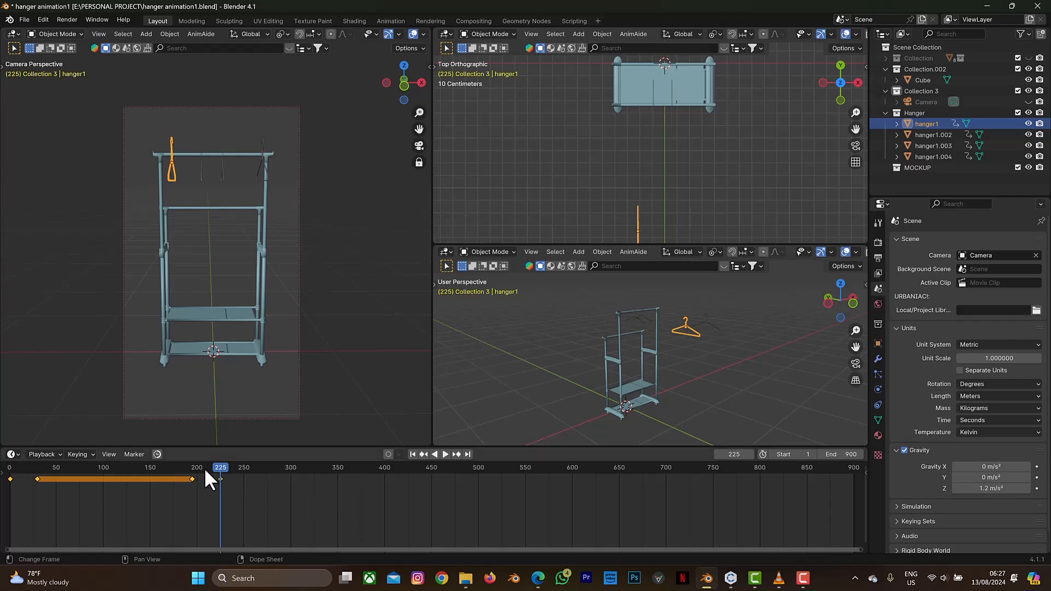
left_click_drag(215, 467, 140, 477)
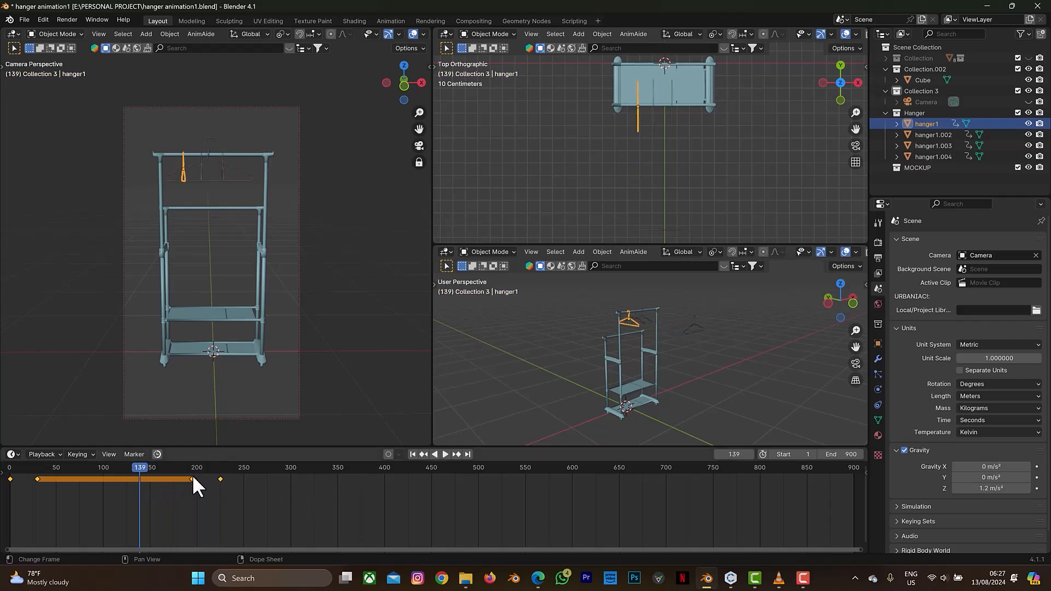
key("space")
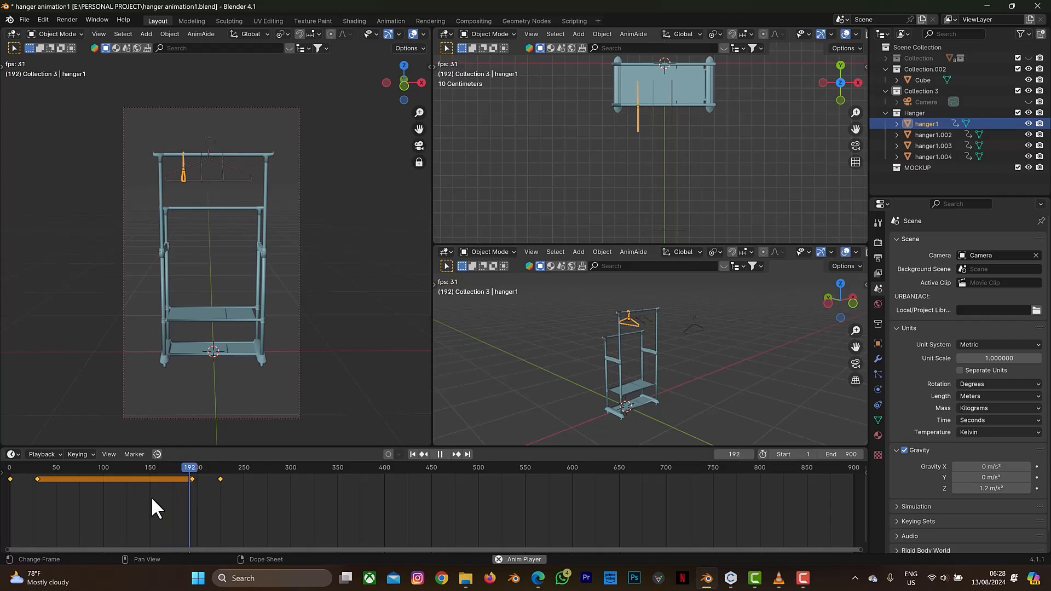
key("space")
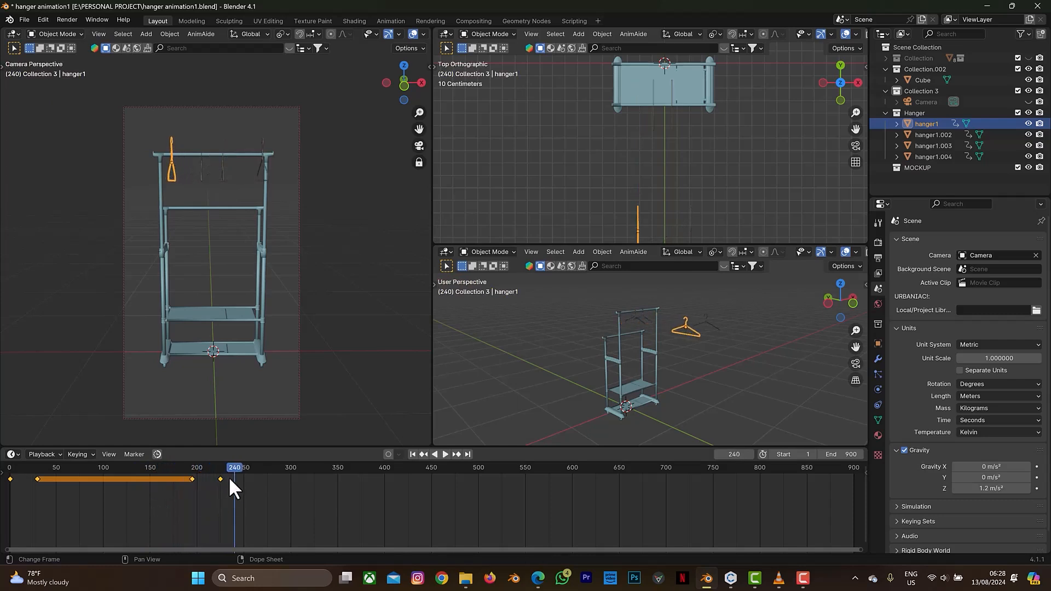
left_click_drag(232, 465, 221, 475)
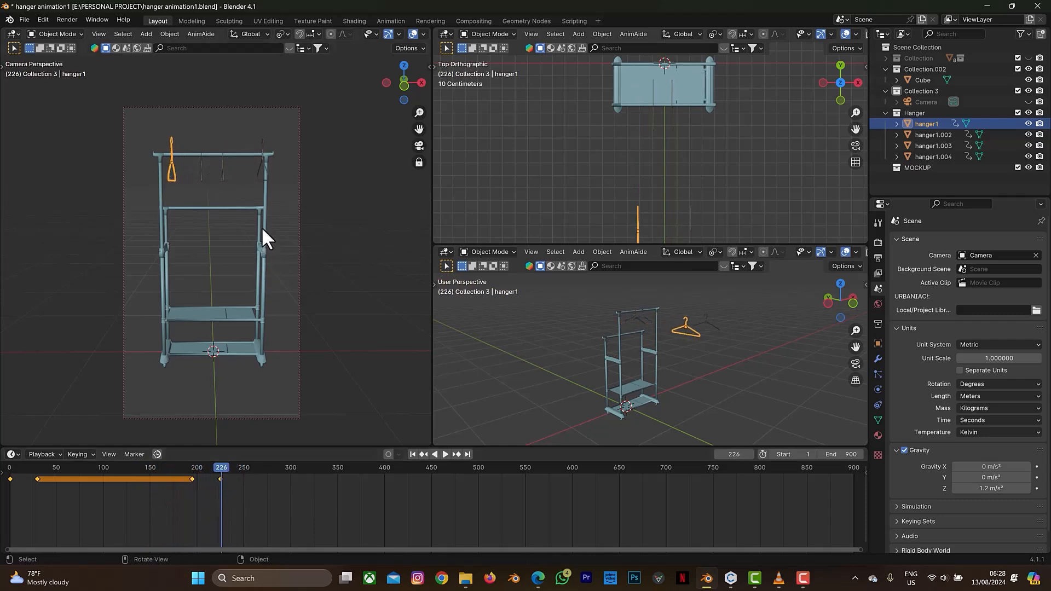
Select hanger1.004, move it 1 m along Y back onto the rack at frame 255 and keyframe it
left_click(261, 160)
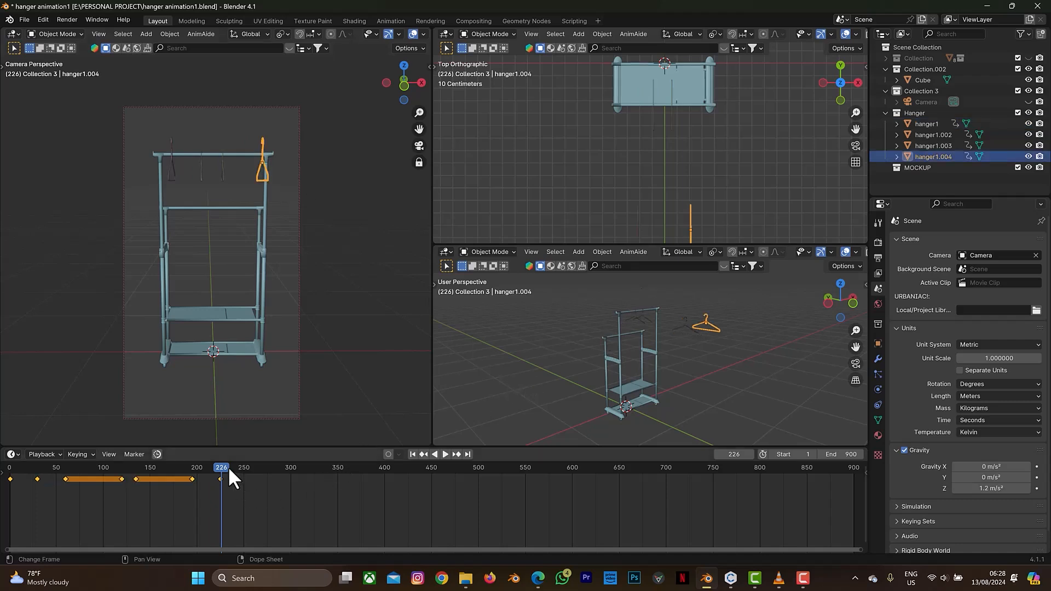
key("space")
left_click(736, 458)
type("255")
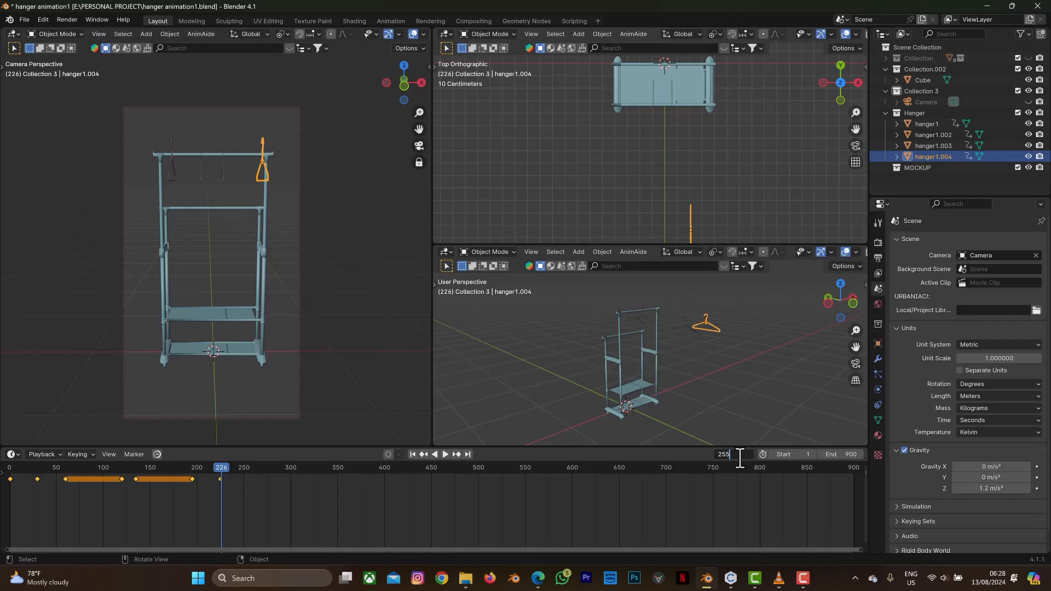
key("Return")
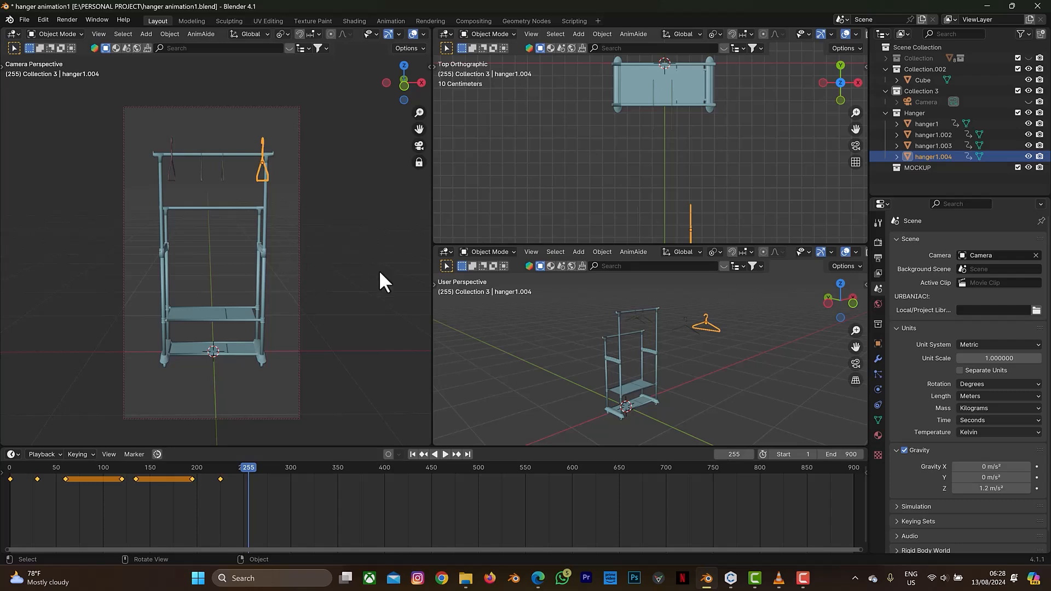
key("g")
key("y")
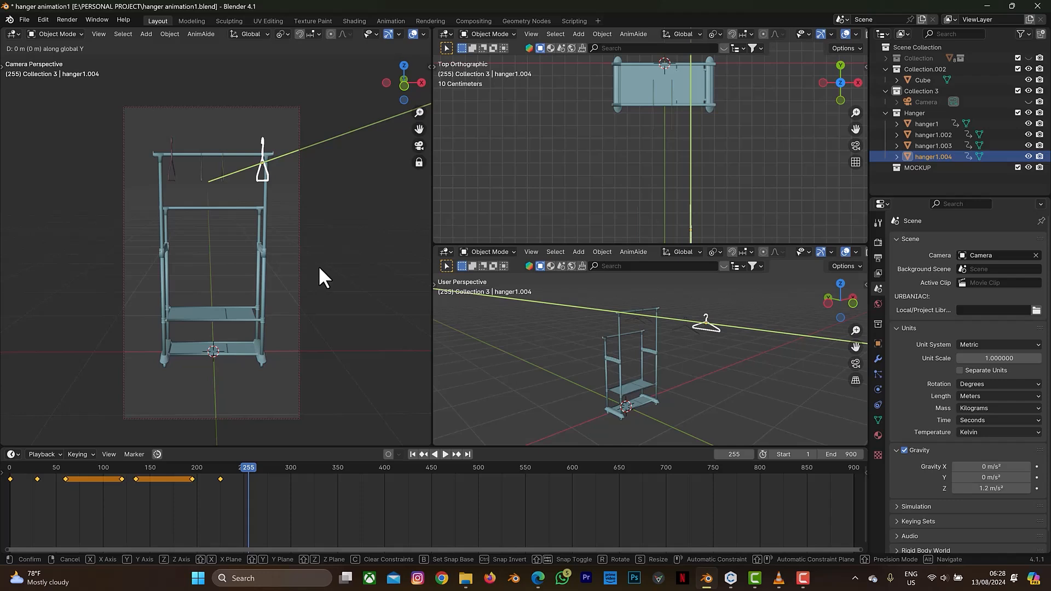
type("1")
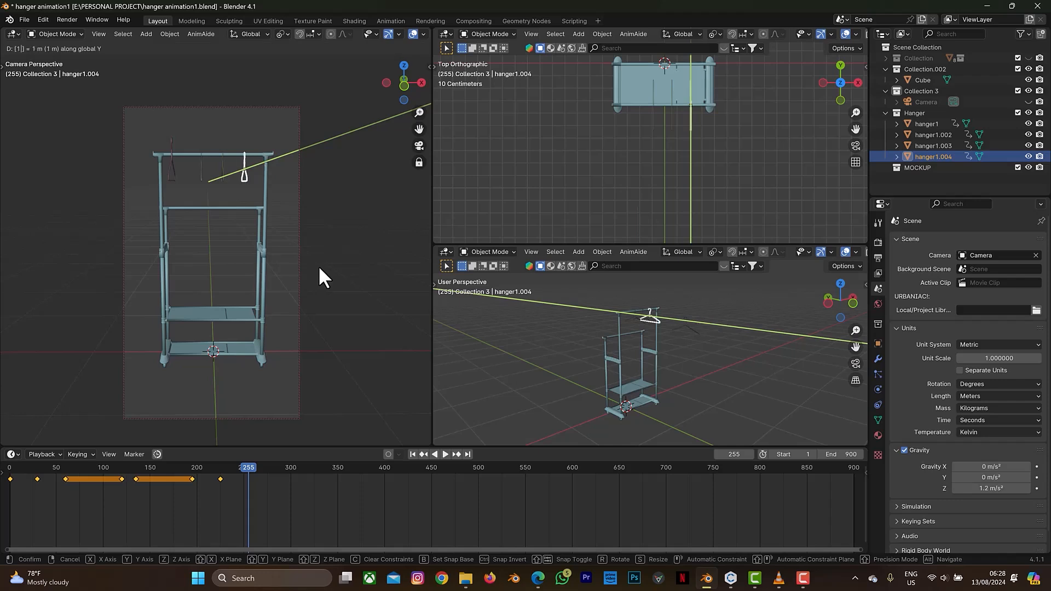
key("Return")
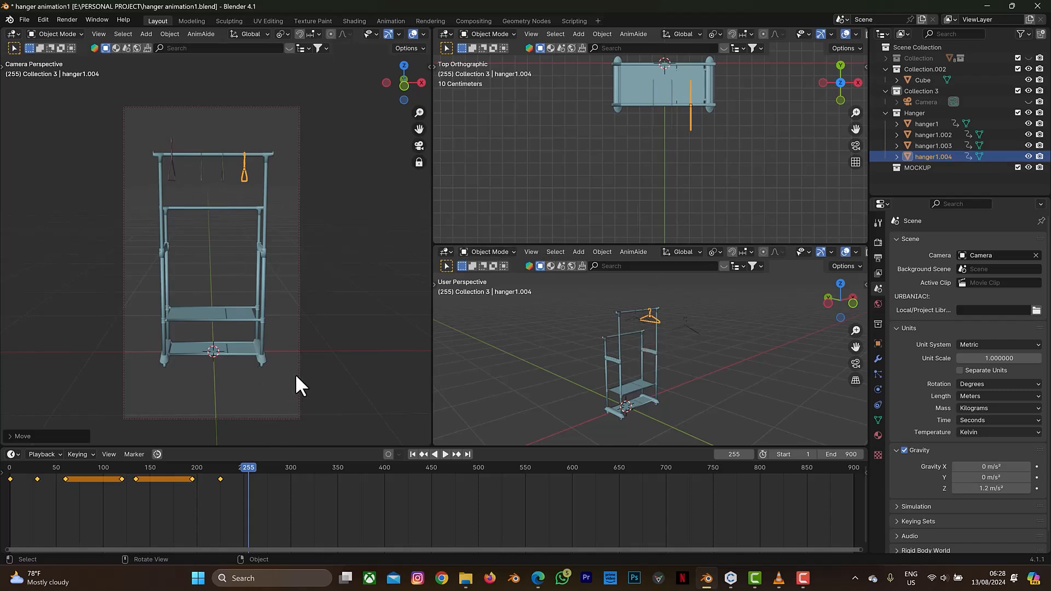
key("i")
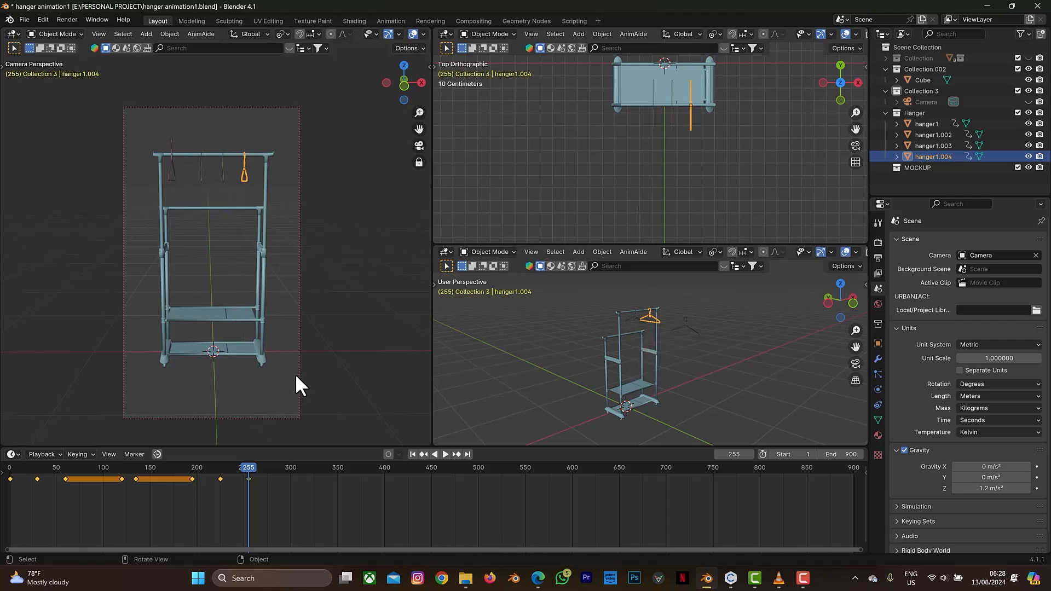
Select hanger1.004 and copy its keyframes from frame 60 through frame 255
left_click(168, 166)
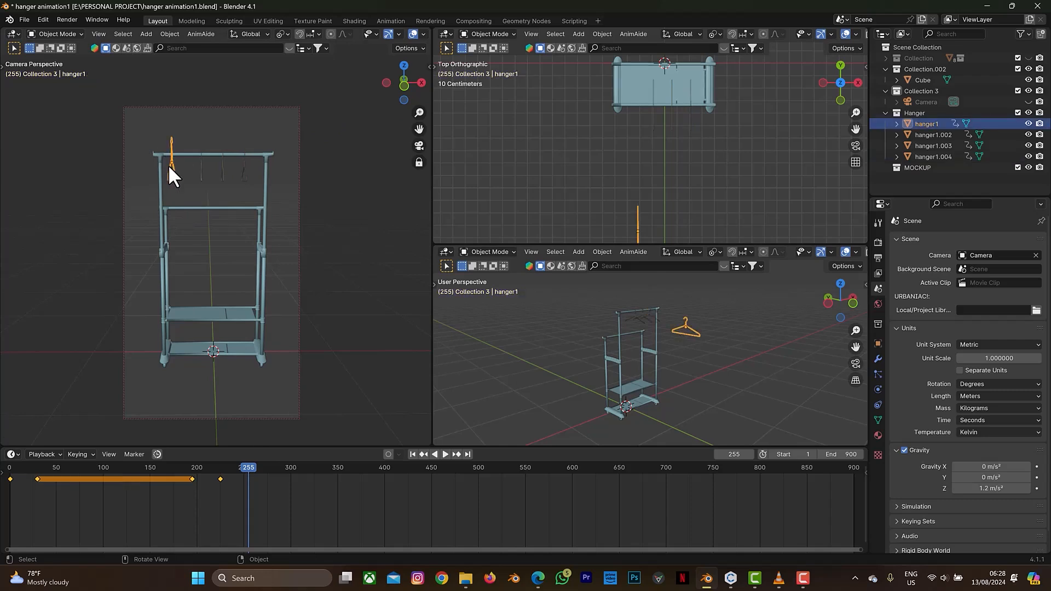
left_click(244, 170)
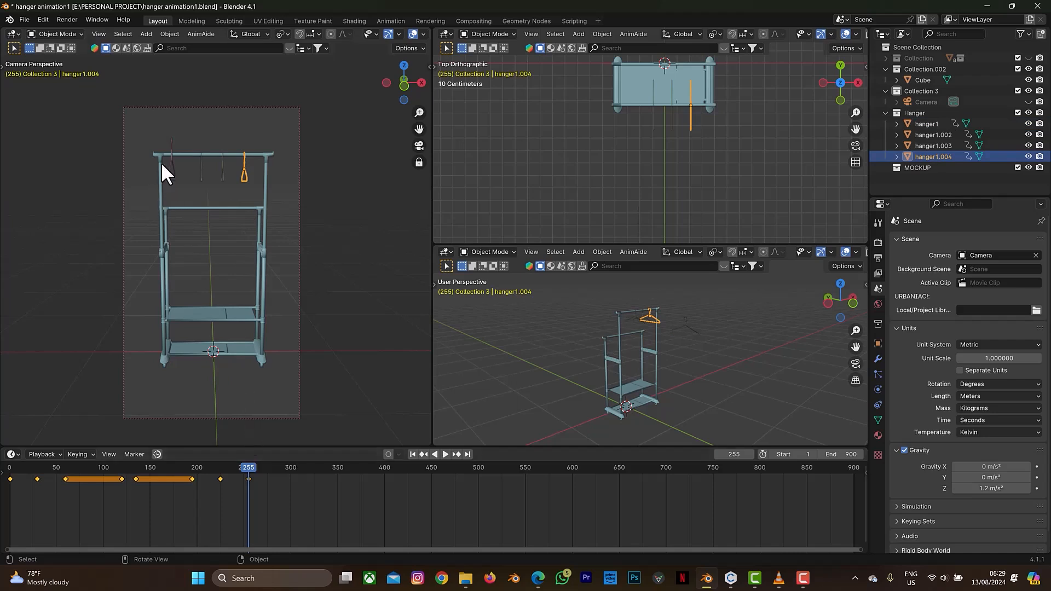
left_click_drag(235, 467, 265, 471)
key("ctrl+c")
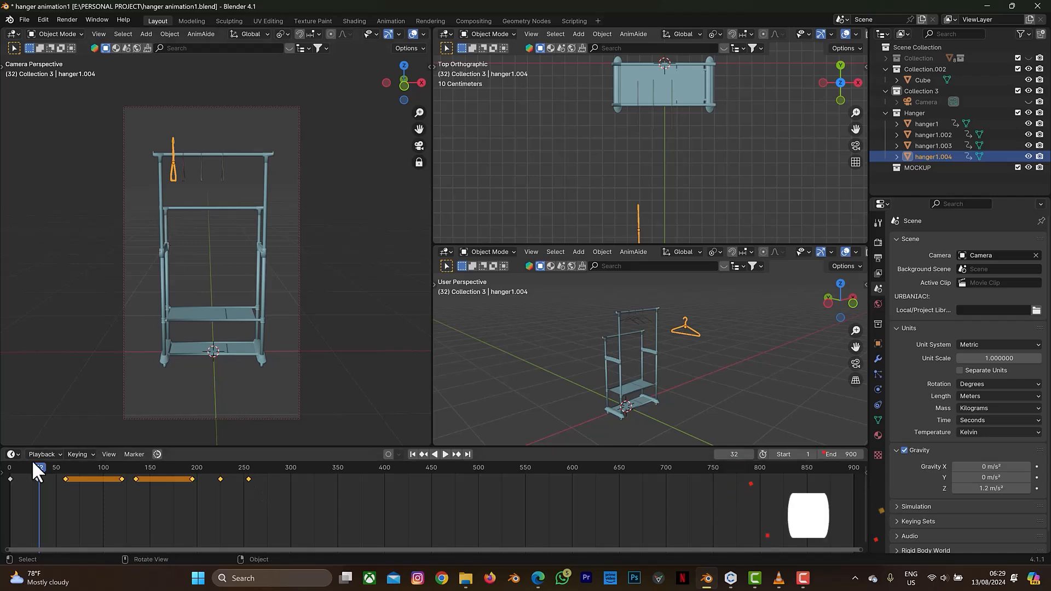
Paste the copied keyframes onto hanger1 starting at frame 255 and review its motion between frames 225 and 255
left_click_drag(38, 466, 248, 494)
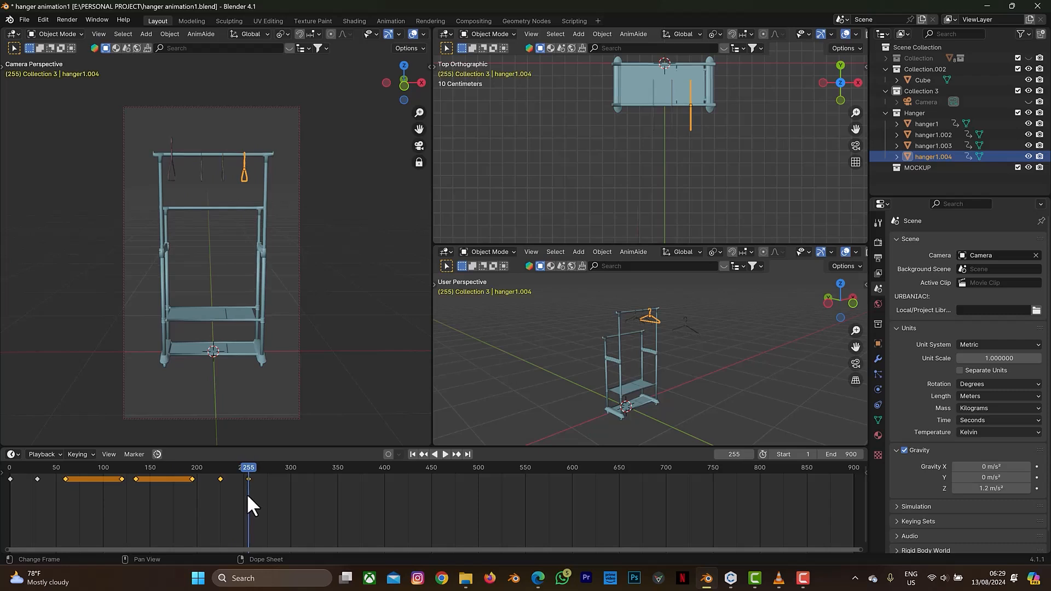
left_click(166, 176)
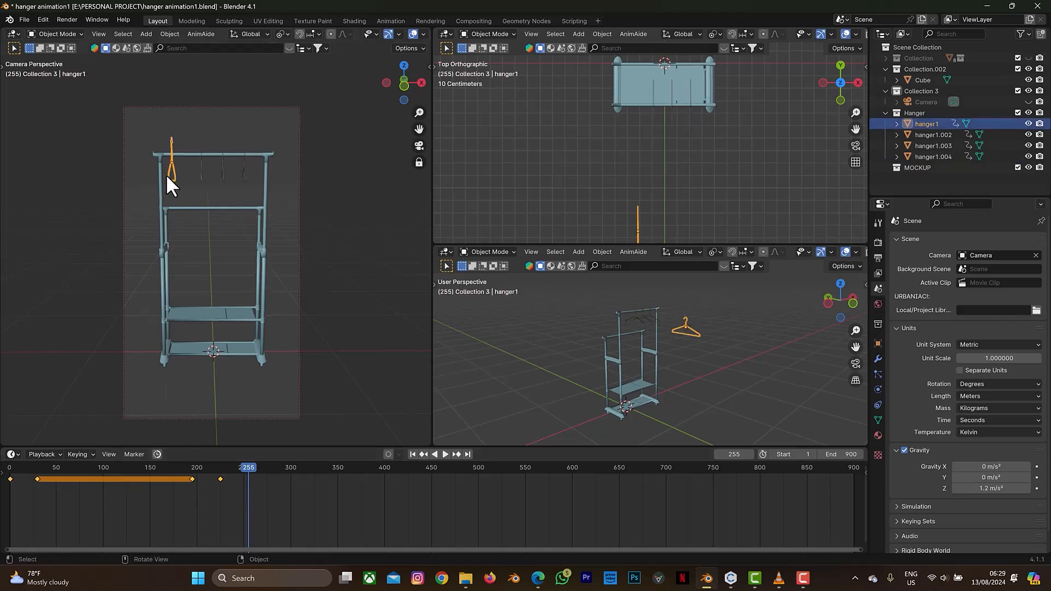
left_click(286, 489)
key("ctrl+v")
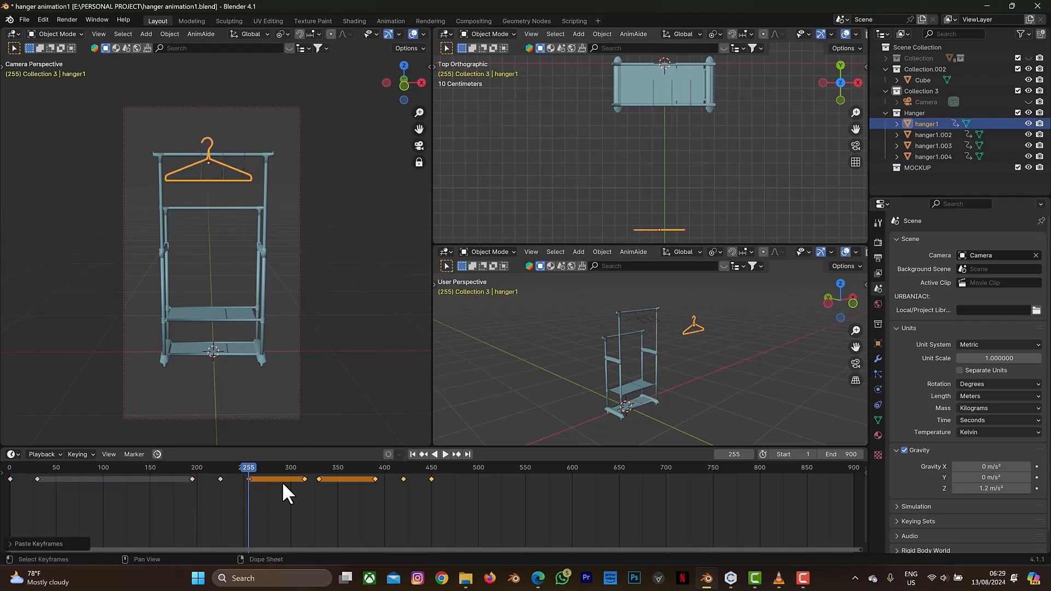
left_click_drag(246, 465, 249, 498)
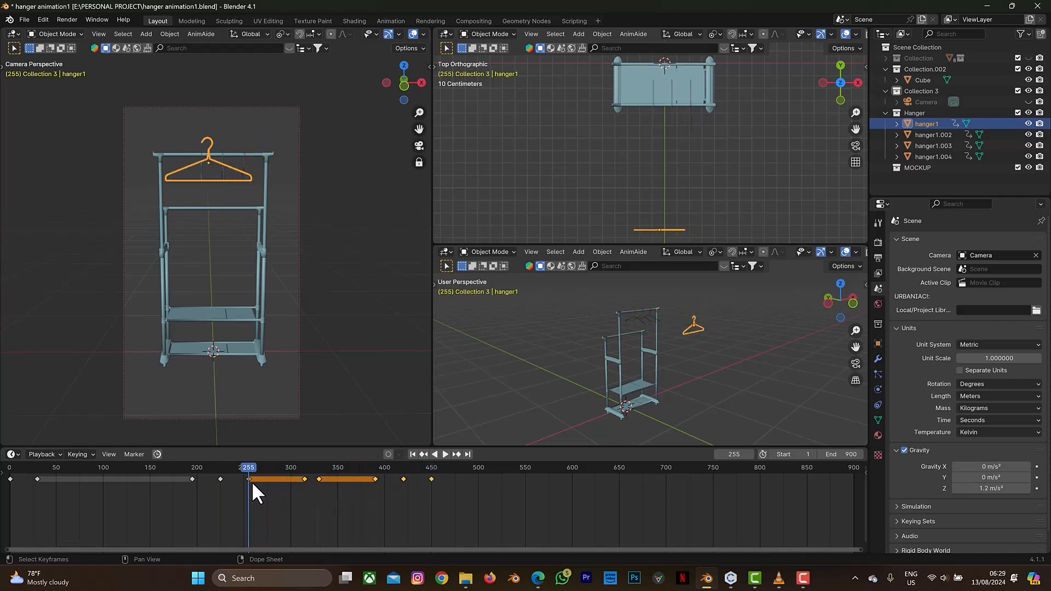
left_click_drag(247, 469, 222, 474)
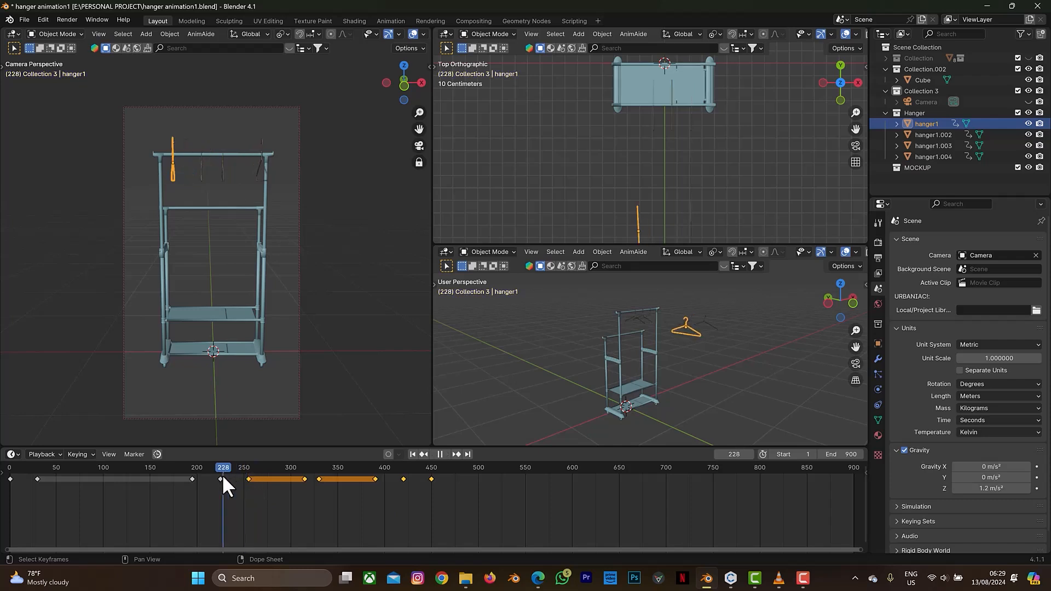
left_click_drag(222, 475, 249, 479)
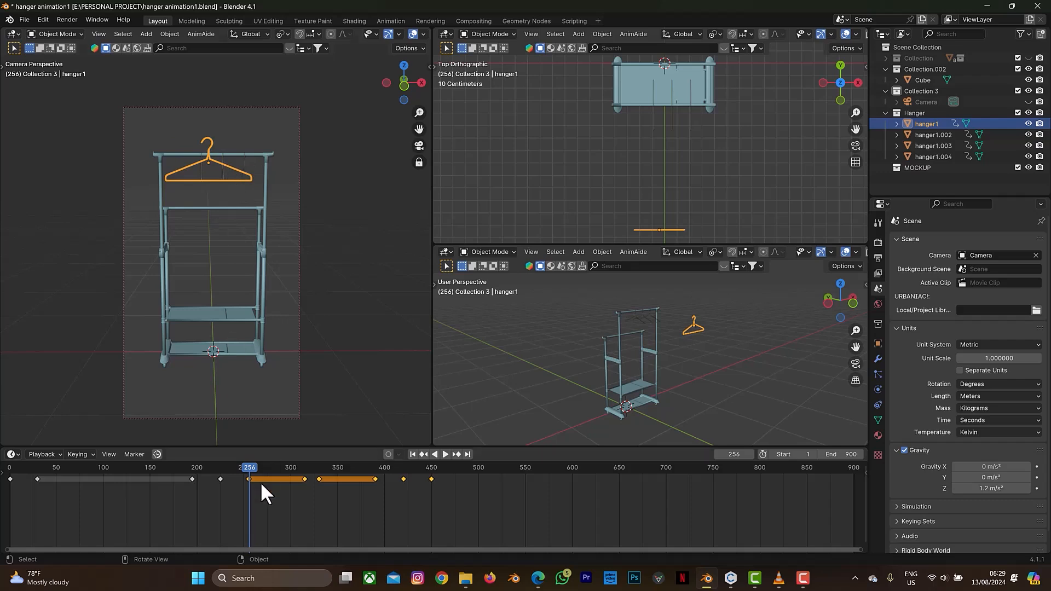
left_click_drag(251, 465, 215, 479)
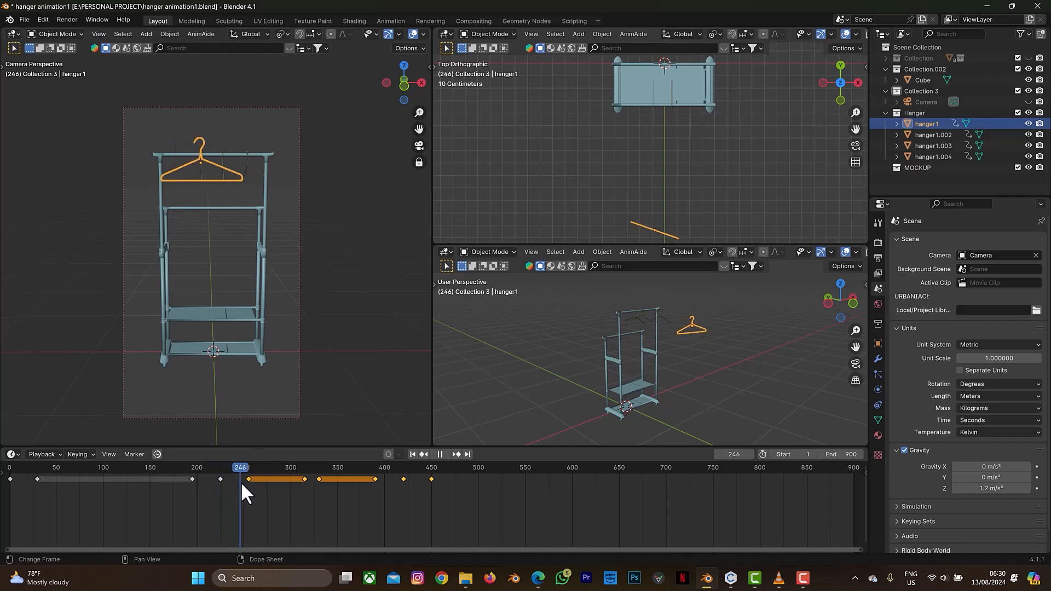
key("space")
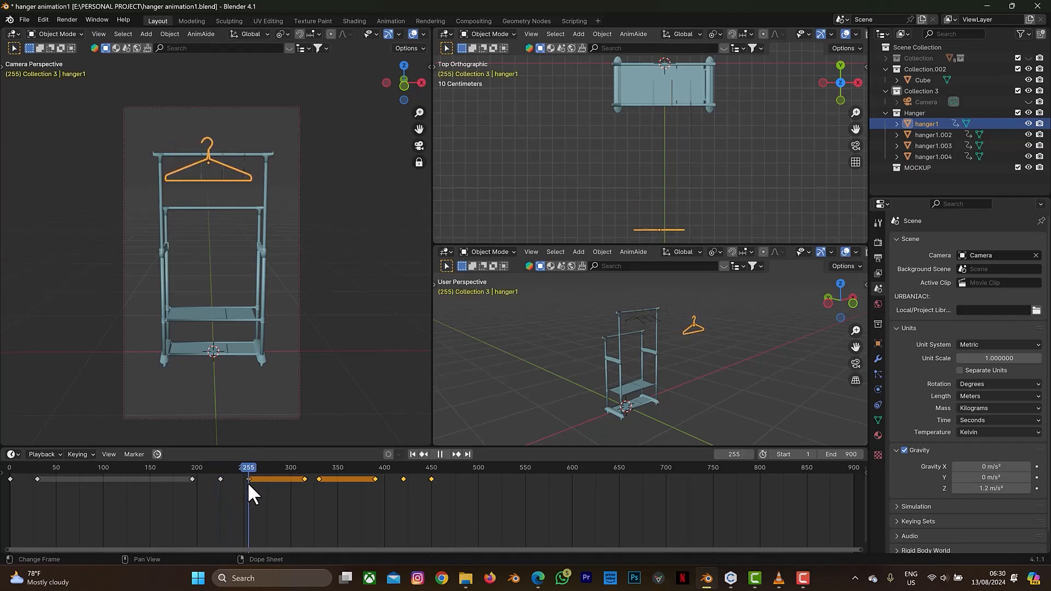
Select hanger1.003 and hanger1.002 together and insert a hold keyframe for both at frame 255
left_click(202, 174)
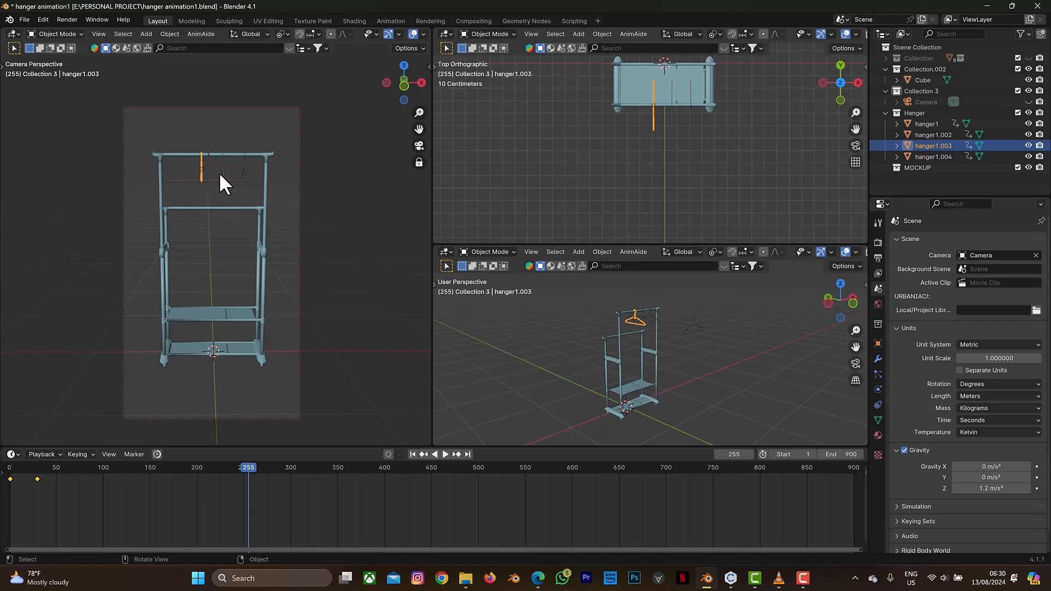
left_click(222, 174)
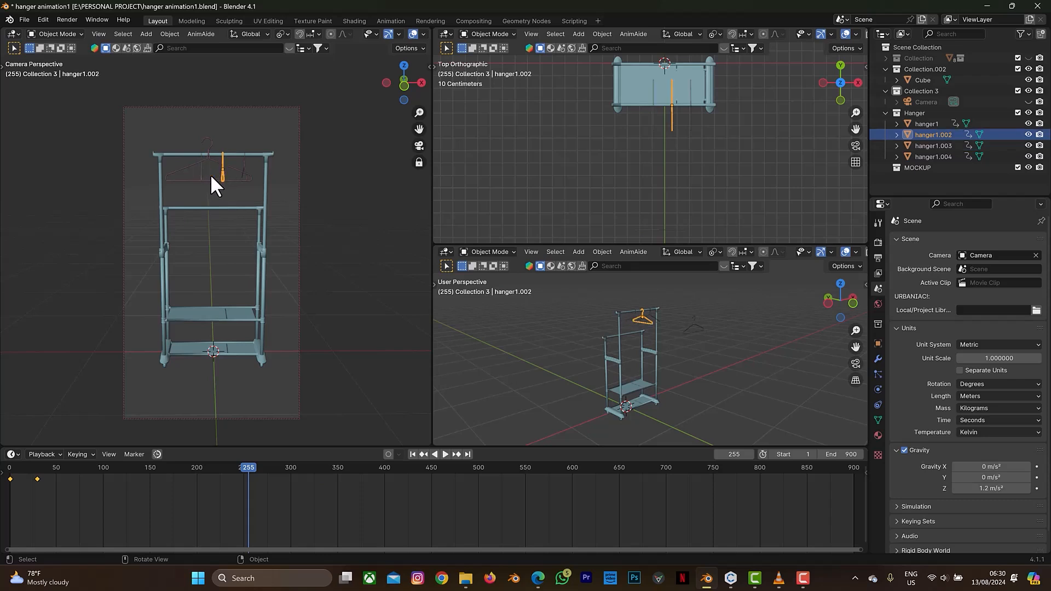
left_click(201, 174)
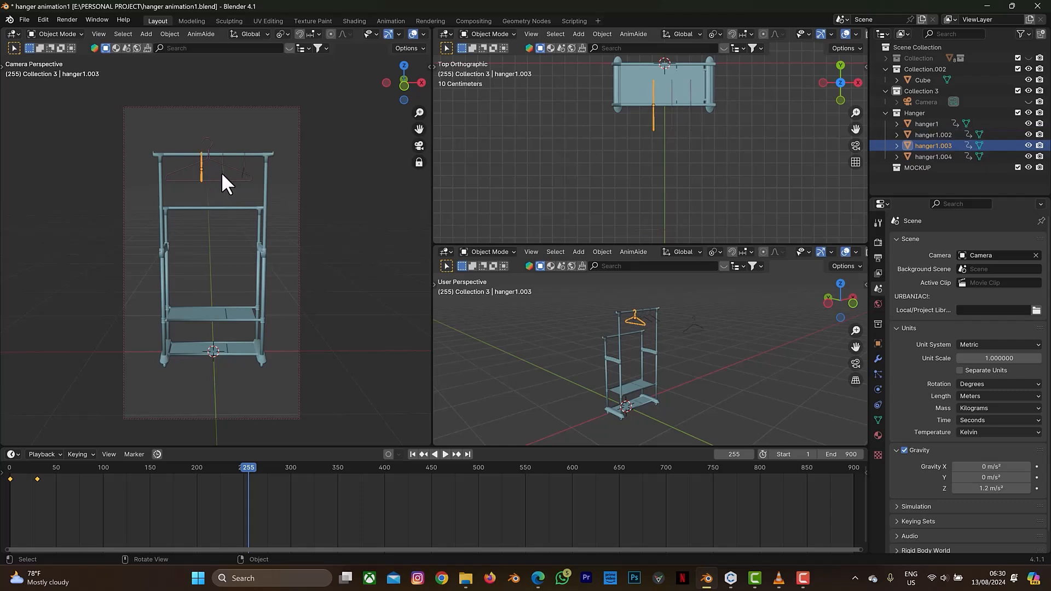
key("shift")
left_click(224, 172, "shift")
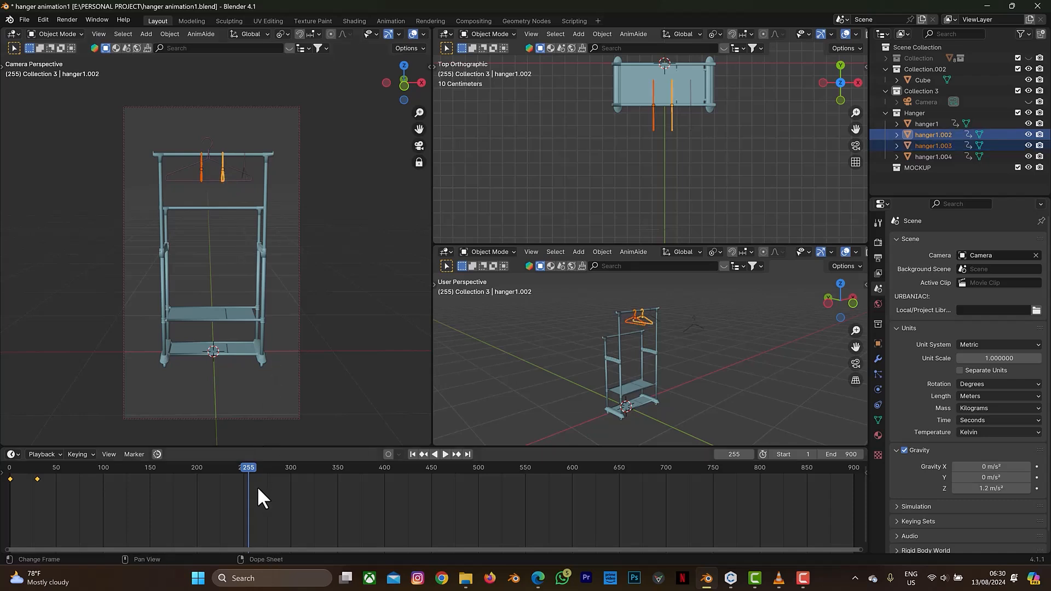
key("ctrl+shift+space")
left_click_drag(234, 479, 245, 479)
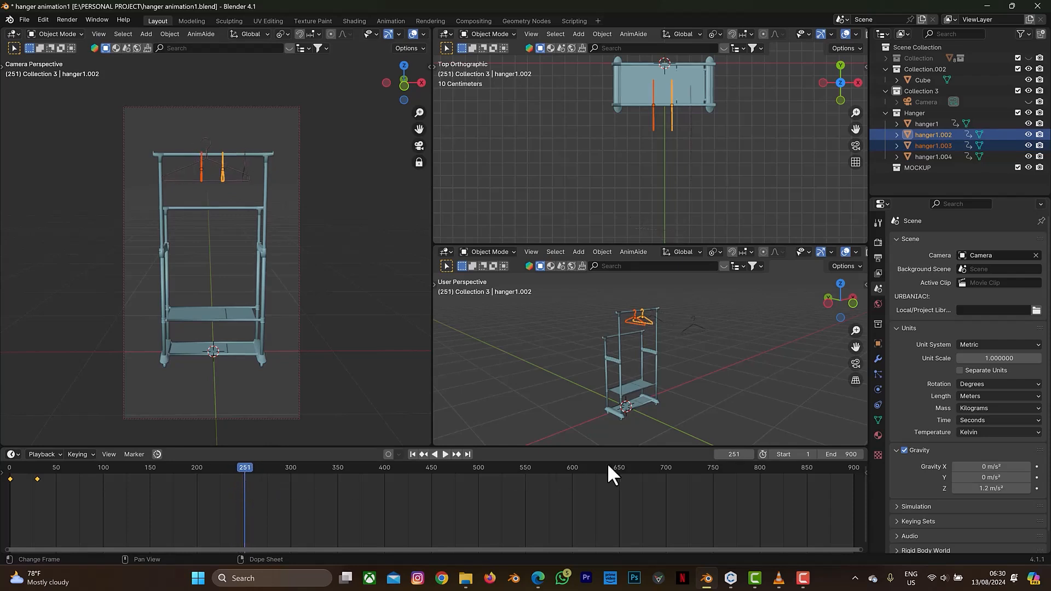
double_click(723, 454)
type("255")
key("Return")
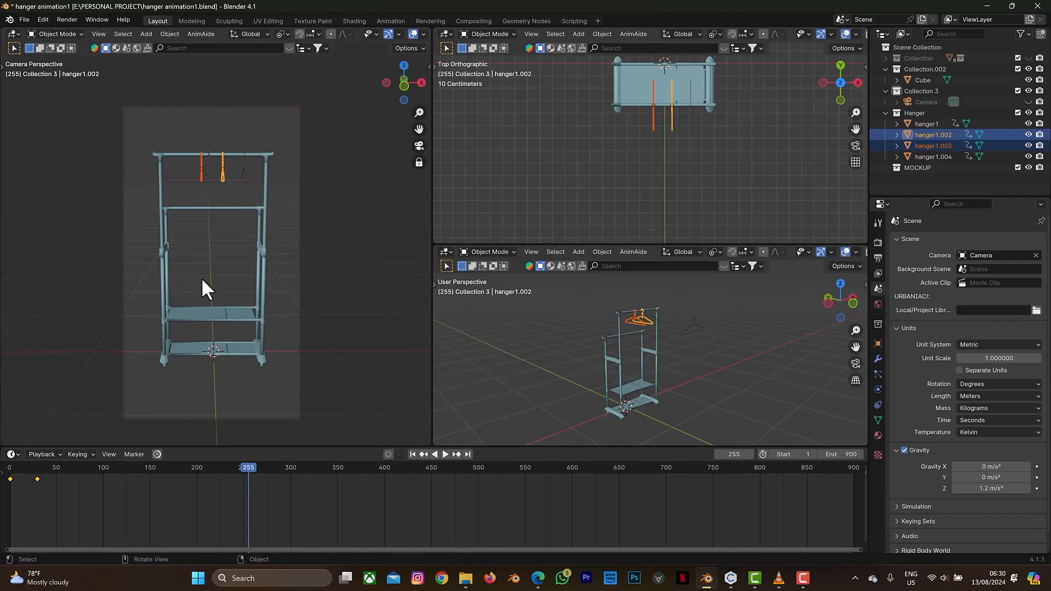
key("i")
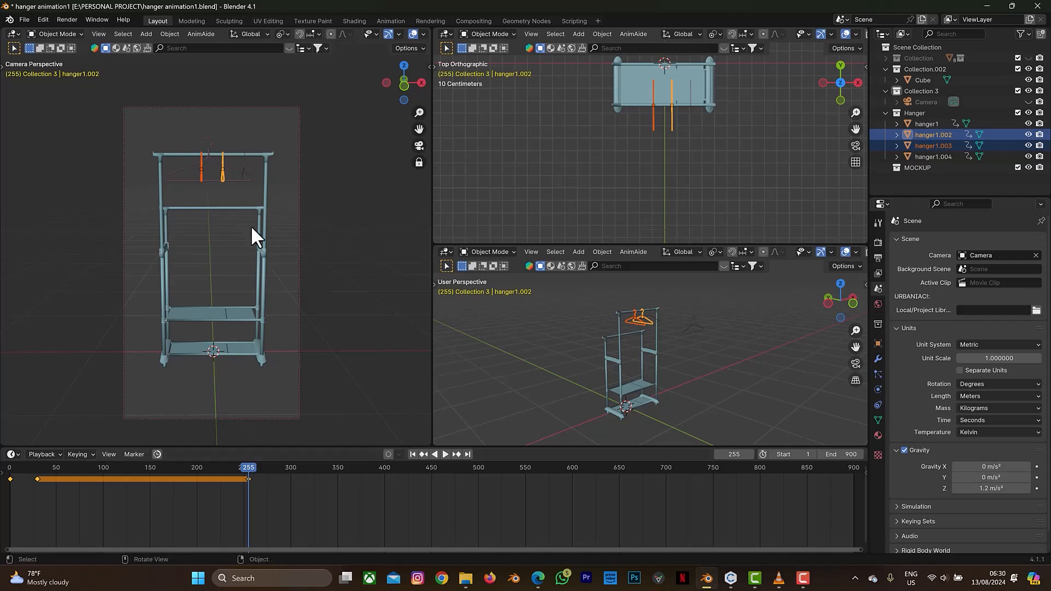
At frame 285, move hanger1.004, hanger1.002 and hanger1.003 together about -0.13 m along X and keyframe their new positions
left_click(242, 162)
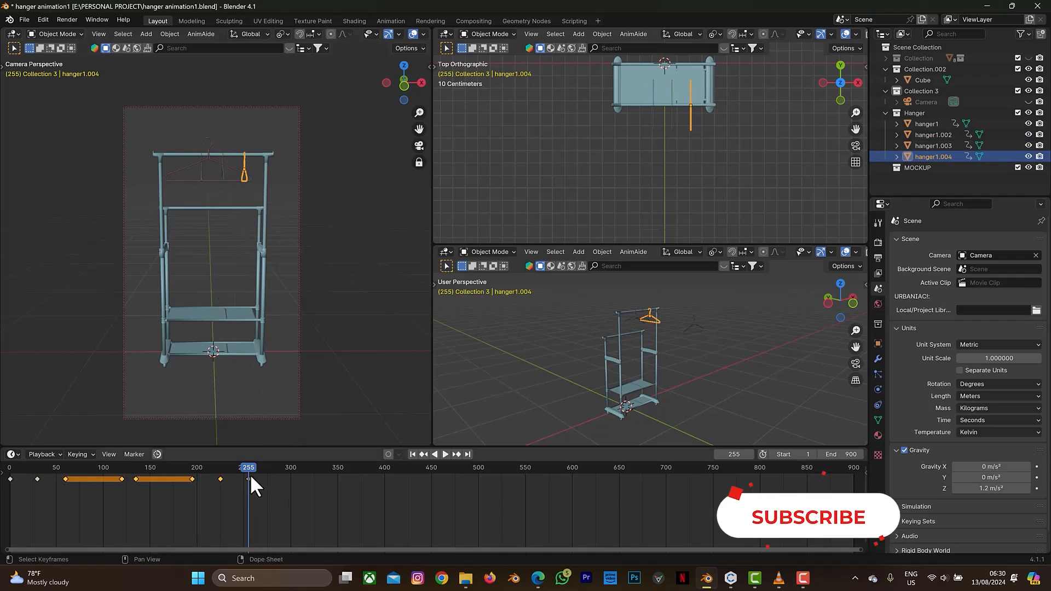
left_click(732, 455)
type("285")
key("Return")
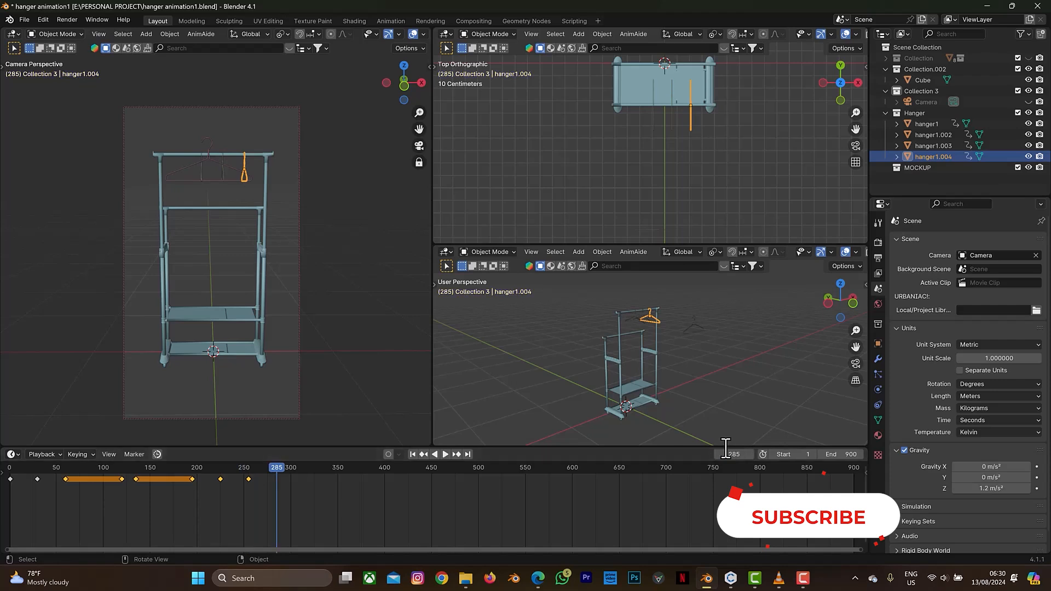
left_click(217, 175, "shift")
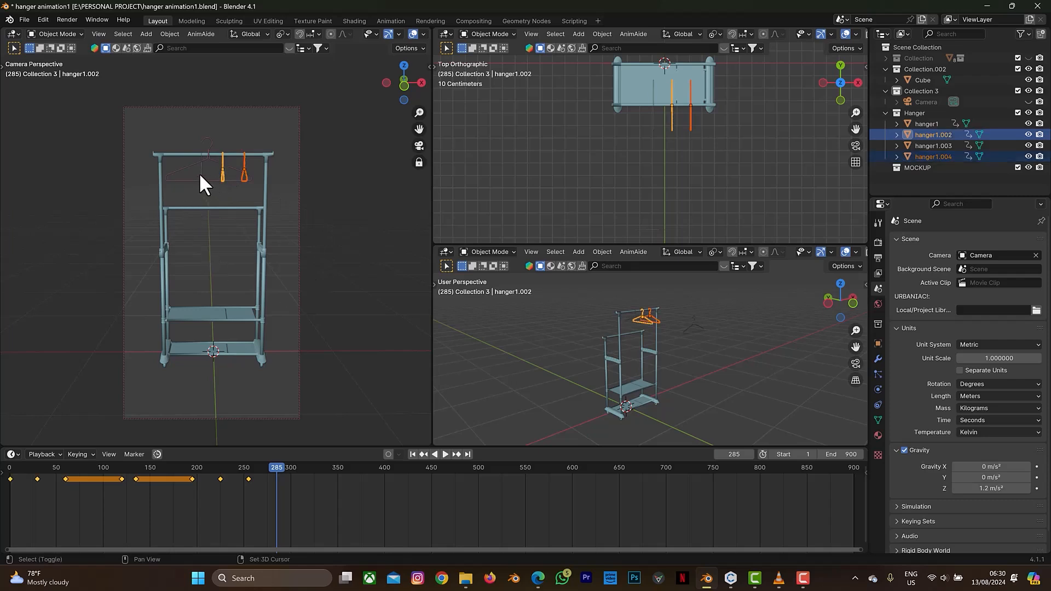
left_click(201, 169, "shift")
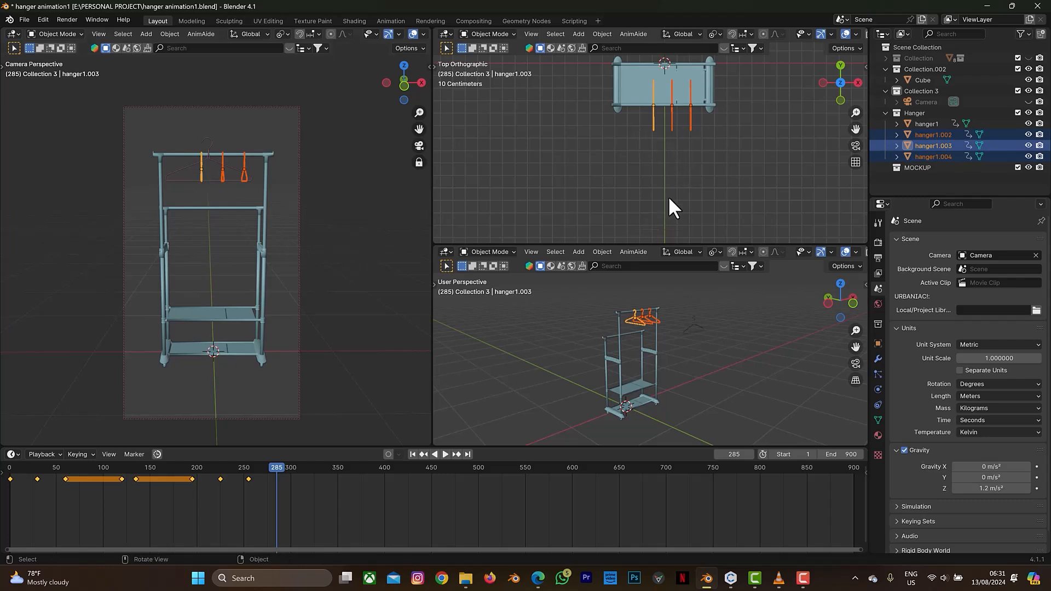
key("g")
key("x")
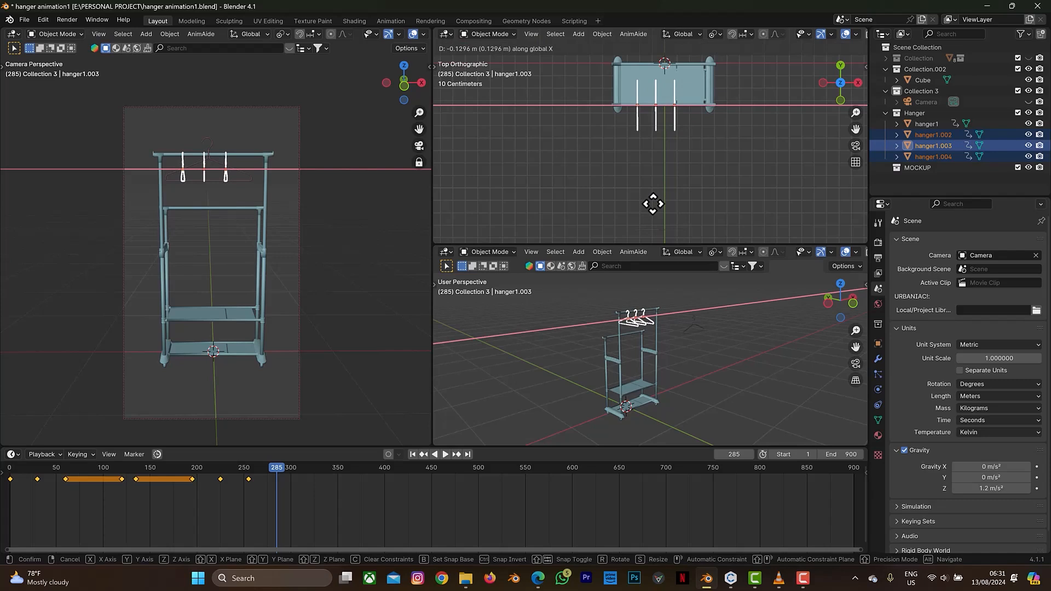
left_click(653, 204)
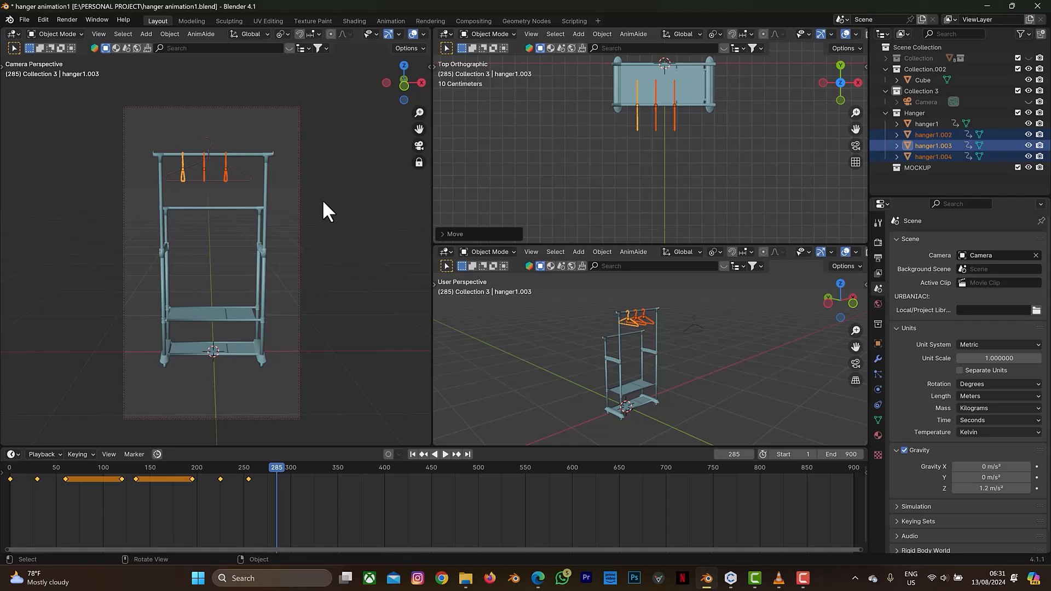
key("i")
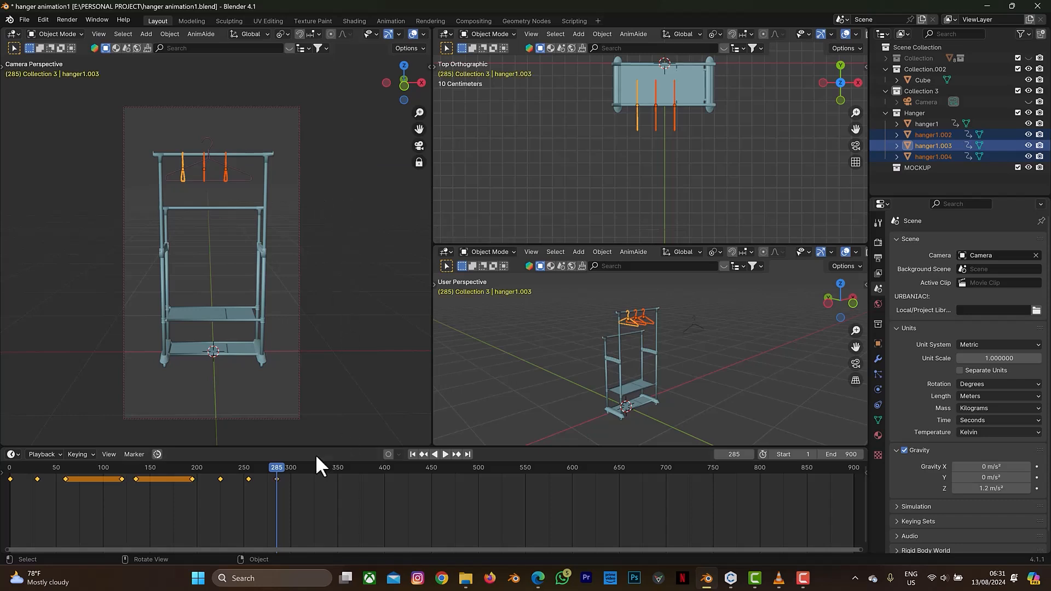
Play back the animation from the start and examine hanger1's motion between frames 299 and 426
left_click_drag(274, 468, 5, 501)
key("space")
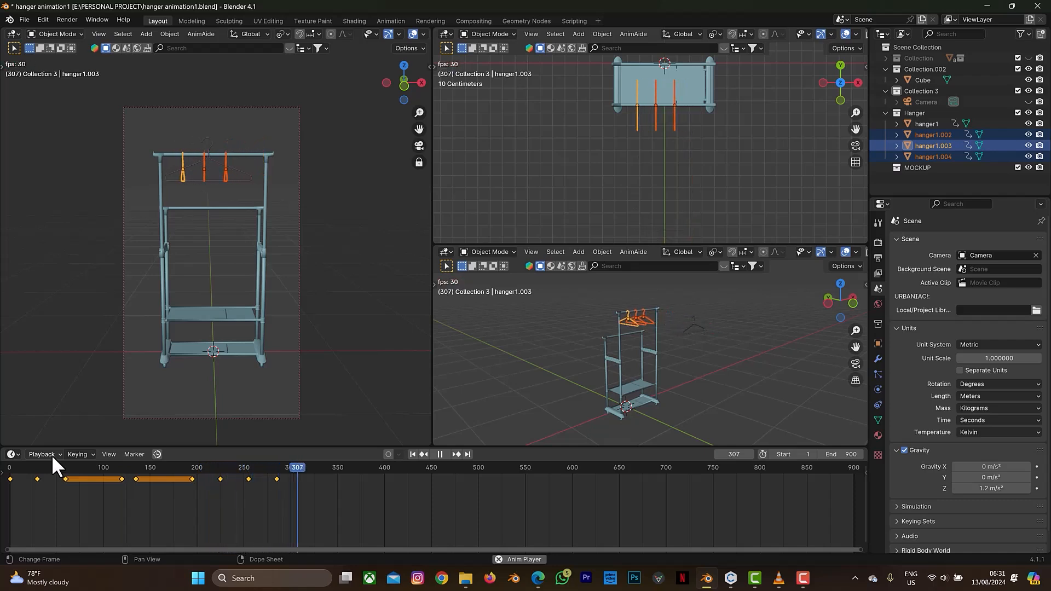
key("space")
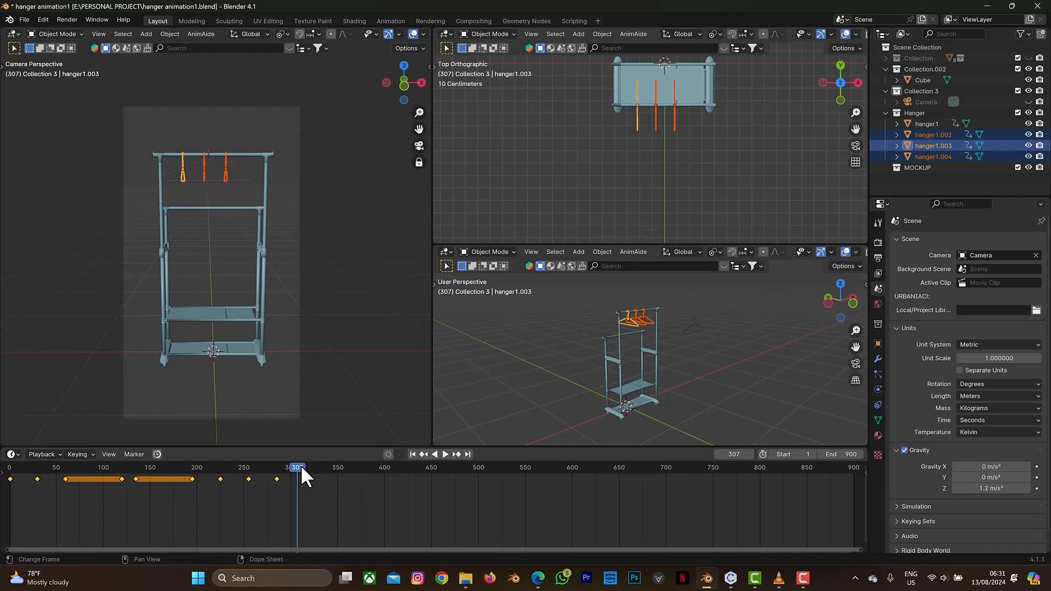
key("space")
left_click_drag(300, 468, 289, 473)
key("space")
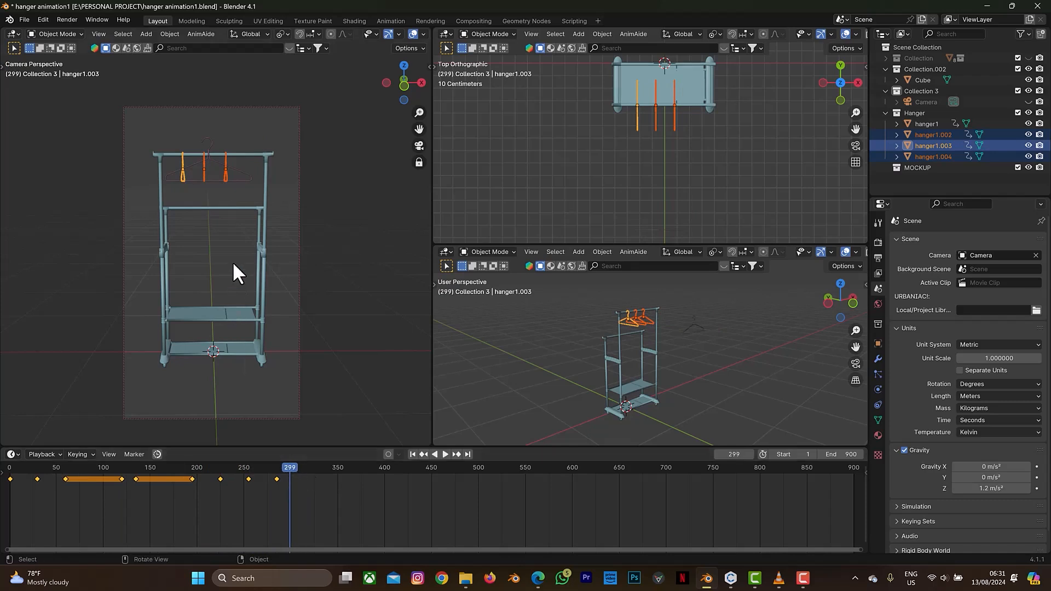
left_click(206, 149)
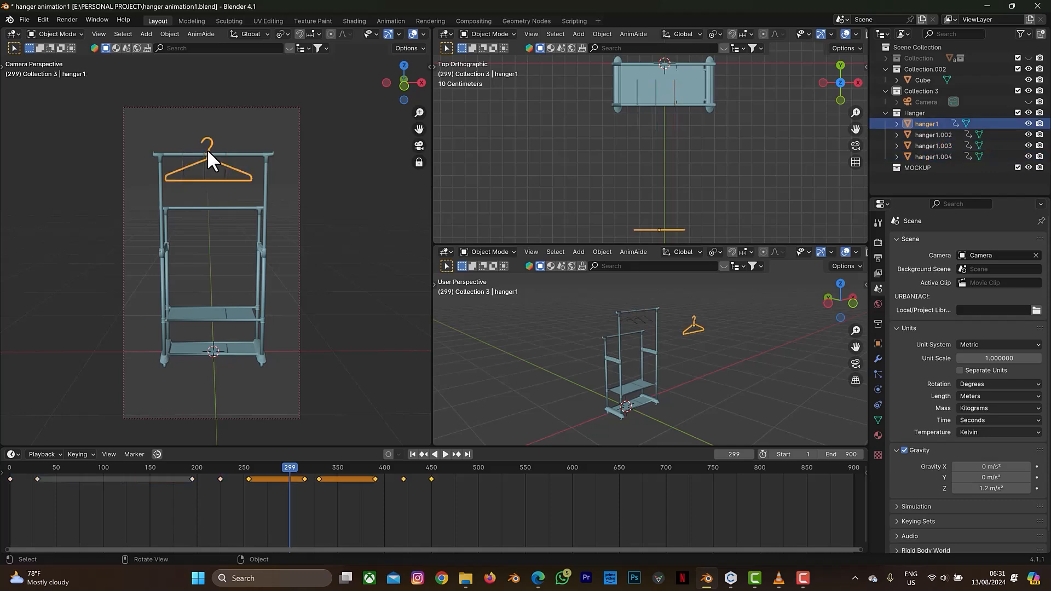
key("space")
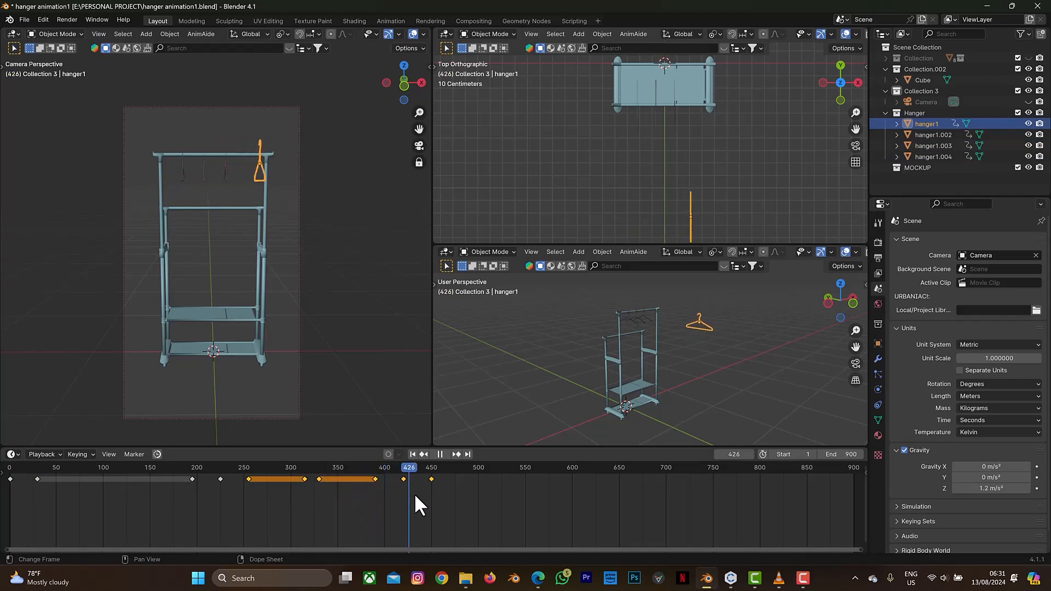
left_click_drag(429, 495, 325, 496)
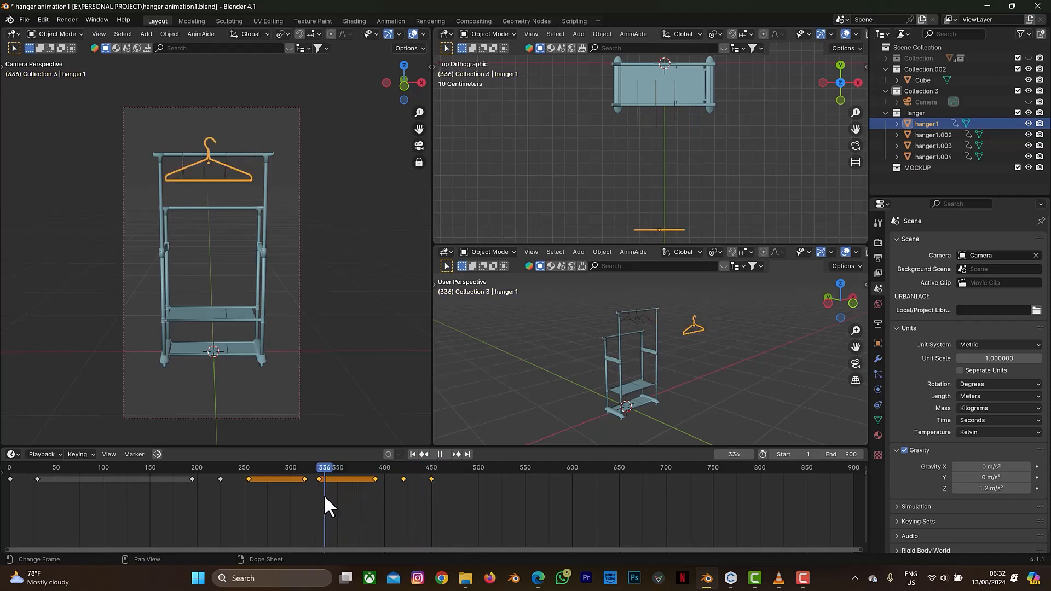
Insert a hold keyframe for hanger1.003 at frame 390, where hanger1's turned pose ends
left_click(182, 163)
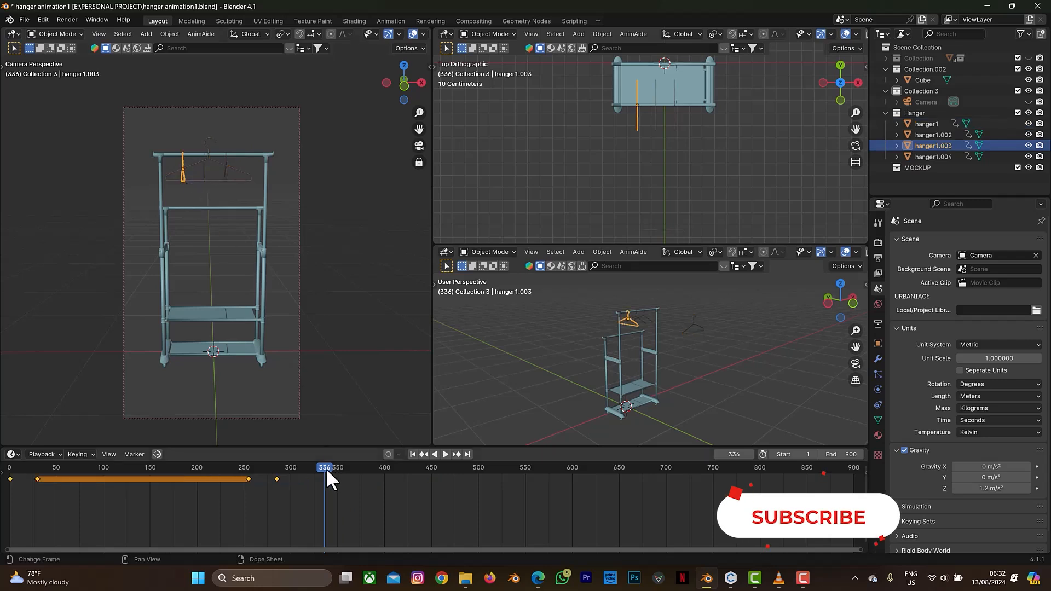
left_click(228, 166)
key("space")
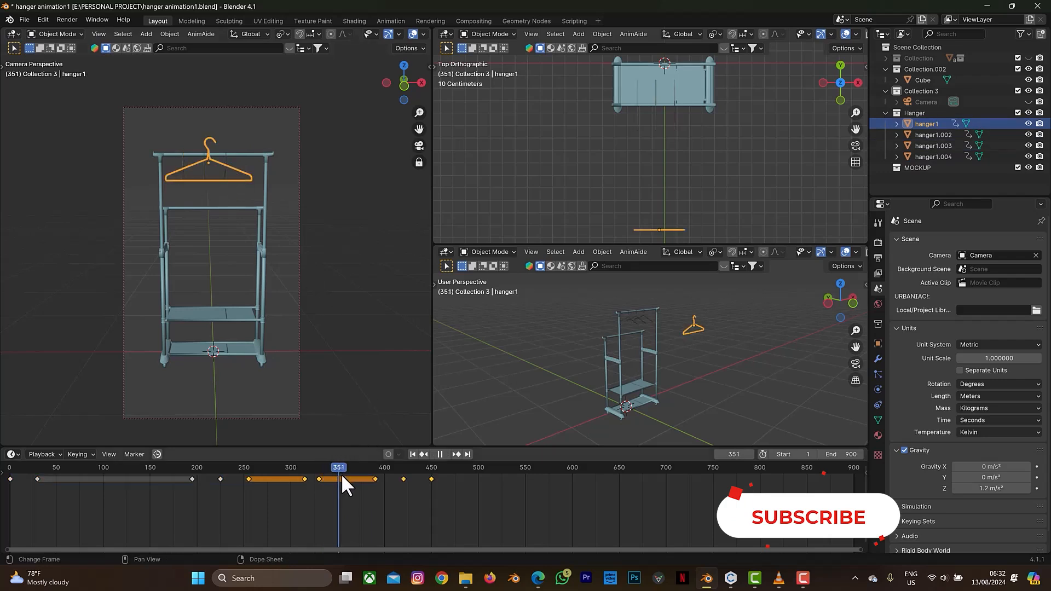
mouse_move(367, 484)
left_mouse_down()
mouse_move(385, 490)
mouse_move(375, 497)
left_mouse_up()
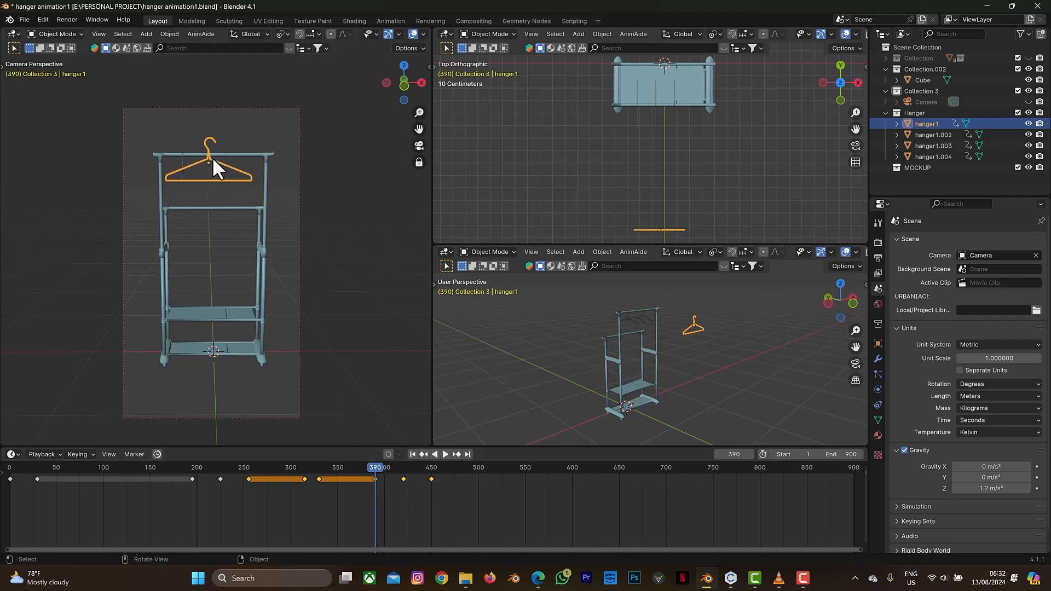
left_click(182, 162)
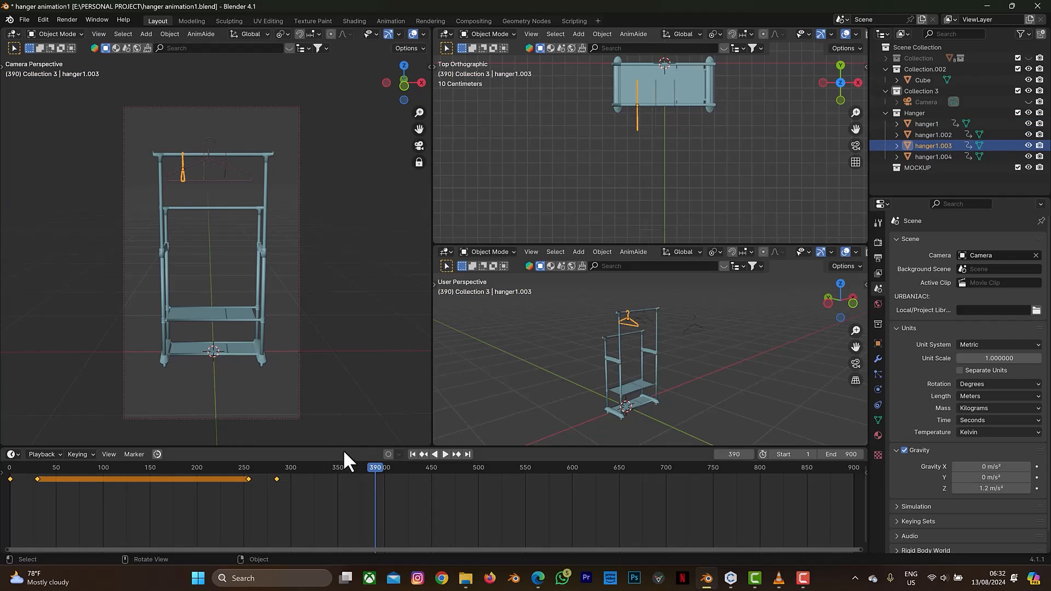
key("i")
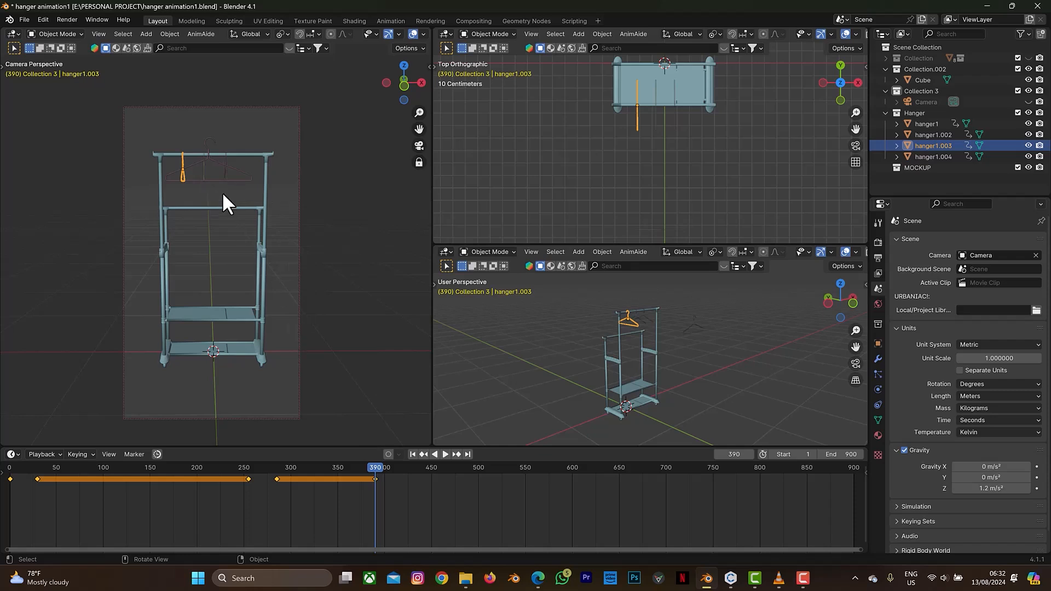
Examine when hanger1 turns back toward the rack after frame 390 while hanger1.003 waits on the rail
left_click(220, 162)
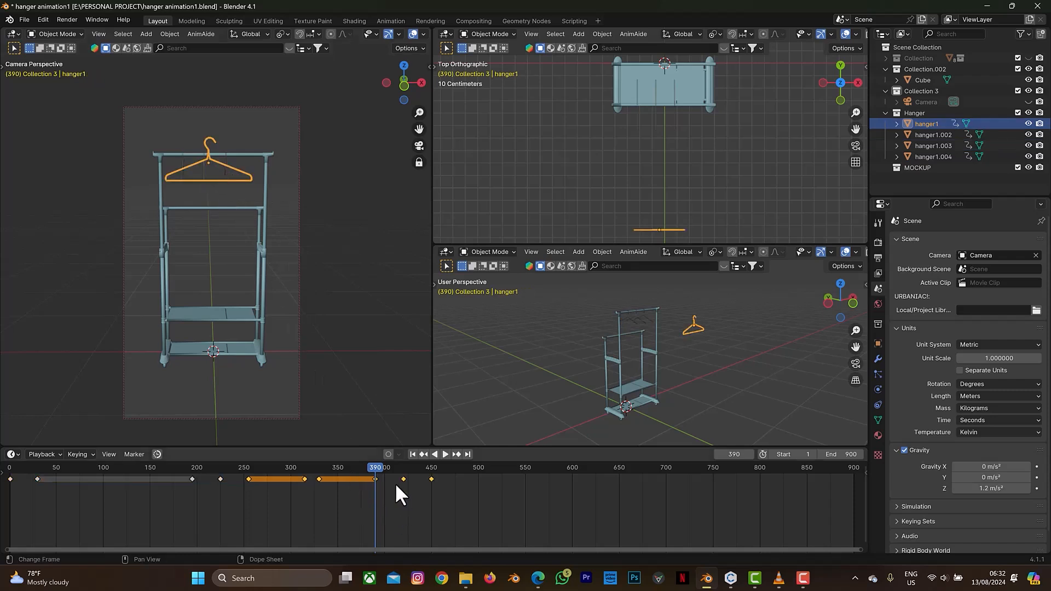
key("space")
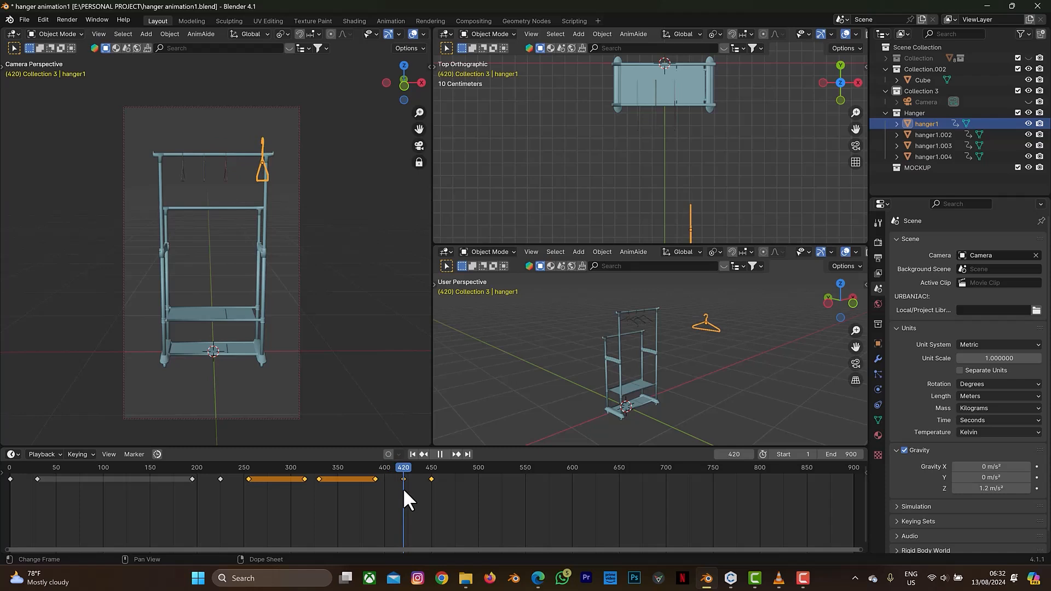
left_click_drag(403, 488, 449, 471)
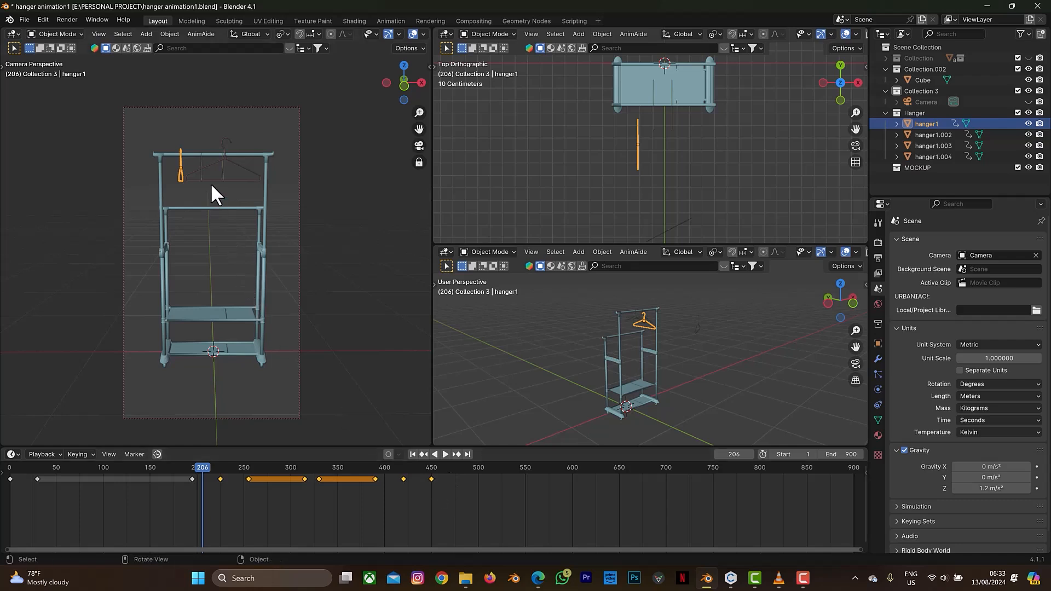
key("space")
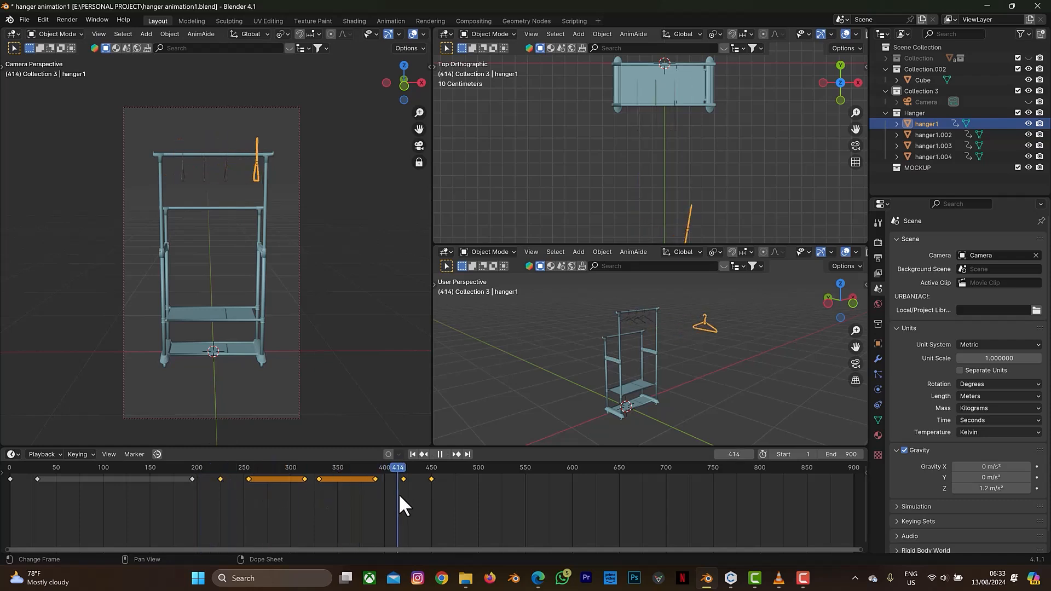
left_click_drag(381, 504, 374, 512)
key("space")
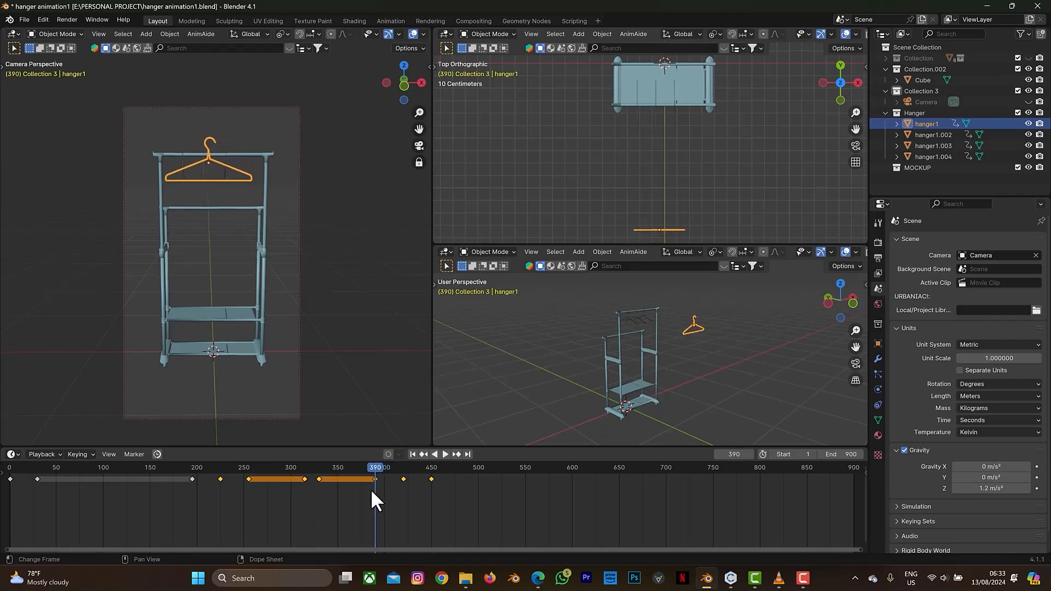
left_click(182, 163)
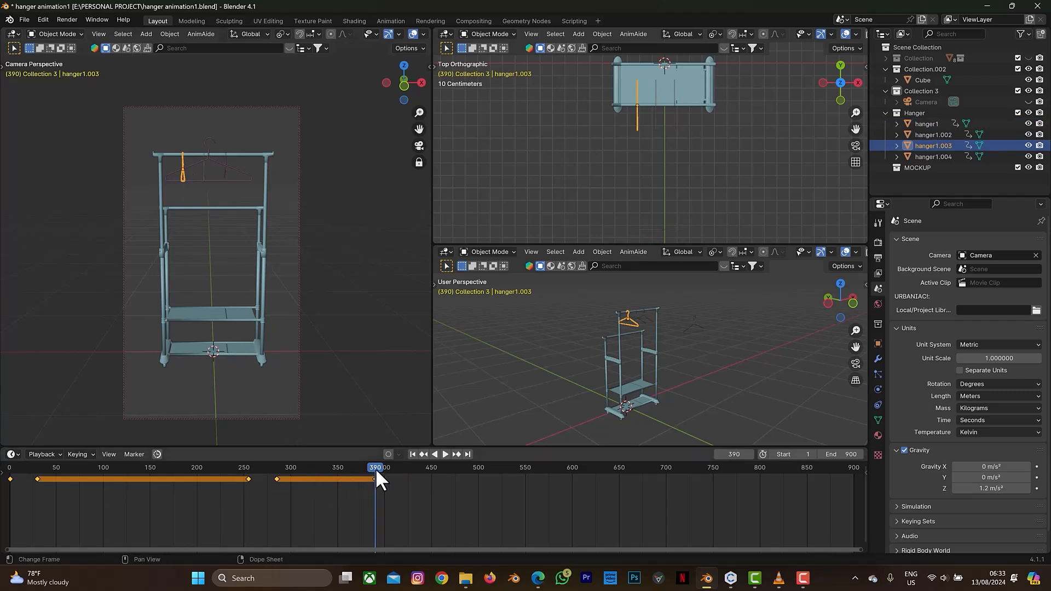
key("space")
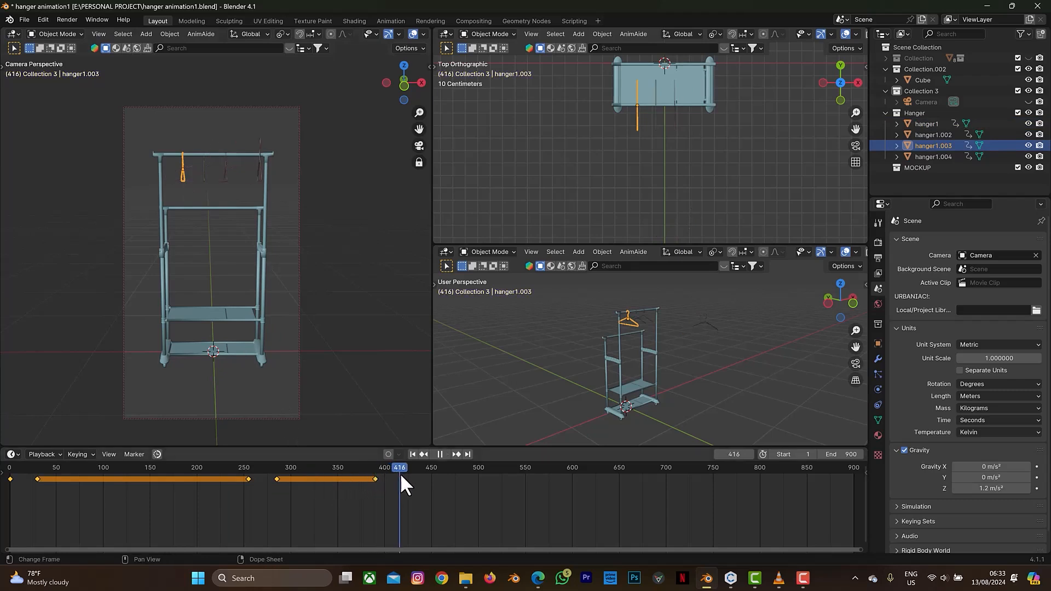
key("space")
Paste the copied keyframes onto hanger1.003 starting at frame 420 and review its motion through frame 575
left_click(264, 177)
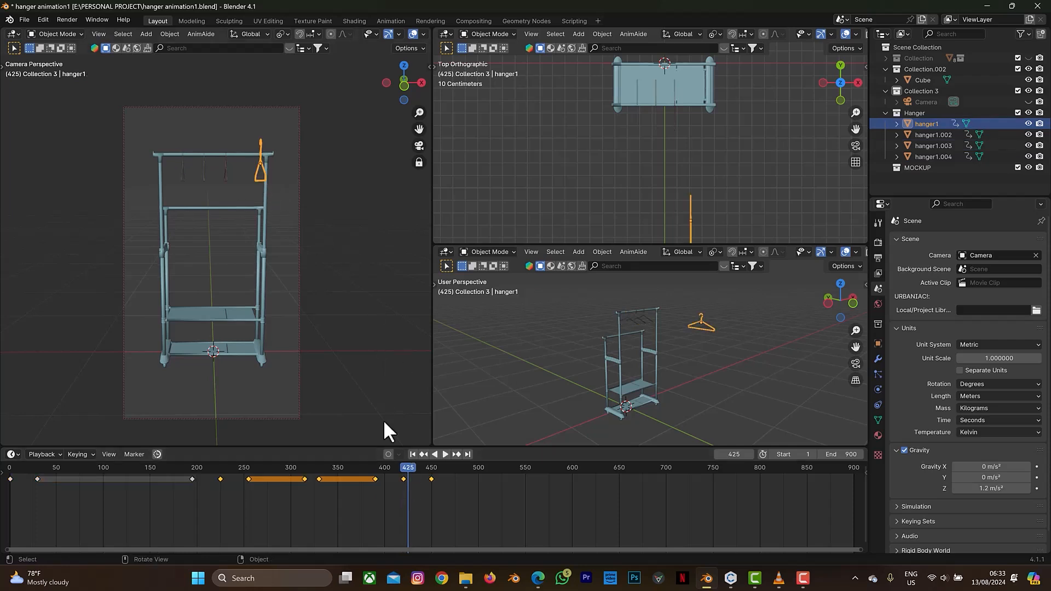
left_click_drag(407, 467, 403, 480)
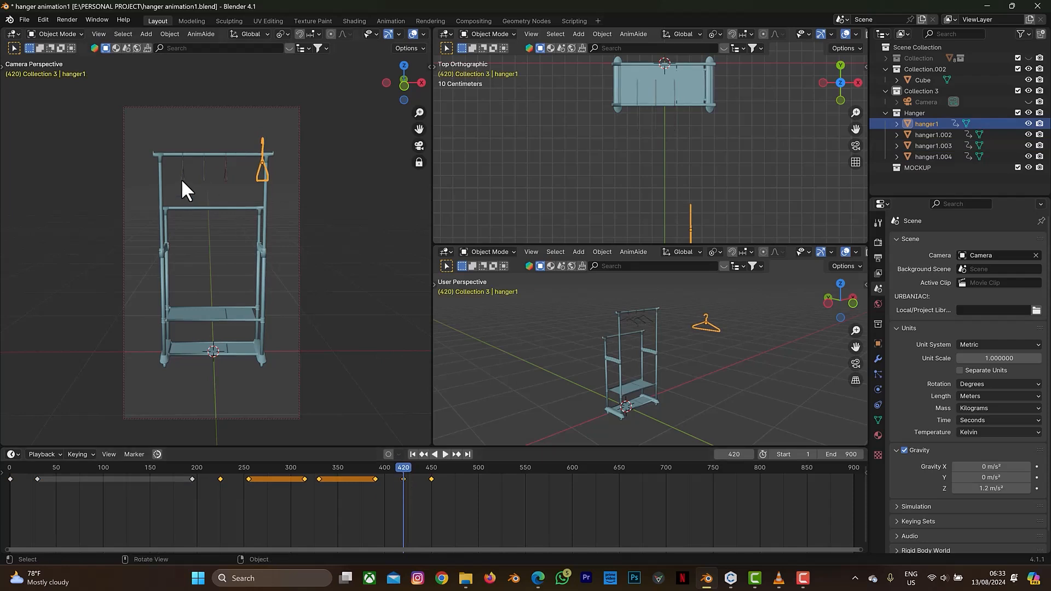
left_click(182, 180)
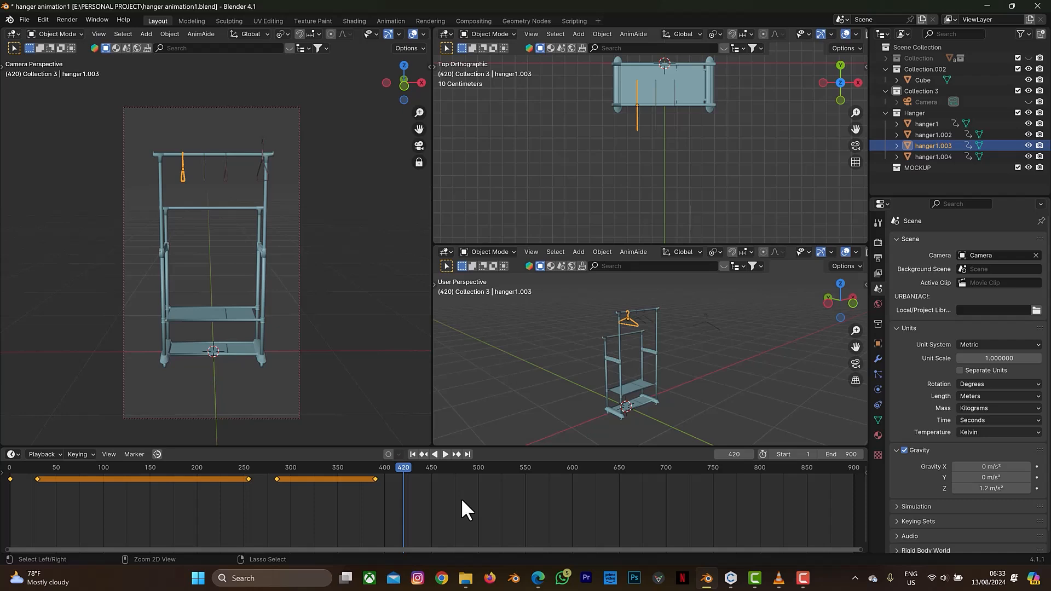
key("ctrl+v")
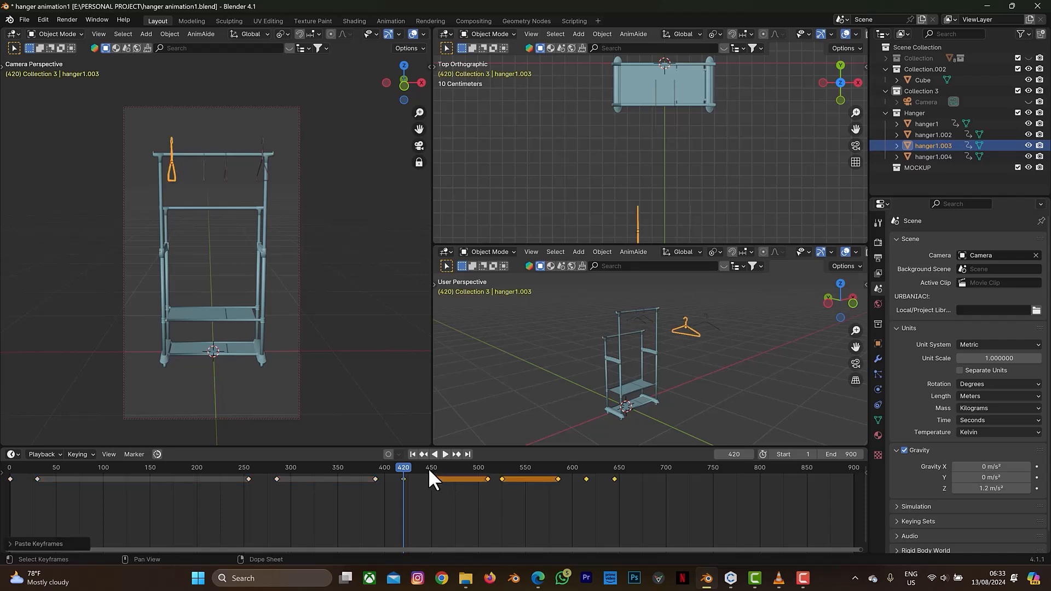
key("space")
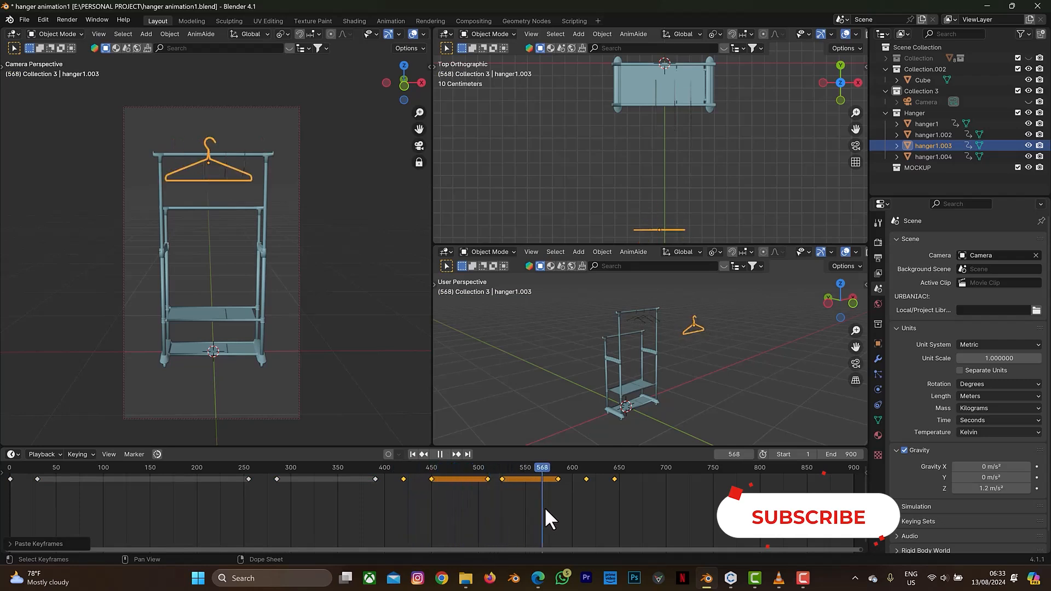
key("space")
left_click_drag(508, 546, 606, 556)
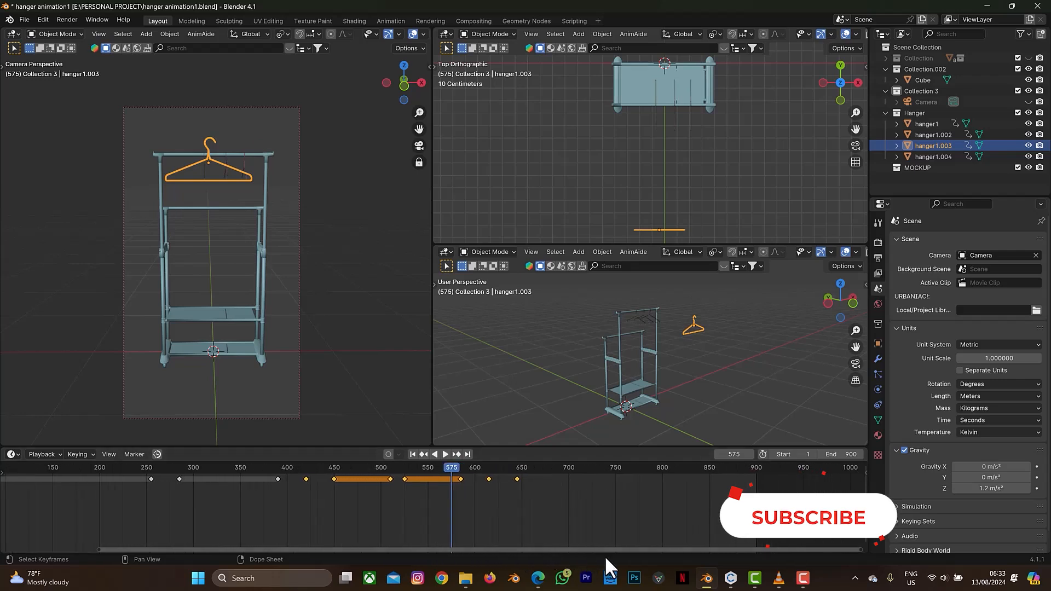
left_click_drag(449, 465, 307, 485)
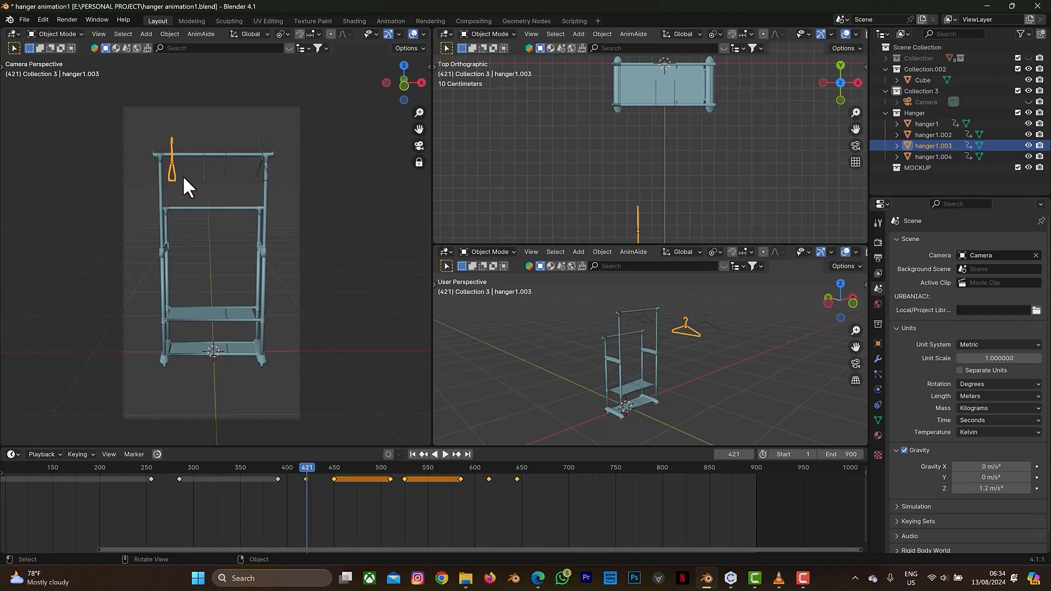
Insert a hold keyframe for hanger1.004 and hanger1.002 at frame 450, where hanger1.003 reaches its camera-facing pose
key("space")
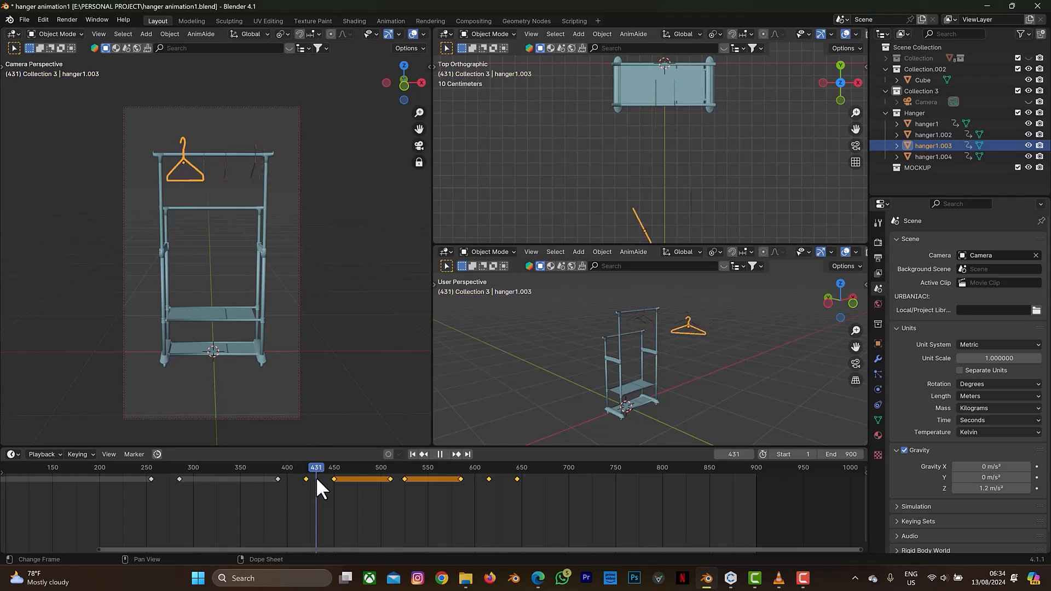
left_click_drag(316, 477, 333, 487)
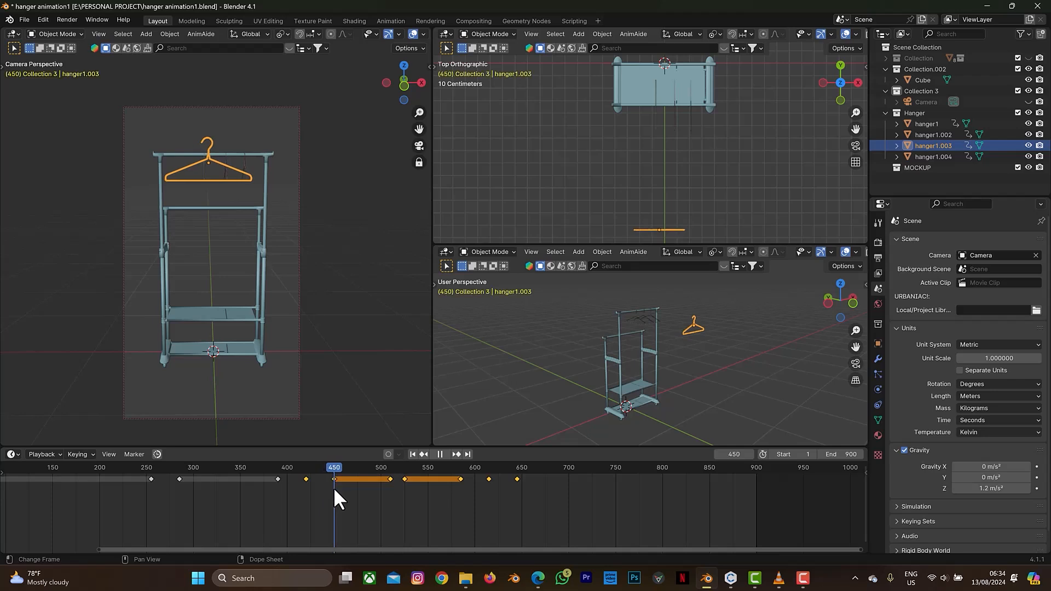
key("space")
left_click(224, 171)
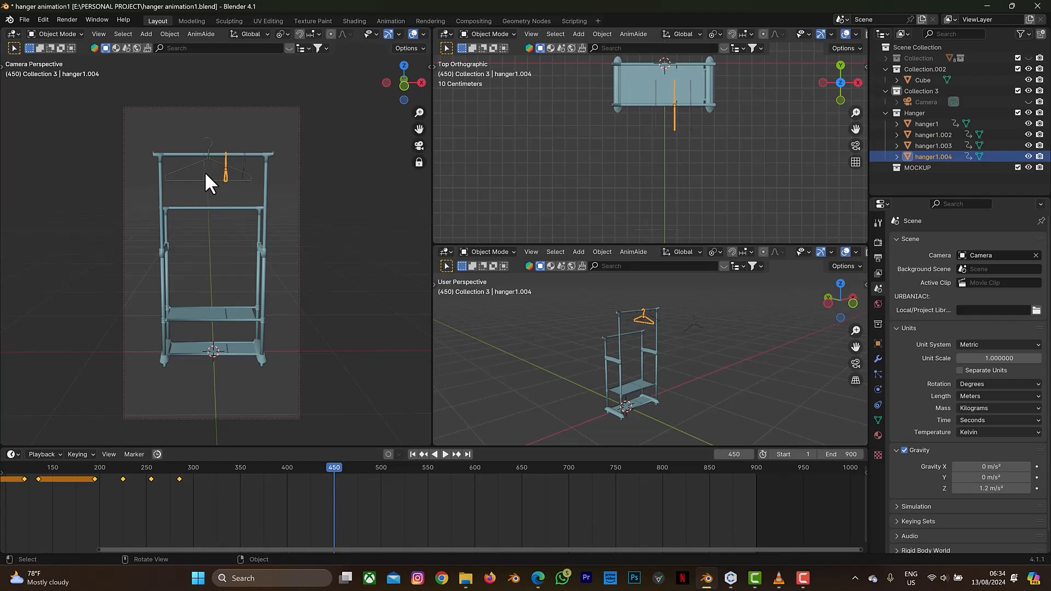
left_click(205, 170, "shift")
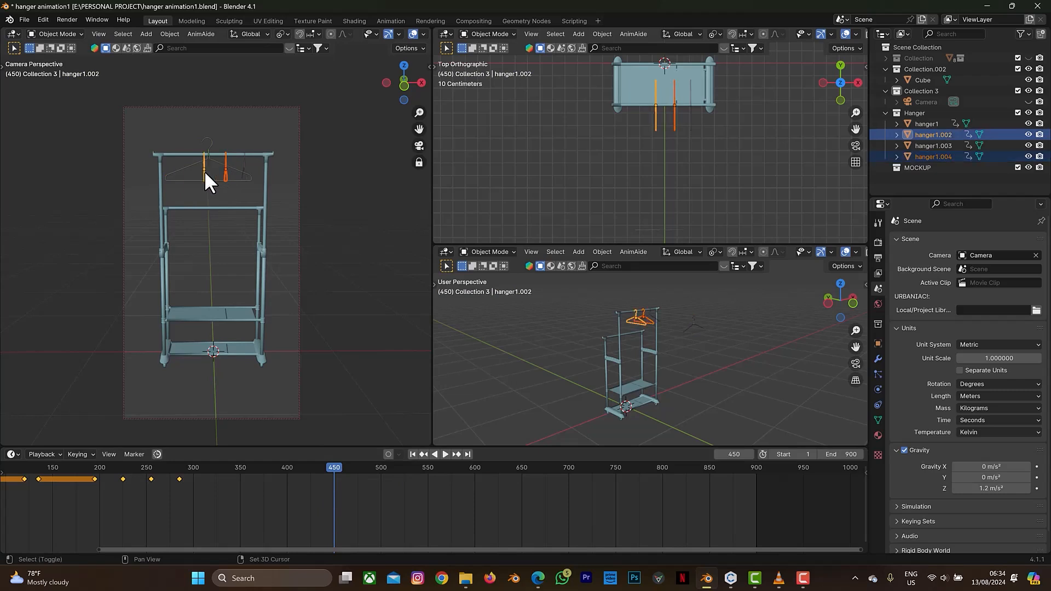
left_click(668, 122)
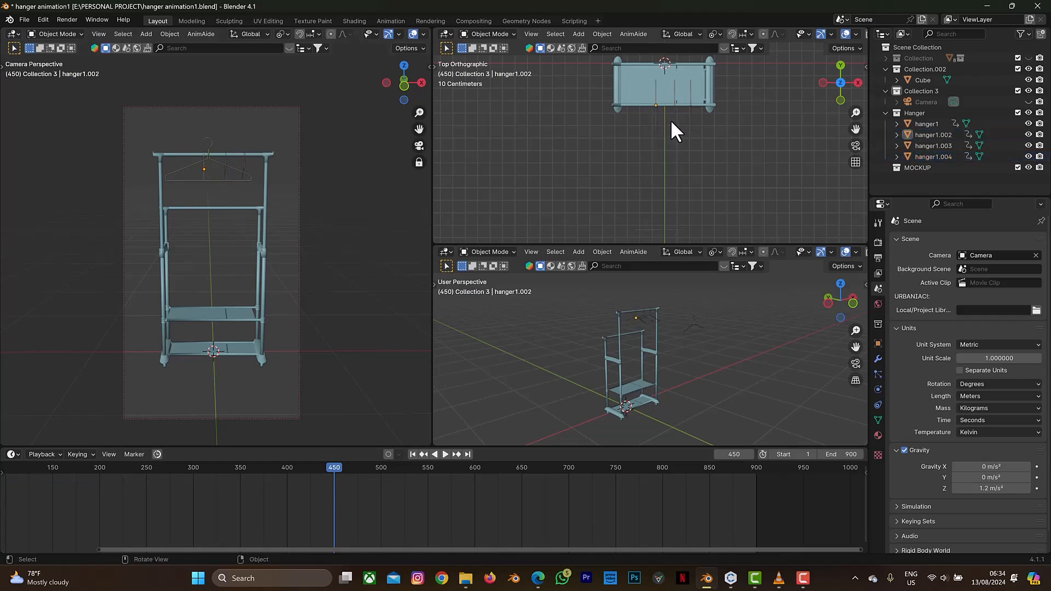
left_click(674, 123)
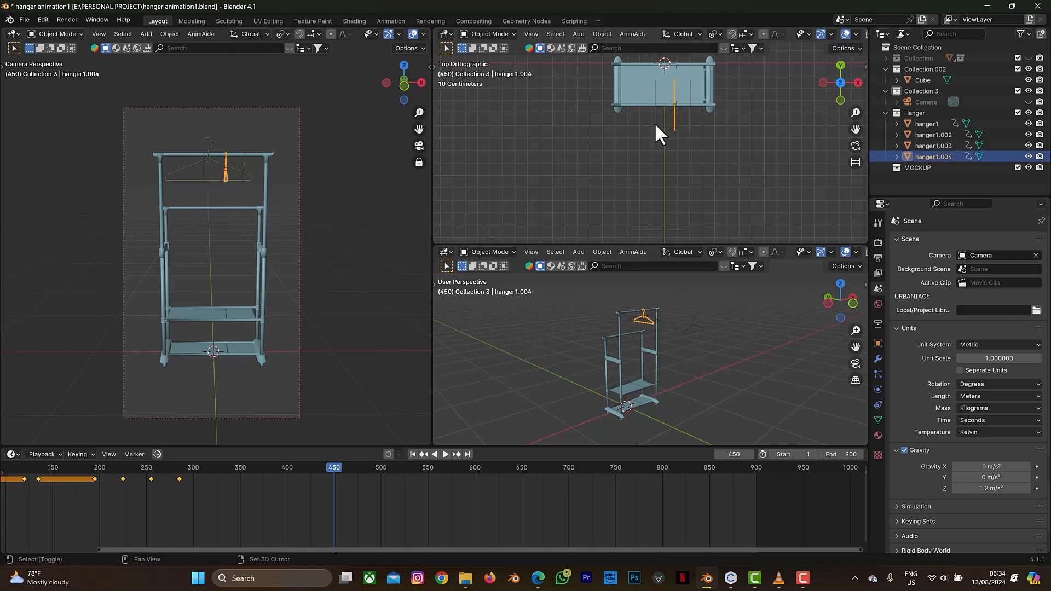
left_click(655, 122, "shift")
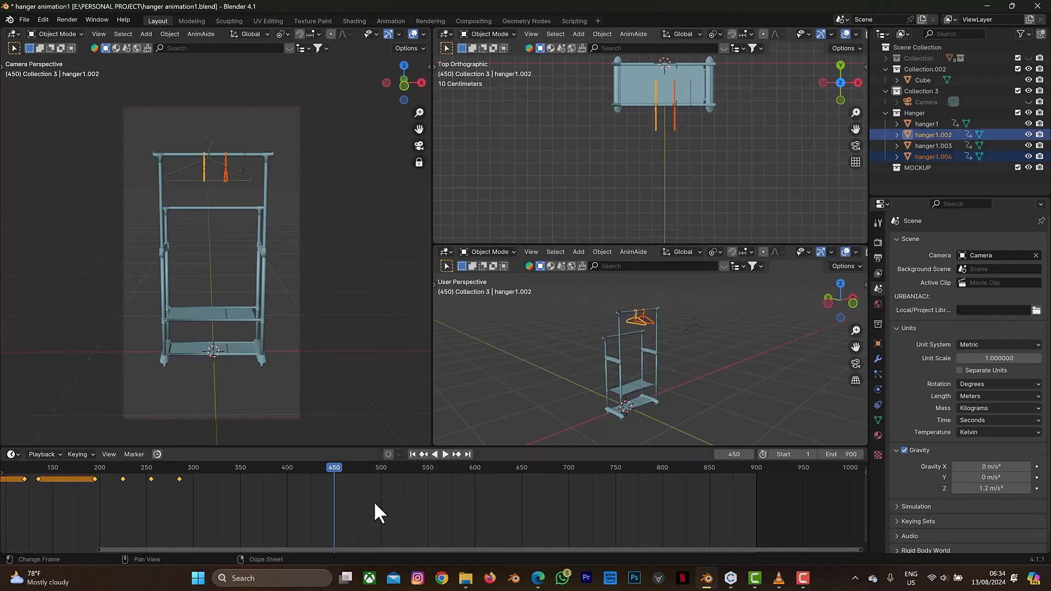
key("i")
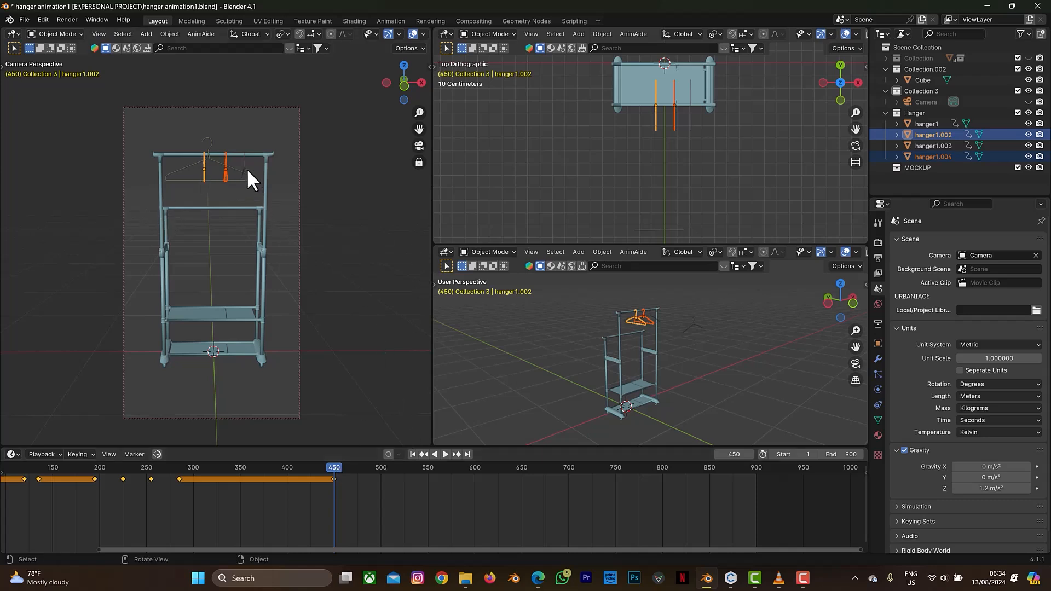
At frame 480, shift hanger1, hanger1.002 and hanger1.004 together about -0.145 m along global X and keyframe their new positions
left_click(731, 455)
type("480")
key("Return")
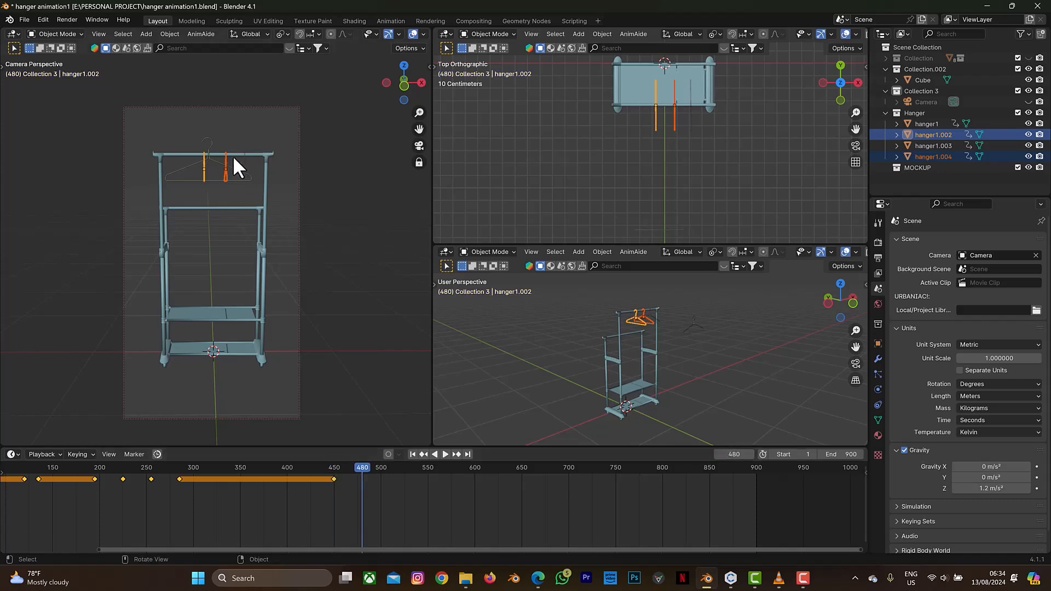
left_click(689, 123, "shift")
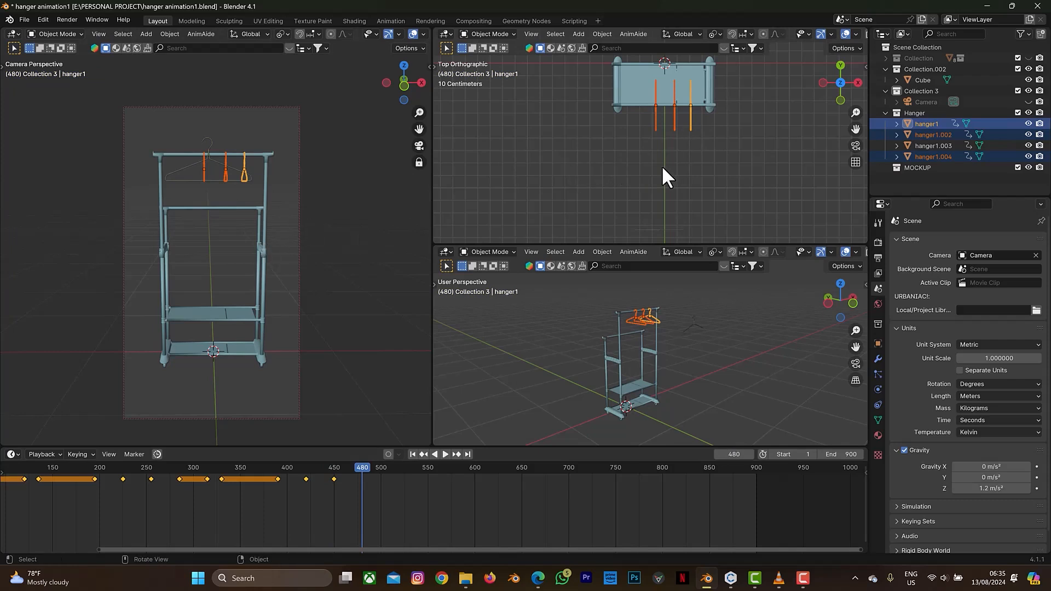
key("g")
key("y")
key("x")
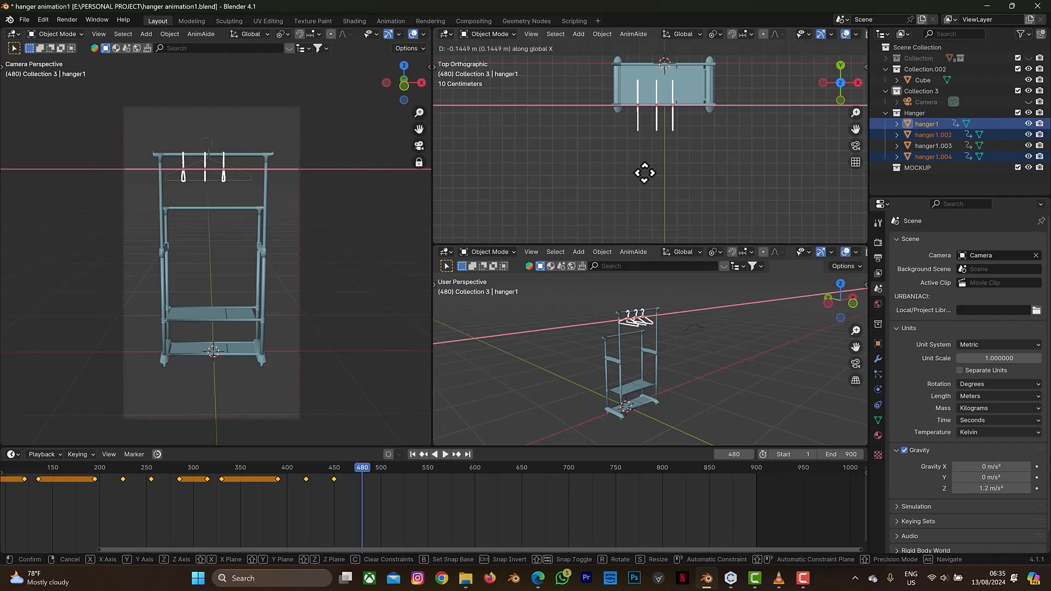
left_click(644, 172)
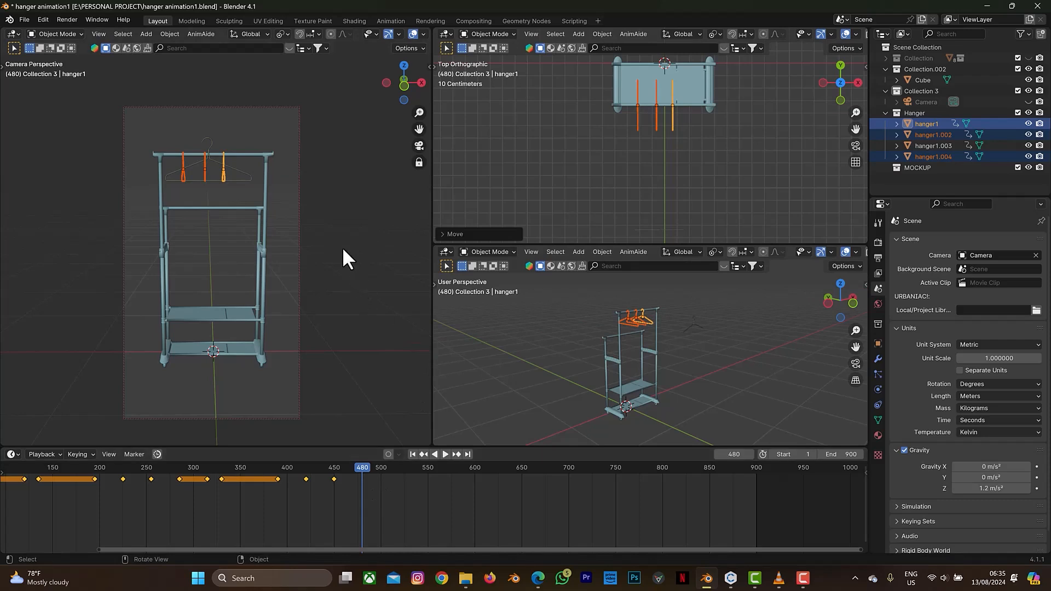
key("i")
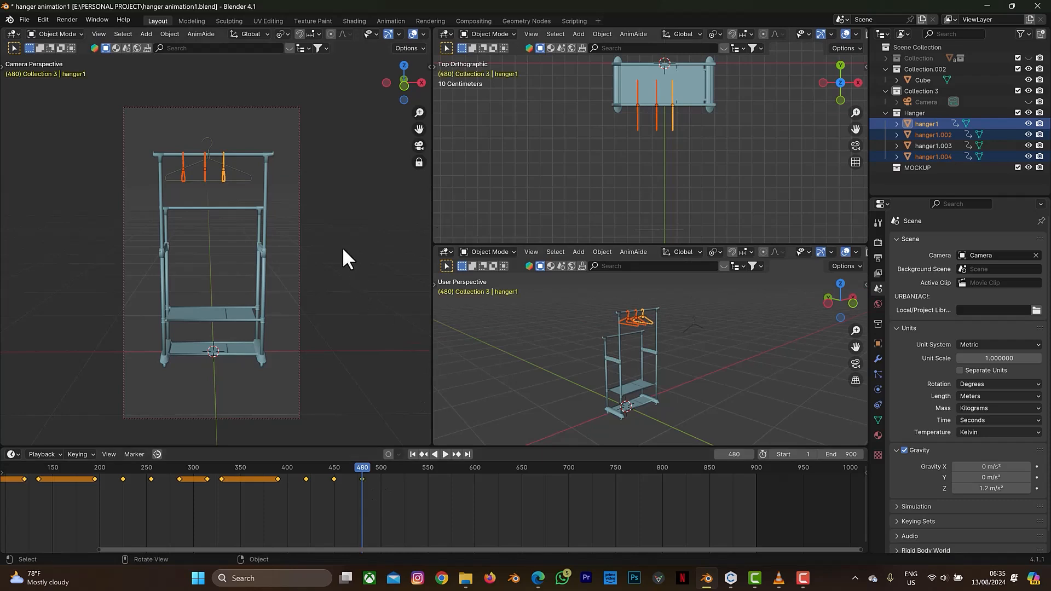
Play back the animation from frame 1 to 500 to review how the three hangers shift along the rail
left_click_drag(352, 465, 170, 476)
left_click(412, 455)
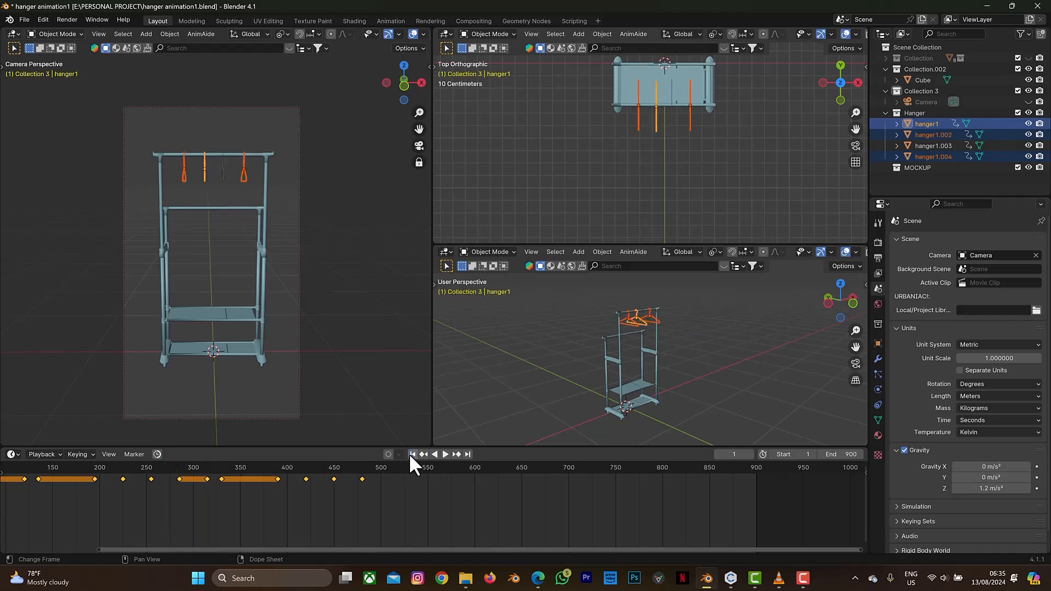
key("space")
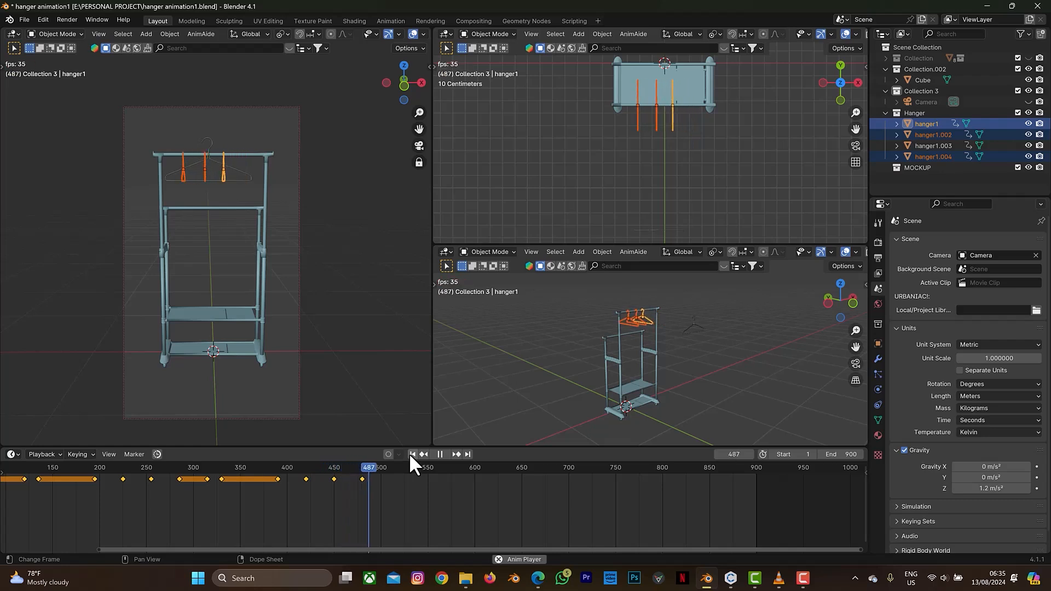
key("space")
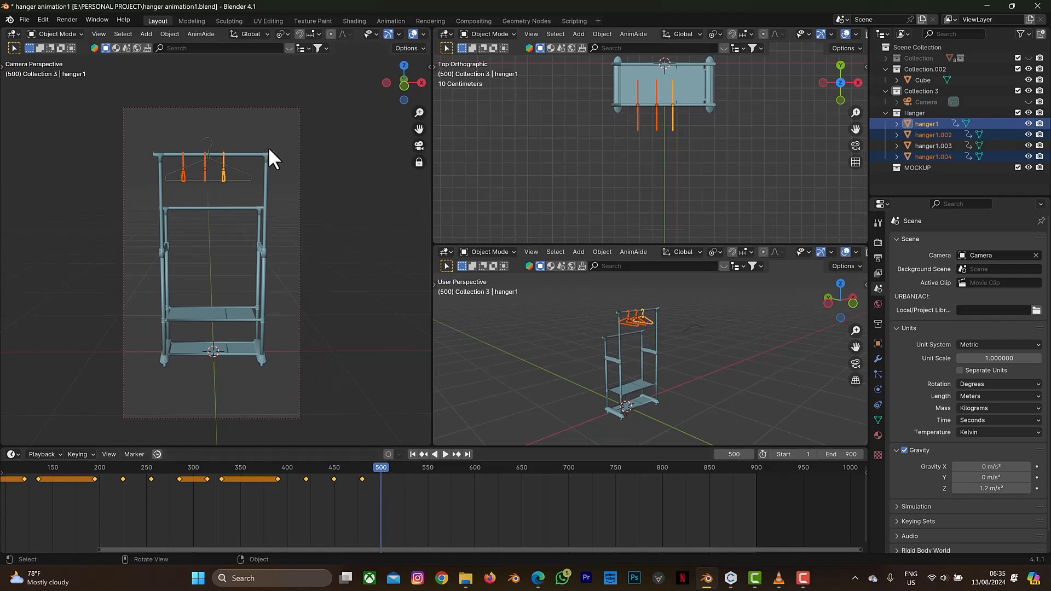
Insert a hold keyframe for hanger1.002 at frame 585, where hanger1.003's turned pose ends
left_click(210, 149)
left_click(208, 150)
key("space")
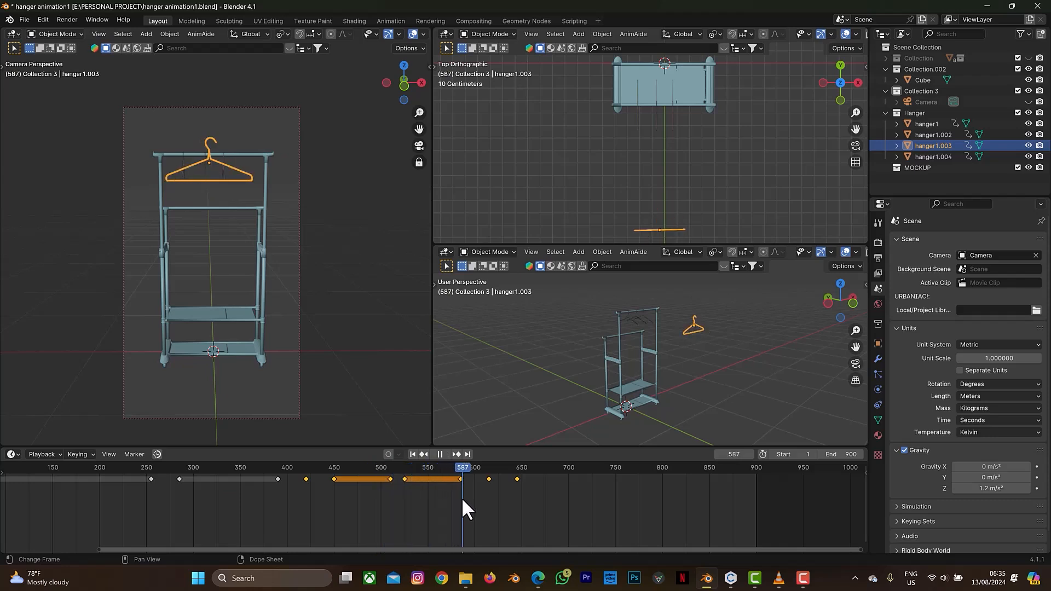
left_click(462, 498)
mouse_move(460, 499)
left_mouse_down()
mouse_move(476, 503)
mouse_move(460, 506)
left_mouse_up()
key("Escape")
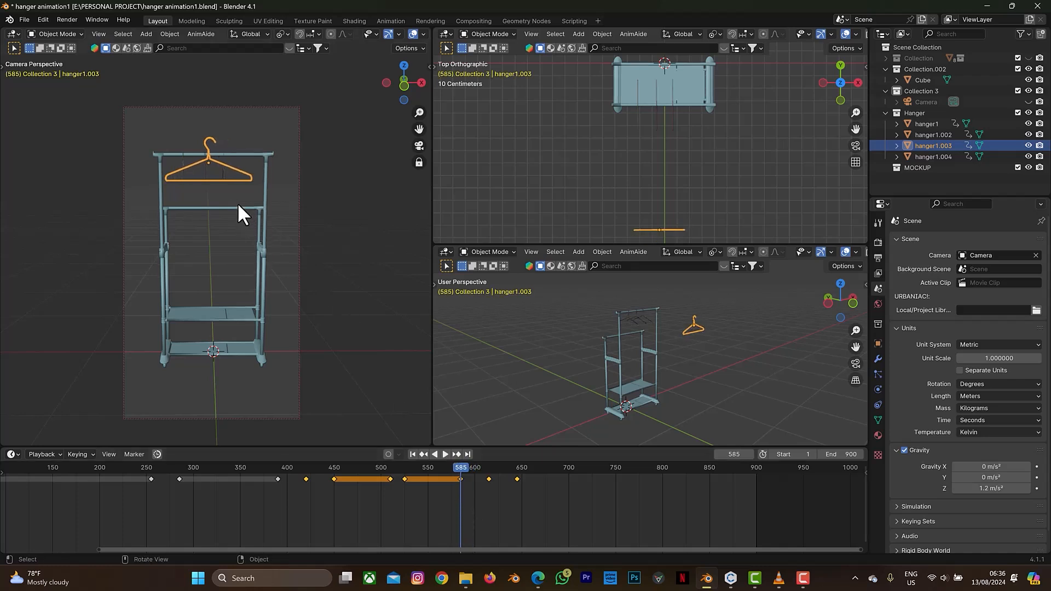
left_click(182, 160)
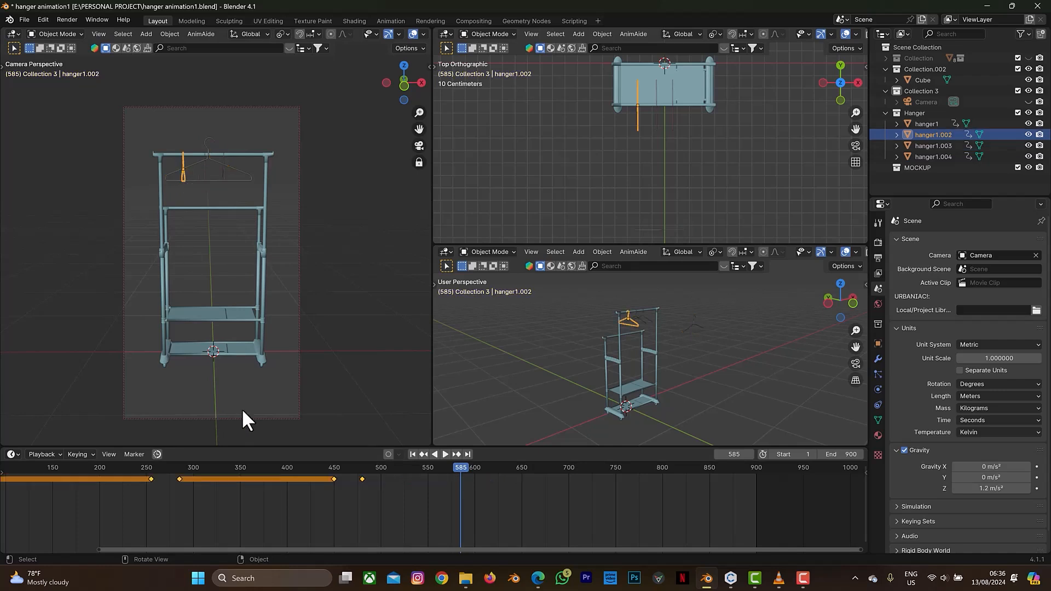
left_click(220, 163)
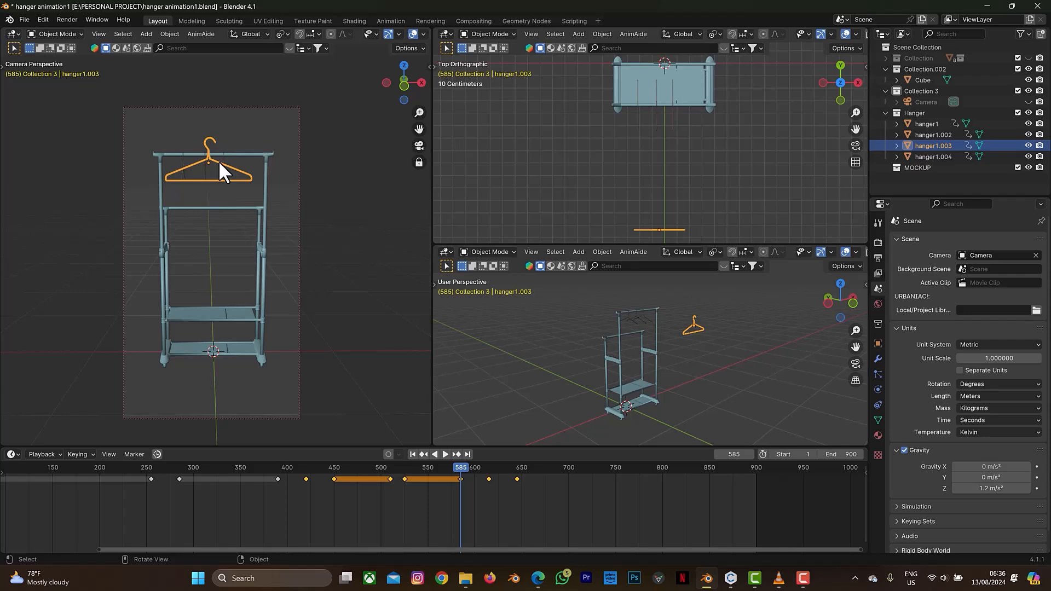
left_click(181, 162)
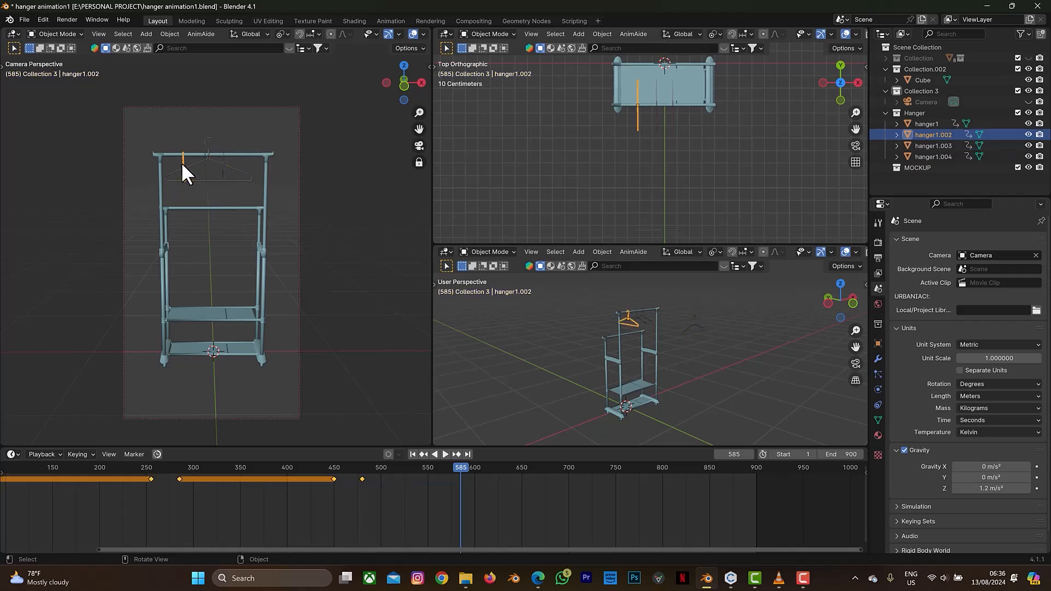
right_click(483, 480)
key("i")
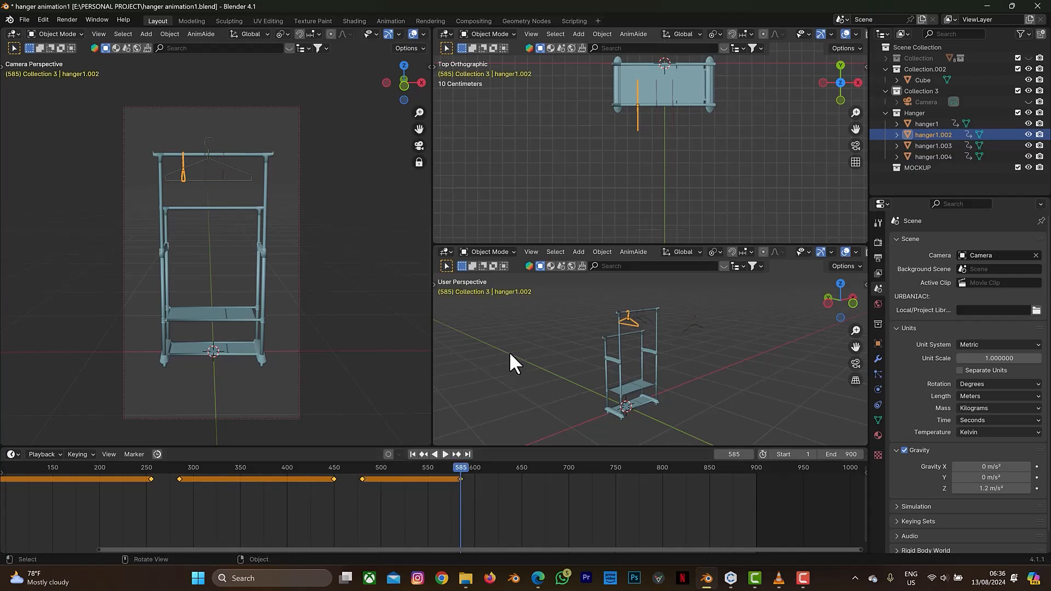
Examine hanger1.003's turn back toward the rack between frames 585 and 615, and the start of its motion around frame 420
left_click(215, 160)
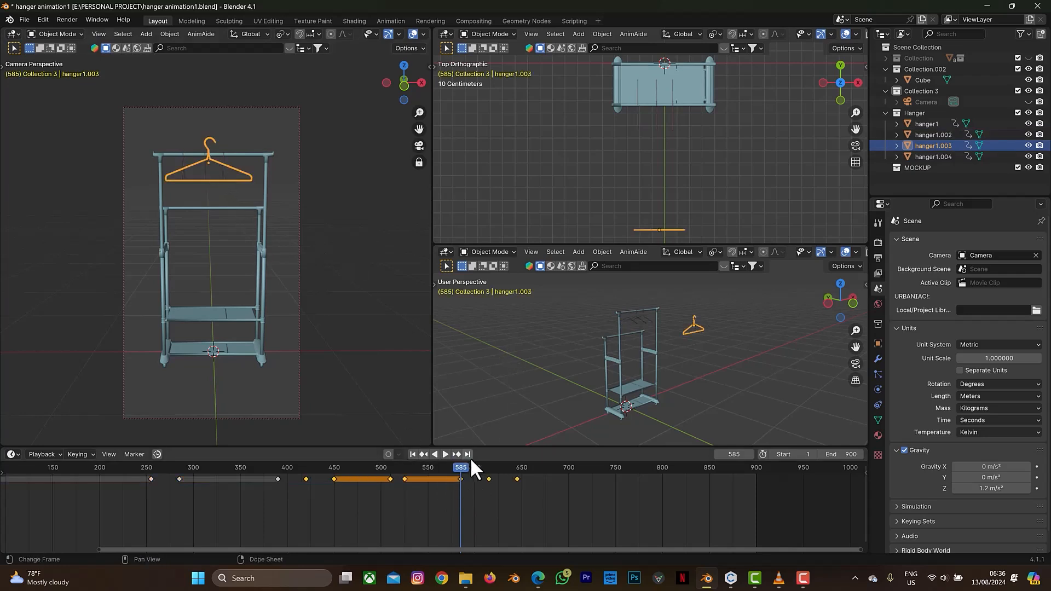
key("space")
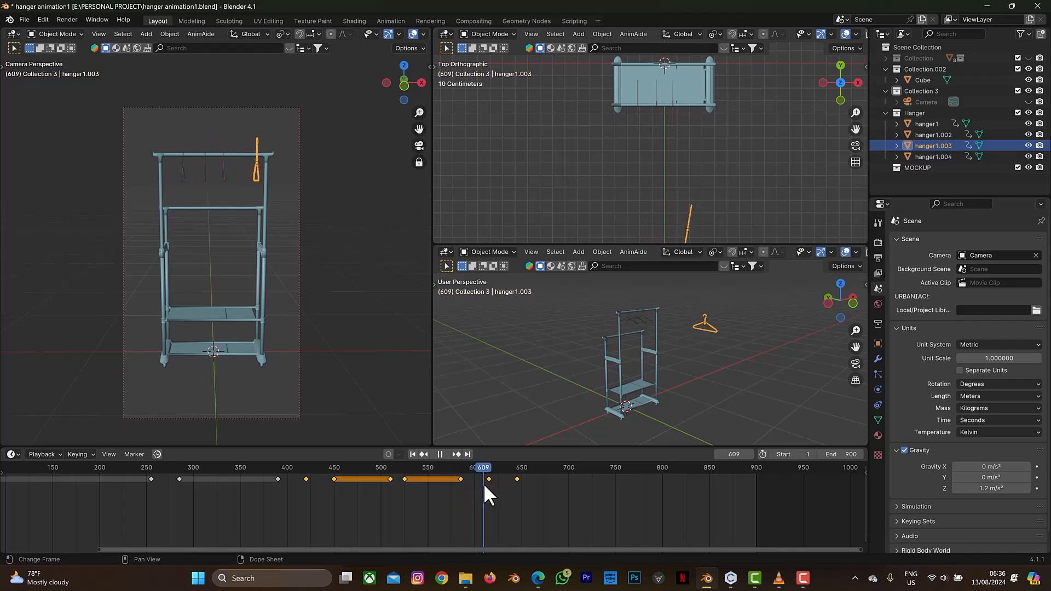
left_click_drag(487, 490, 488, 497)
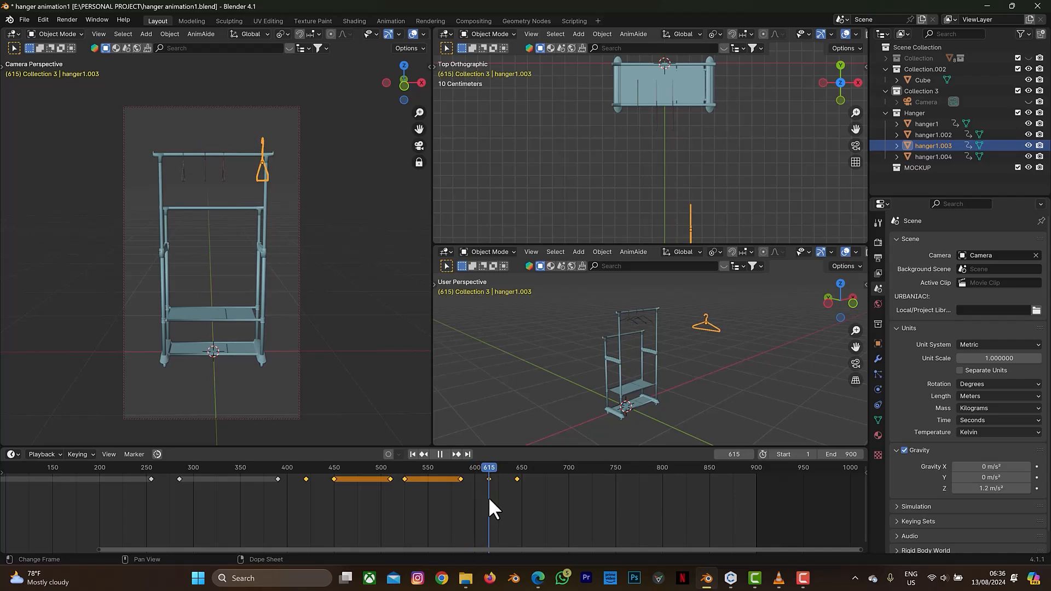
left_click_drag(488, 497, 314, 506)
left_click(313, 485)
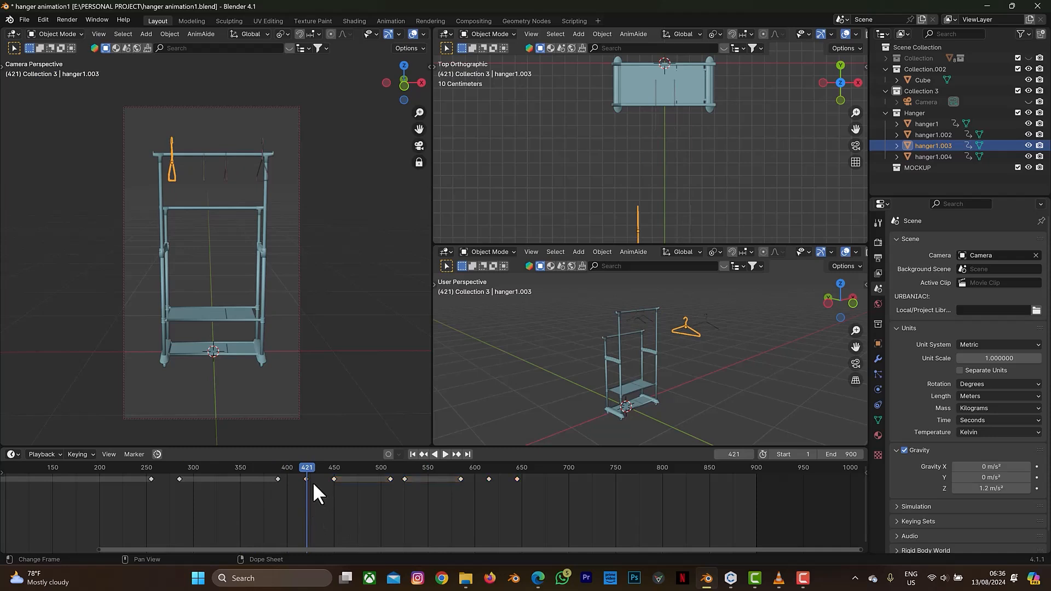
mouse_move(307, 467)
left_mouse_down()
mouse_move(277, 484)
mouse_move(300, 483)
left_mouse_up()
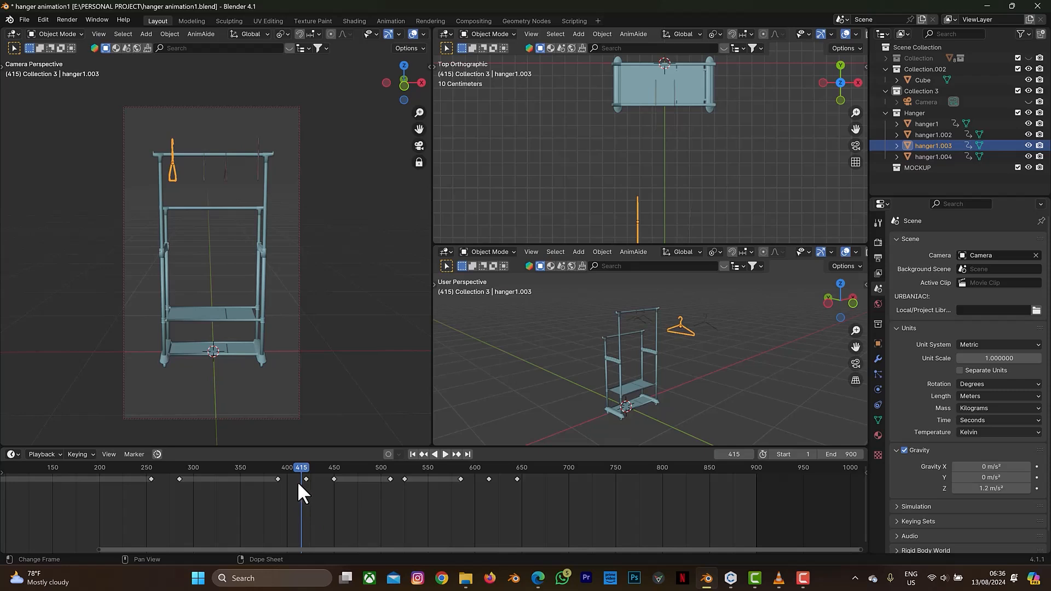
mouse_move(300, 473)
left_mouse_down()
mouse_move(279, 481)
mouse_move(307, 475)
left_mouse_up()
Copy hanger1.003's keyframes from frame 420 to 645 and paste them onto hanger1.002 starting at frame 615
left_click_drag(393, 478, 527, 472)
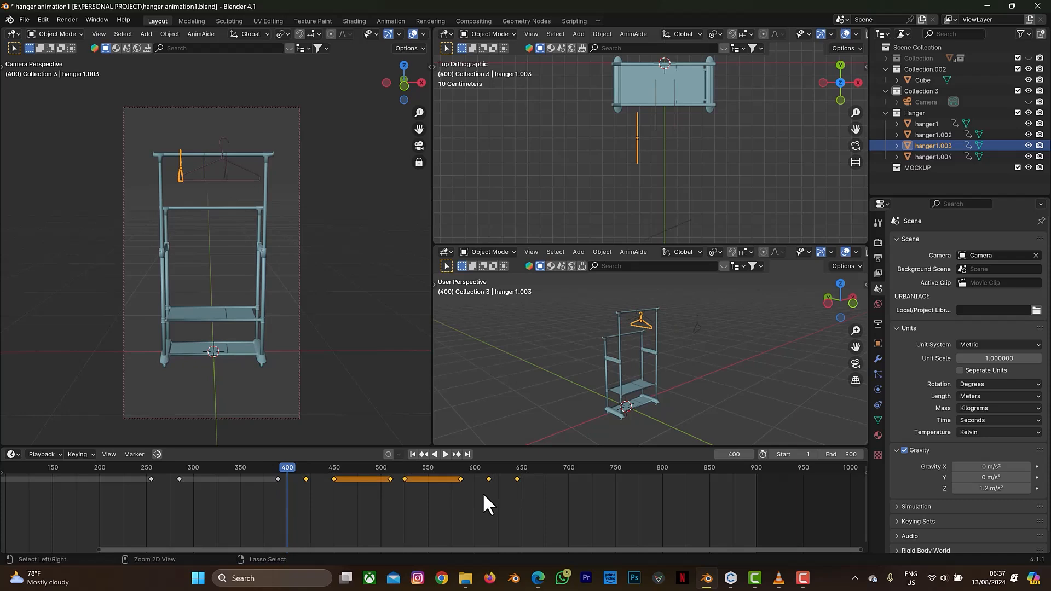
key("space")
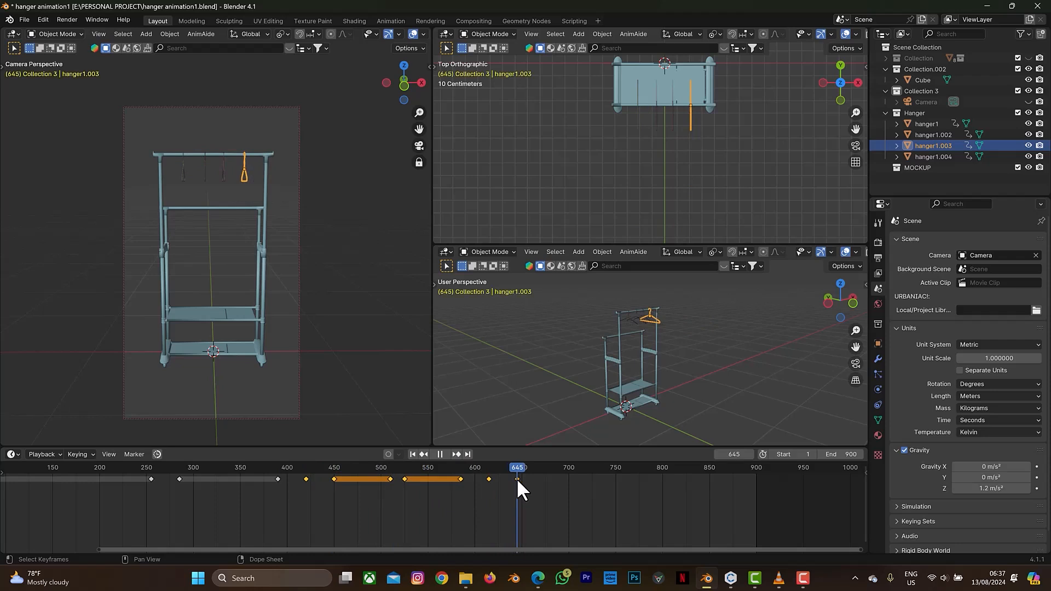
left_click_drag(520, 478, 488, 496)
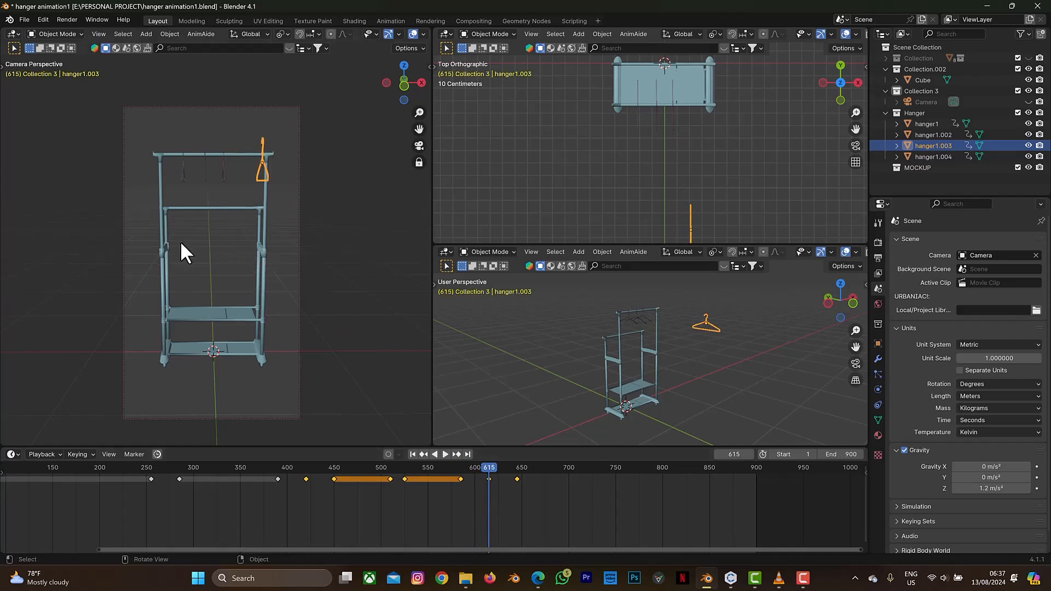
left_click(183, 165)
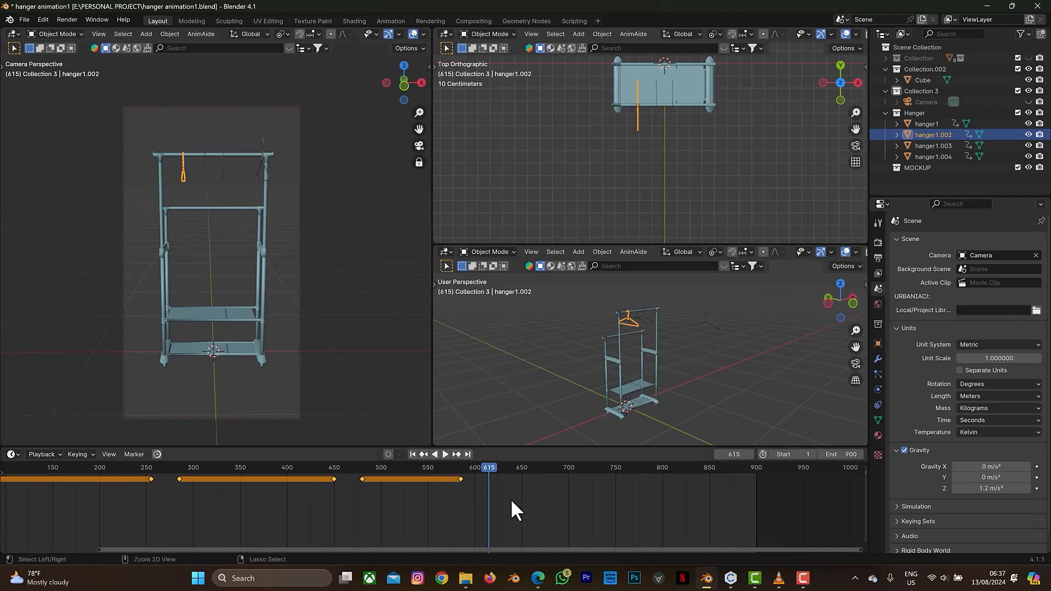
key("ctrl+v")
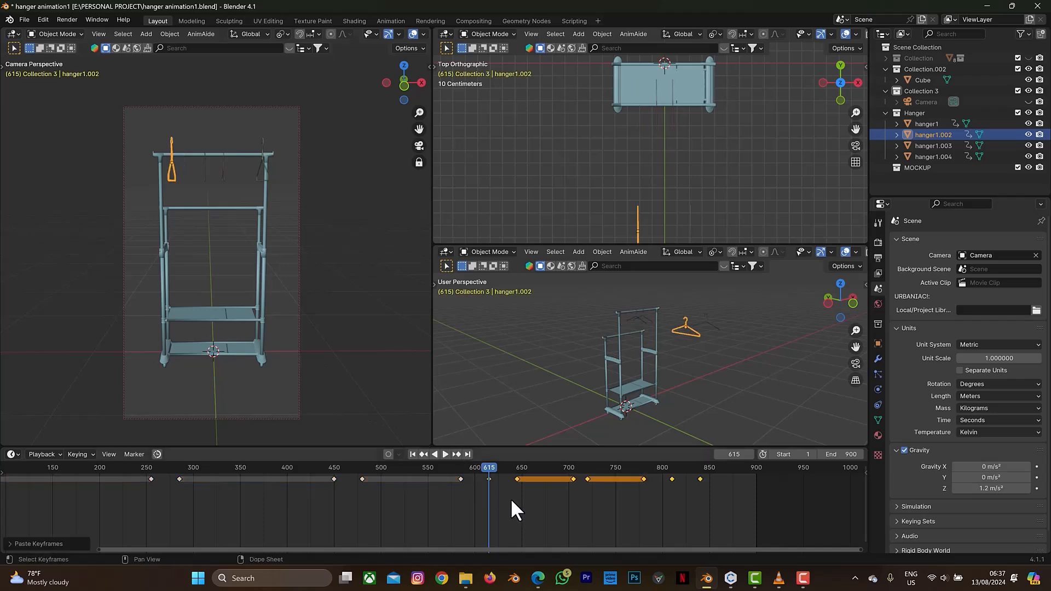
Play back hanger1.002's pasted motion from frame 594 through frame 869
left_click(471, 466)
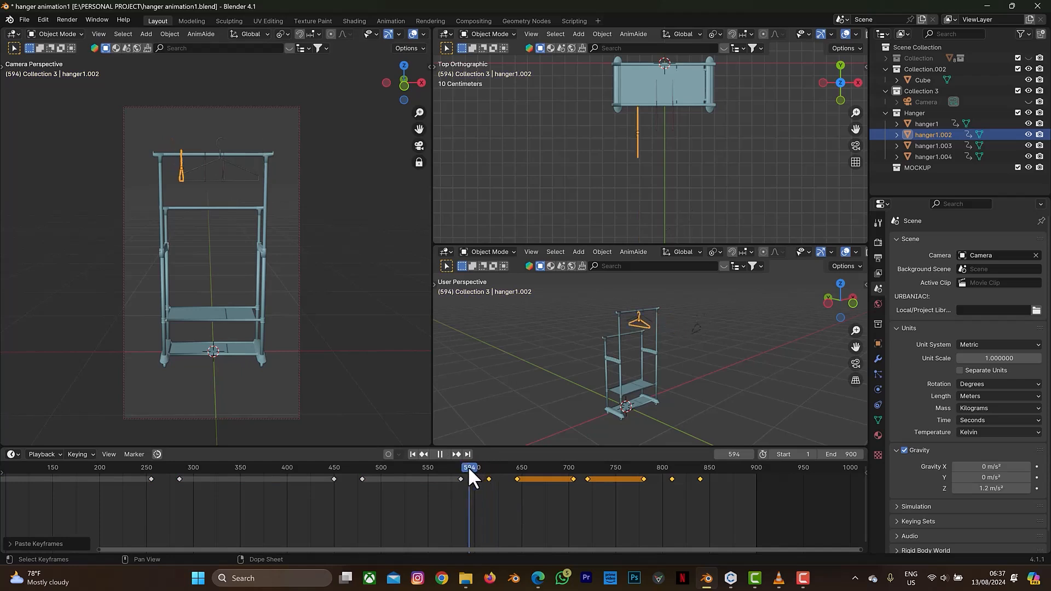
key("space")
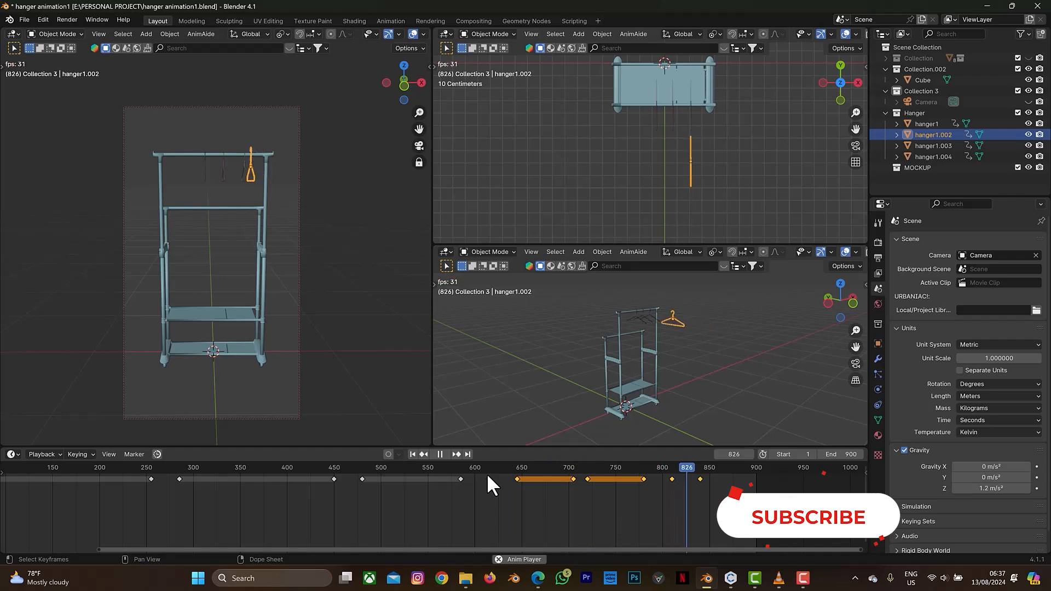
key("space")
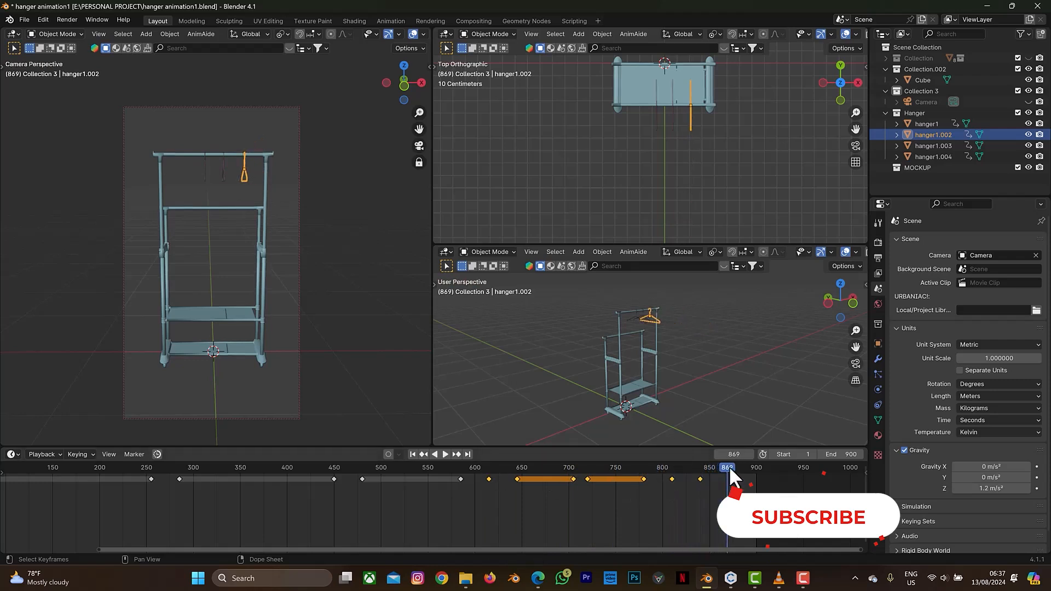
Scrub hanger1.002's motion between frames 645 and 869 to examine its turn toward the camera and return
left_click_drag(729, 466, 525, 484)
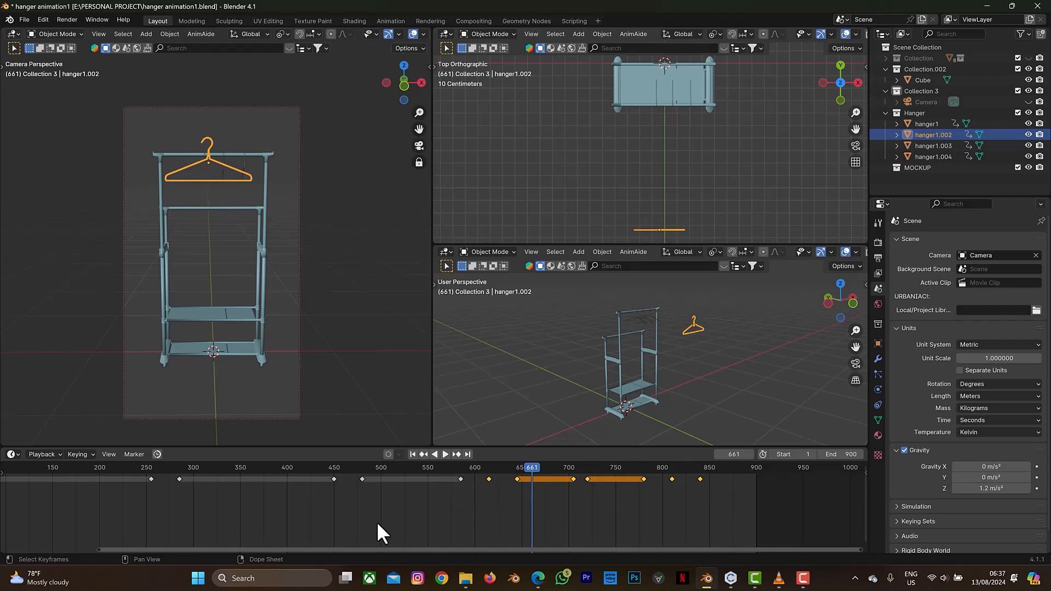
left_click_drag(314, 549, 365, 549)
left_click(310, 244)
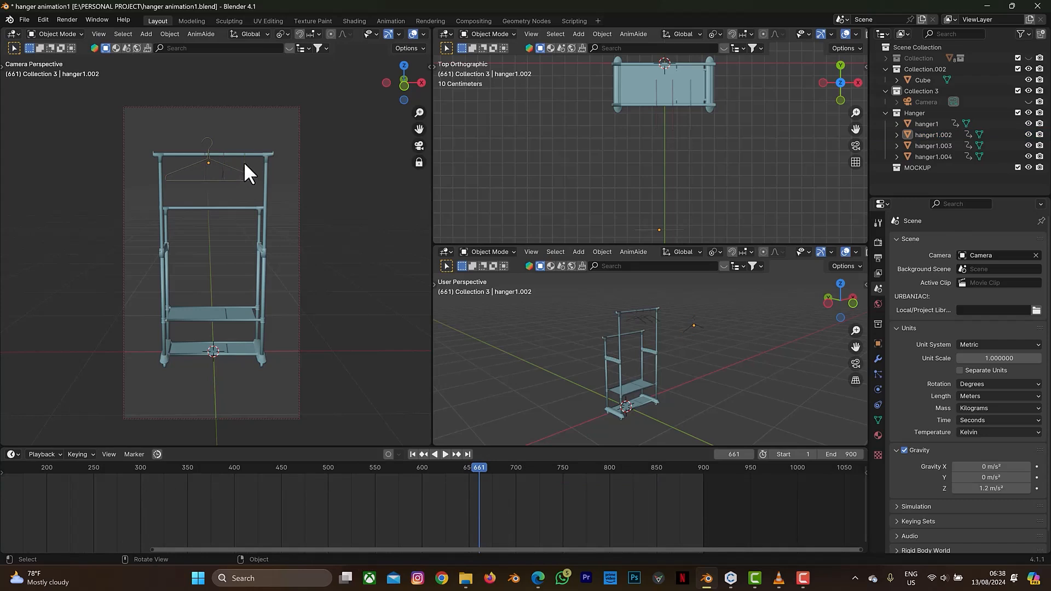
left_click(196, 167)
left_click_drag(482, 472, 602, 493)
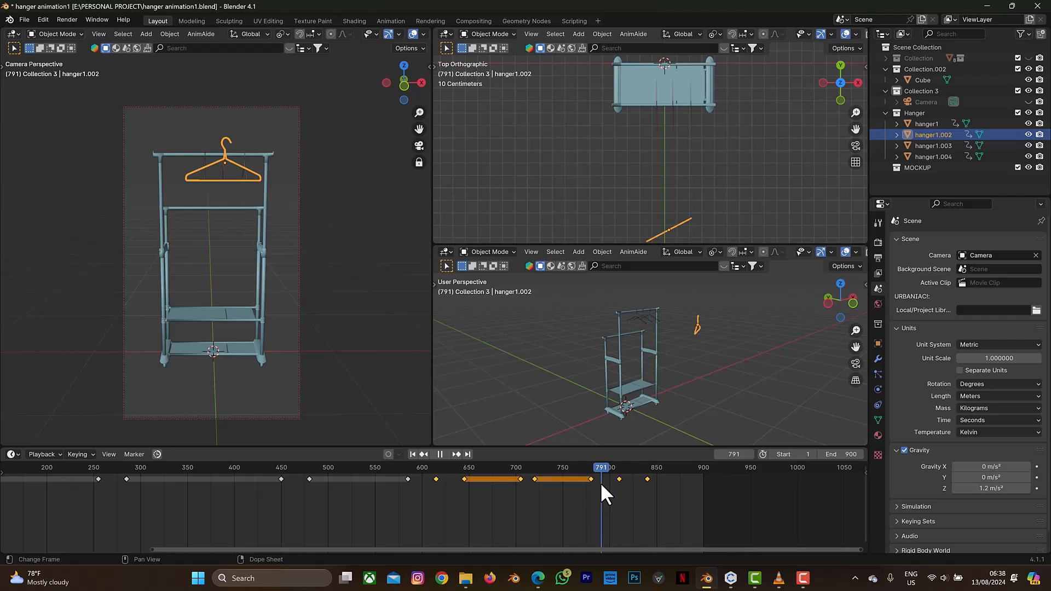
left_click_drag(600, 482, 530, 484)
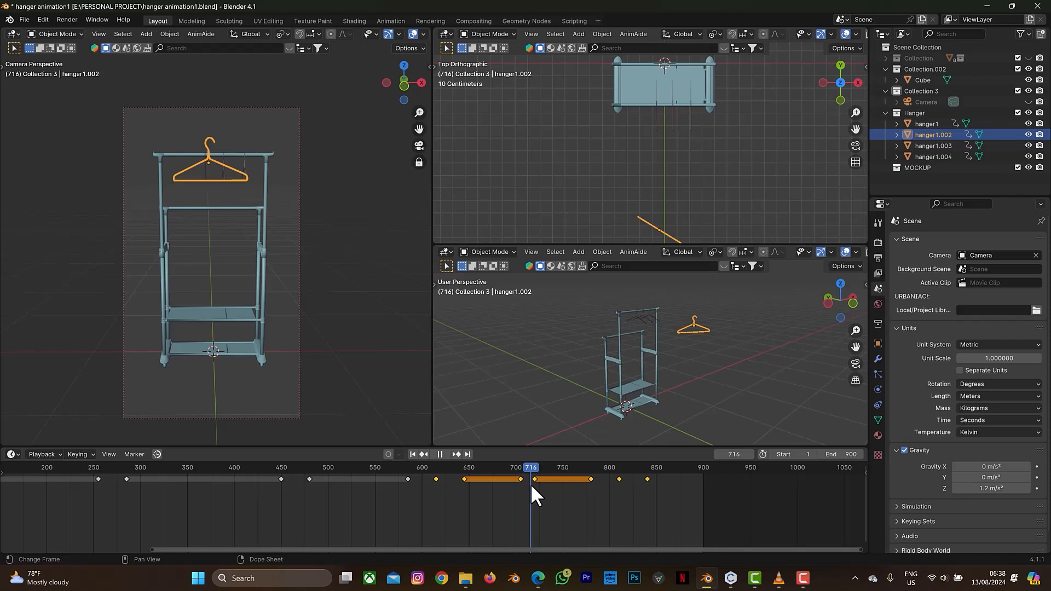
Insert a hold keyframe for hanger1 and hanger1.004 at frame 645
left_click_drag(530, 484, 464, 496)
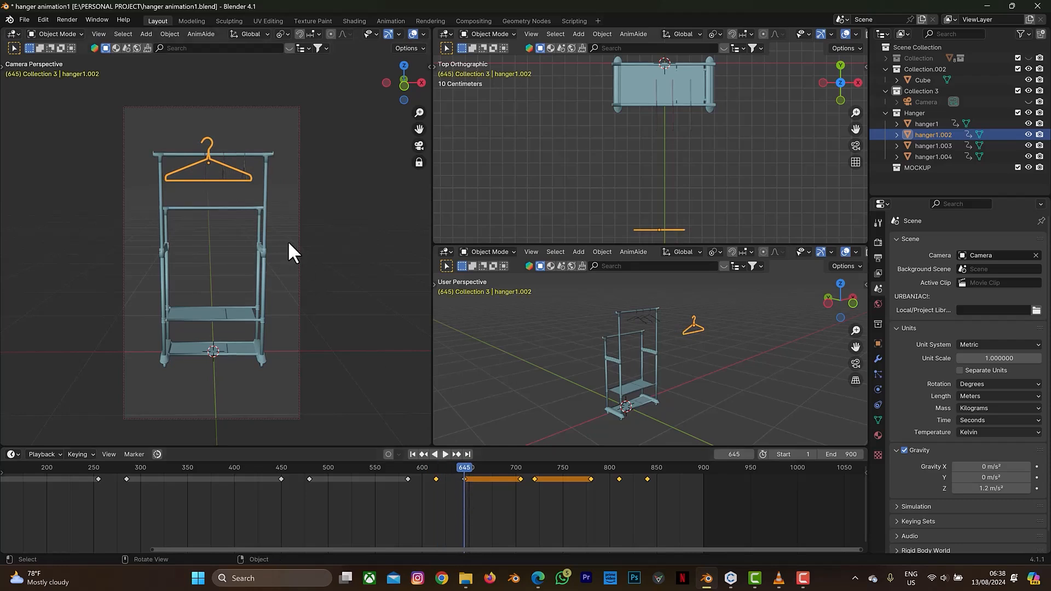
left_click(244, 162)
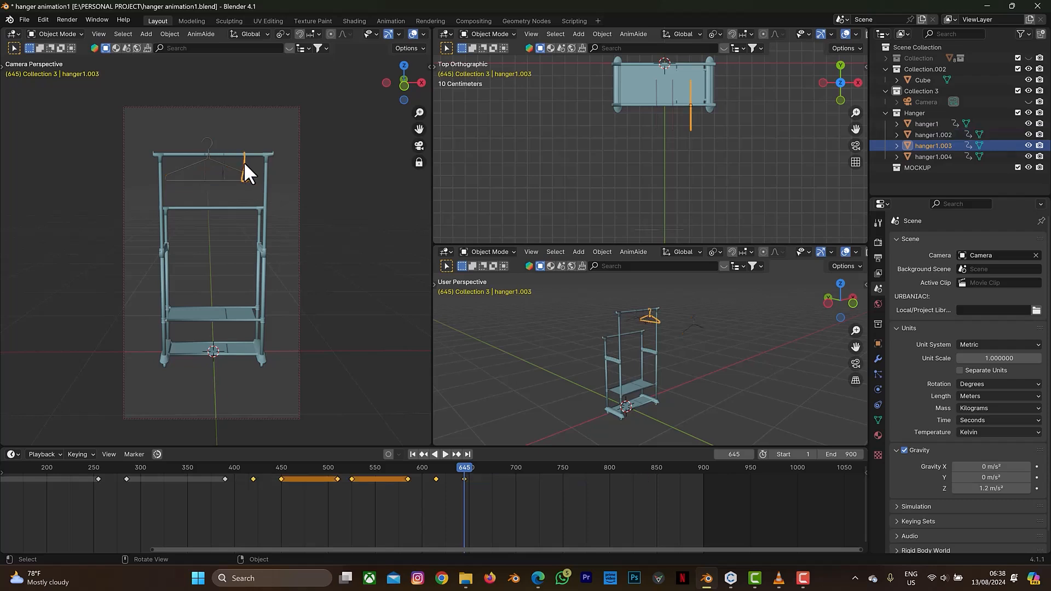
left_click(222, 174)
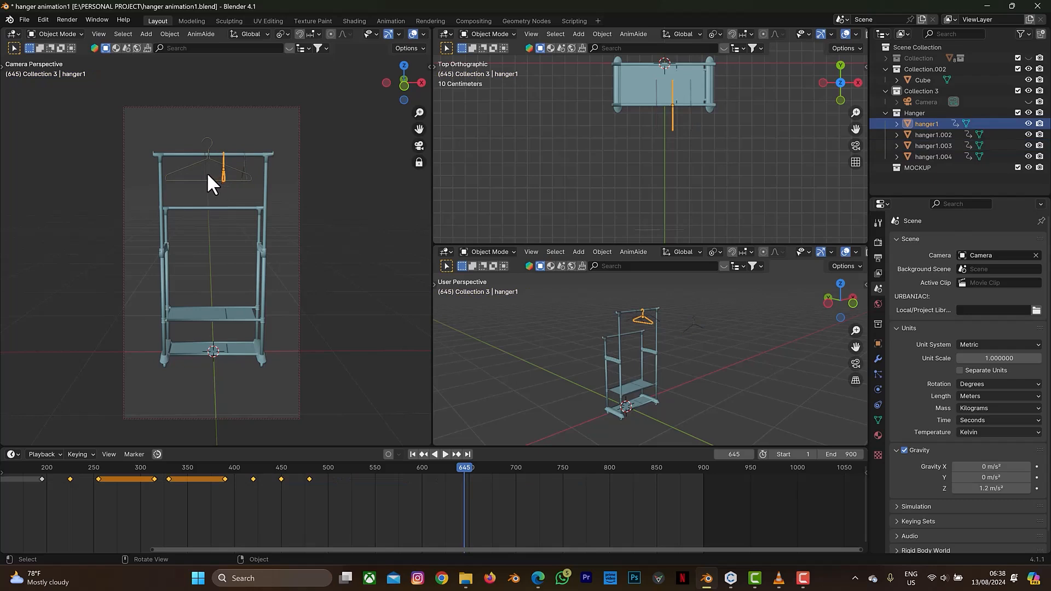
left_click(204, 173, "shift")
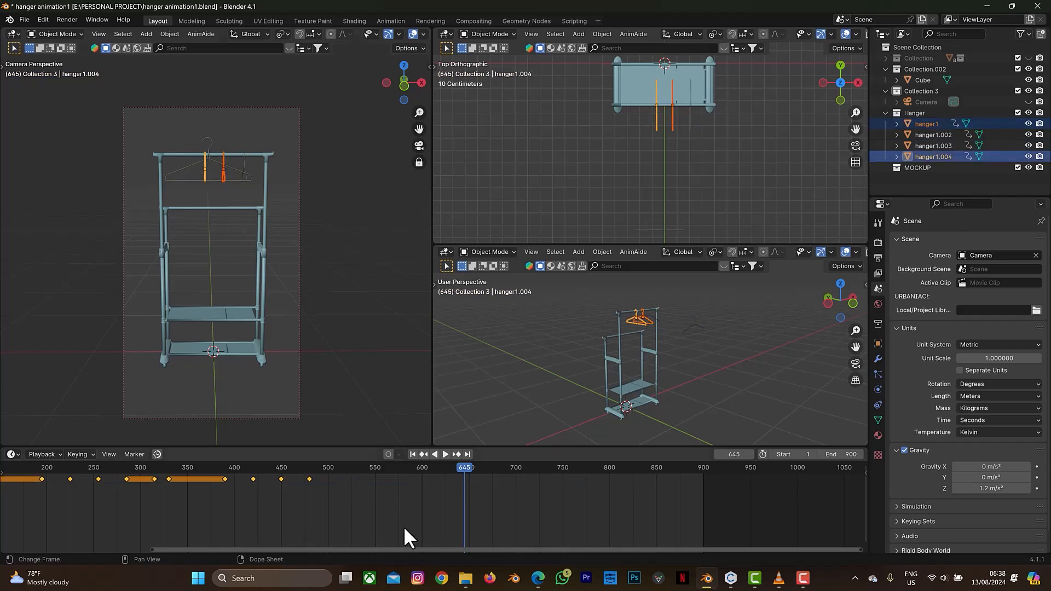
key("i")
left_click(425, 498)
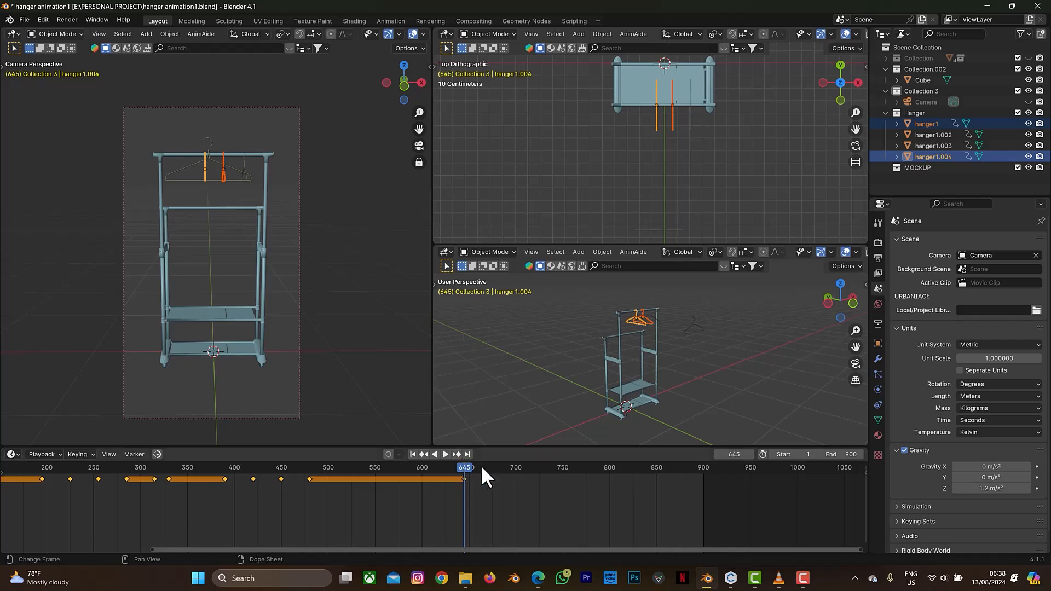
At frame 675, move hanger1, hanger1.003 and hanger1.004 about -0.15 m along X and keyframe their new positions
left_click(728, 454)
type("675")
key("Return")
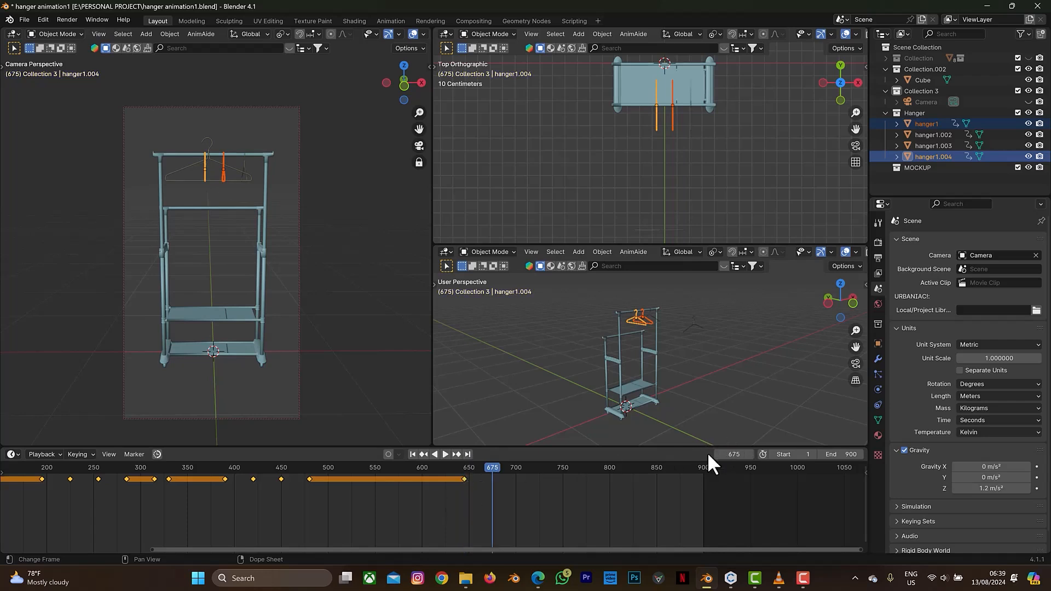
left_click(243, 163, "shift")
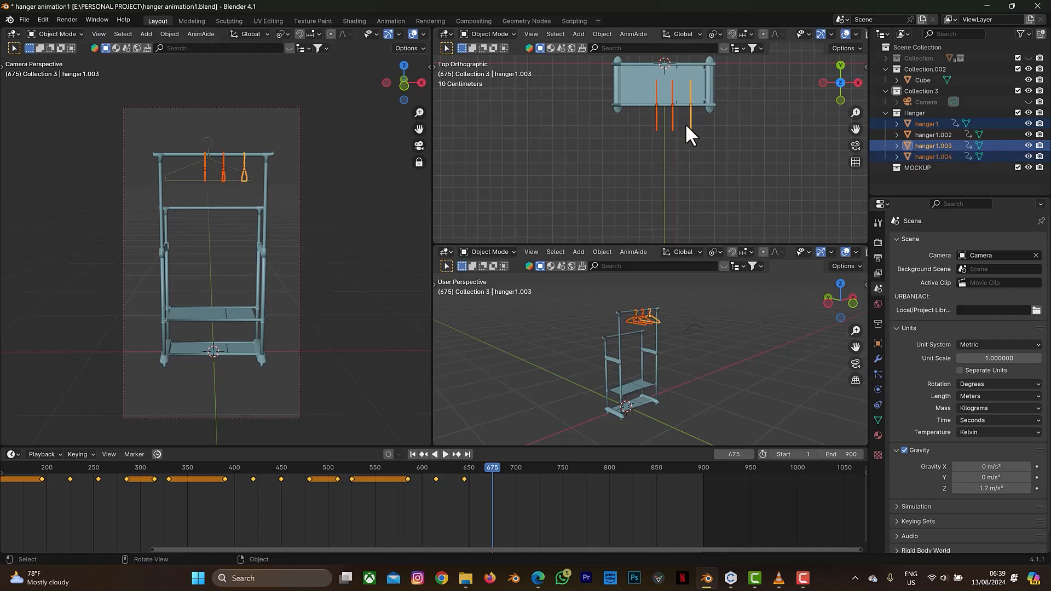
key("g")
key("x")
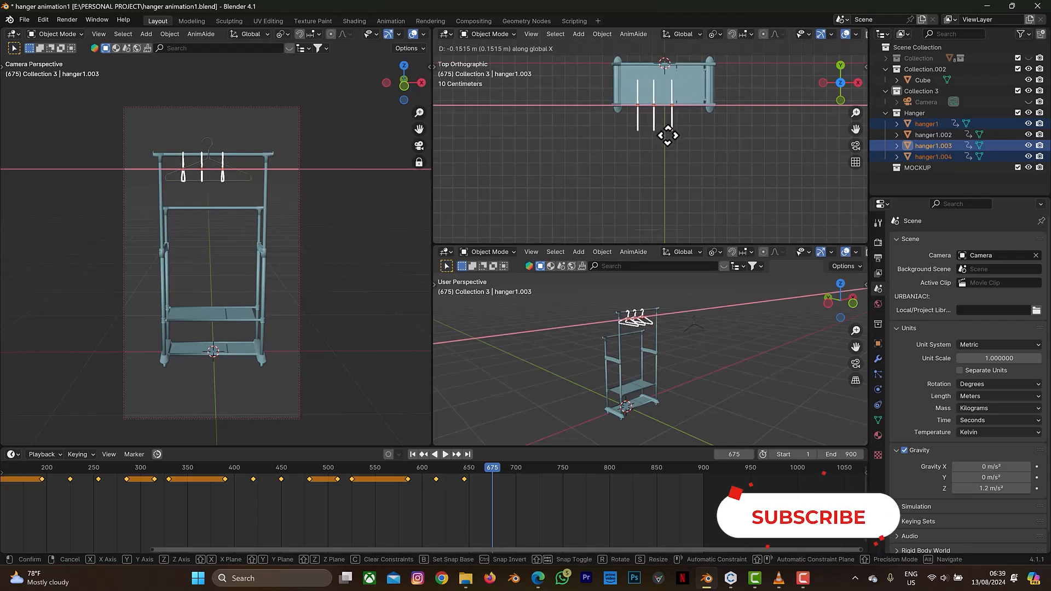
left_click(667, 135)
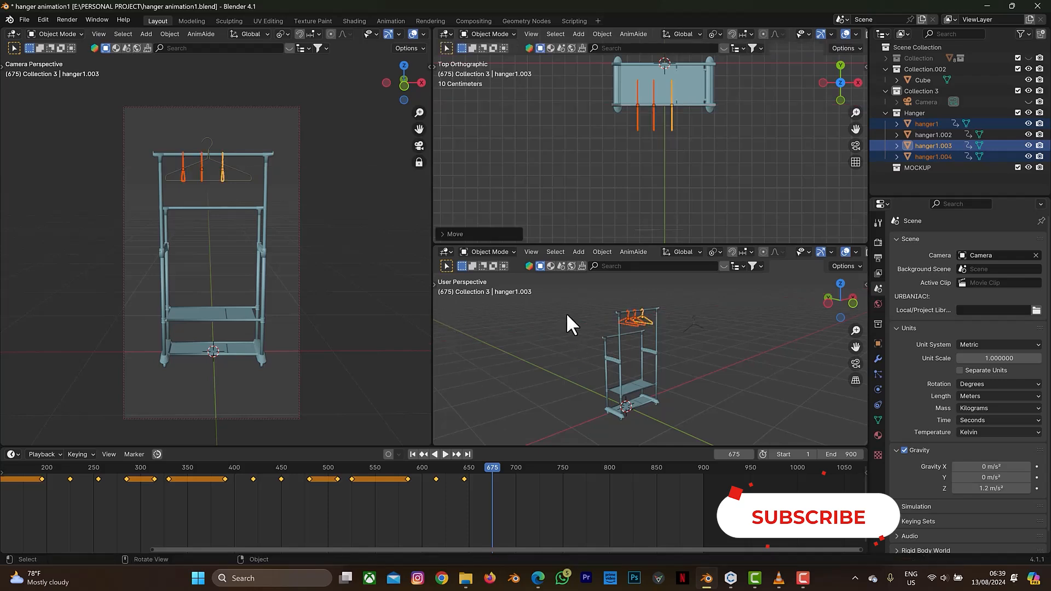
key("i")
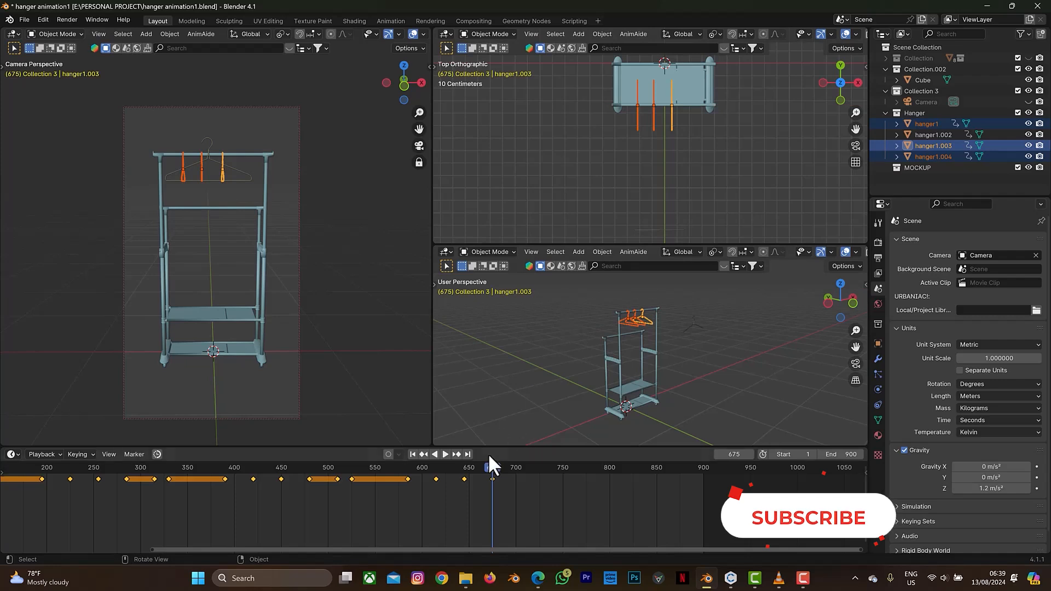
Play back the hanger animation from frame 675 to 881, and again from frame 1 to 515
key("space")
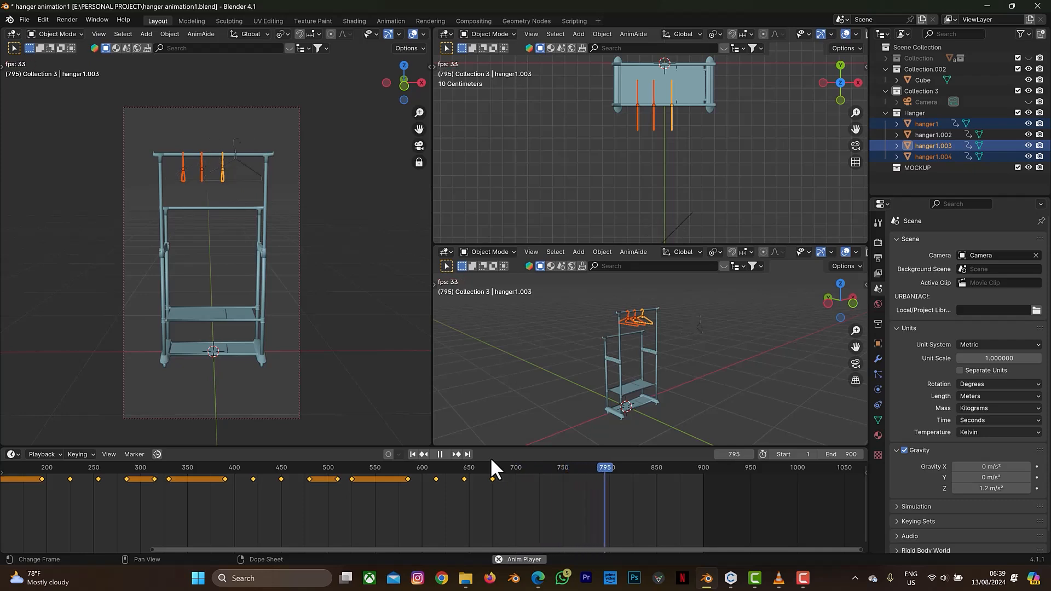
key("space")
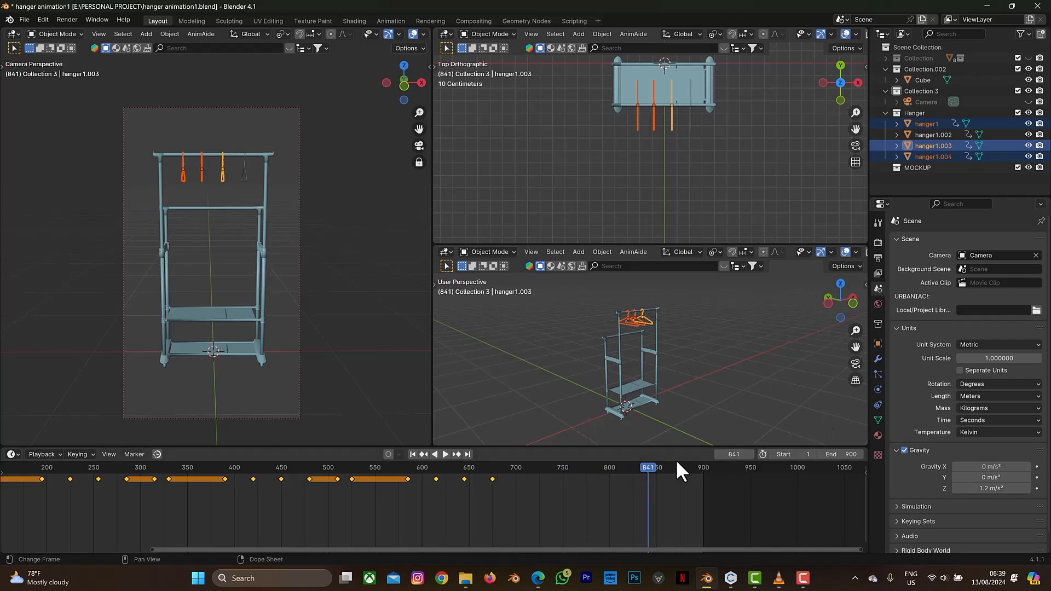
key("space")
key("space")
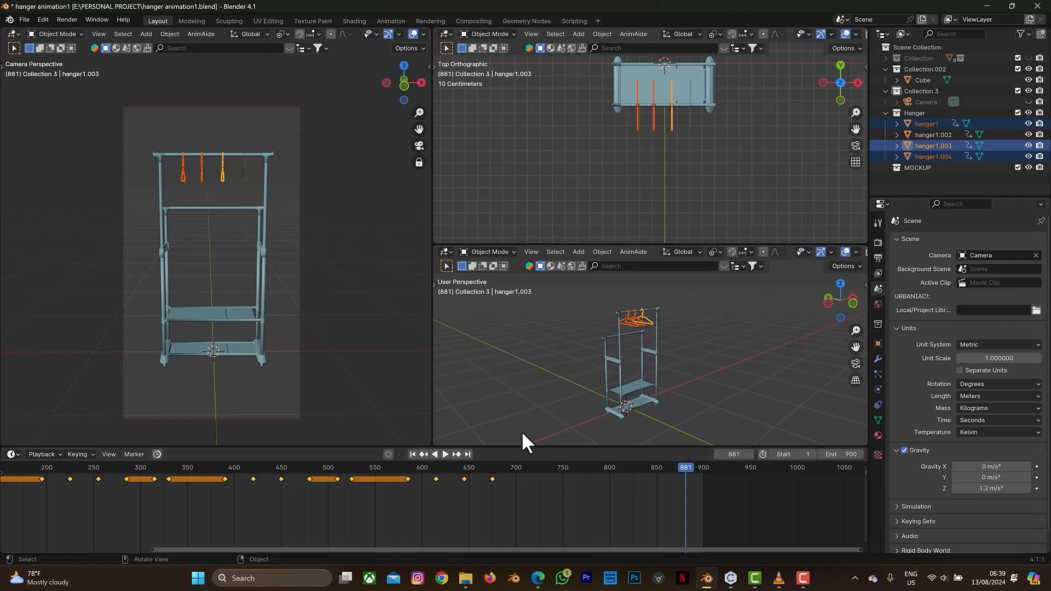
left_click(413, 455)
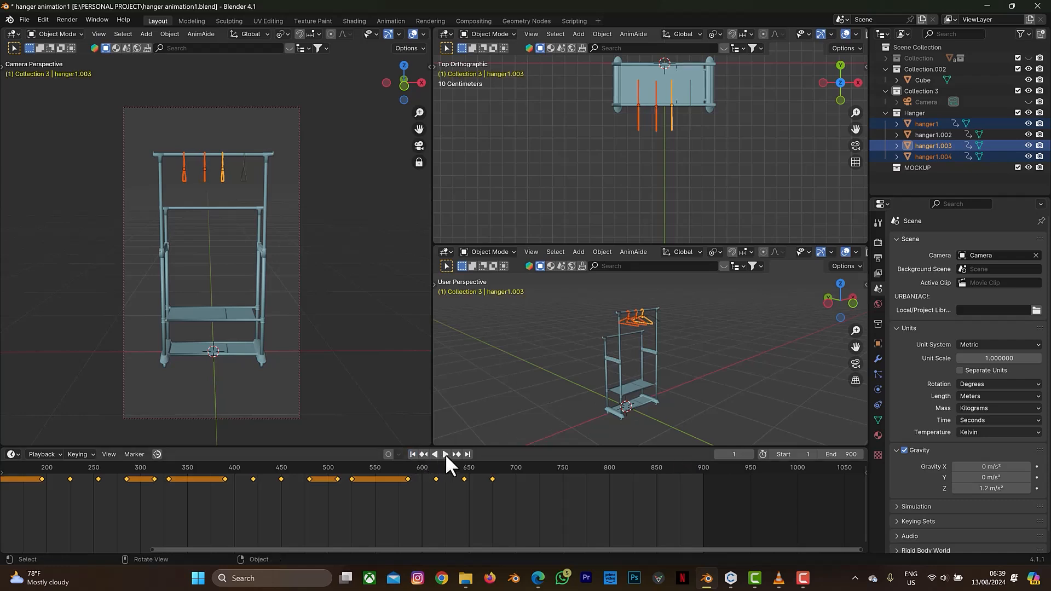
left_click(445, 454)
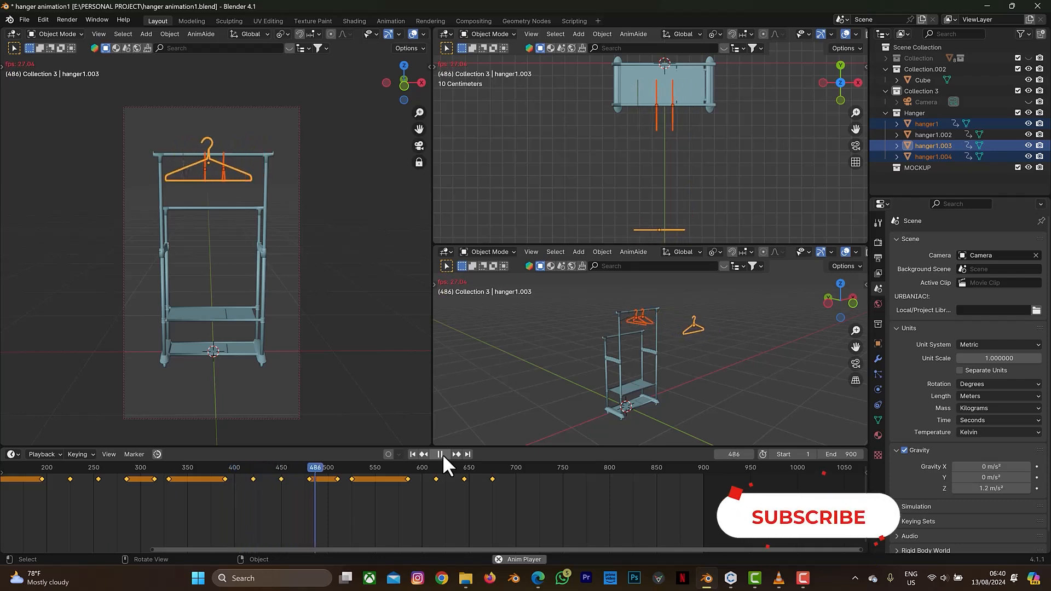
left_click(441, 455)
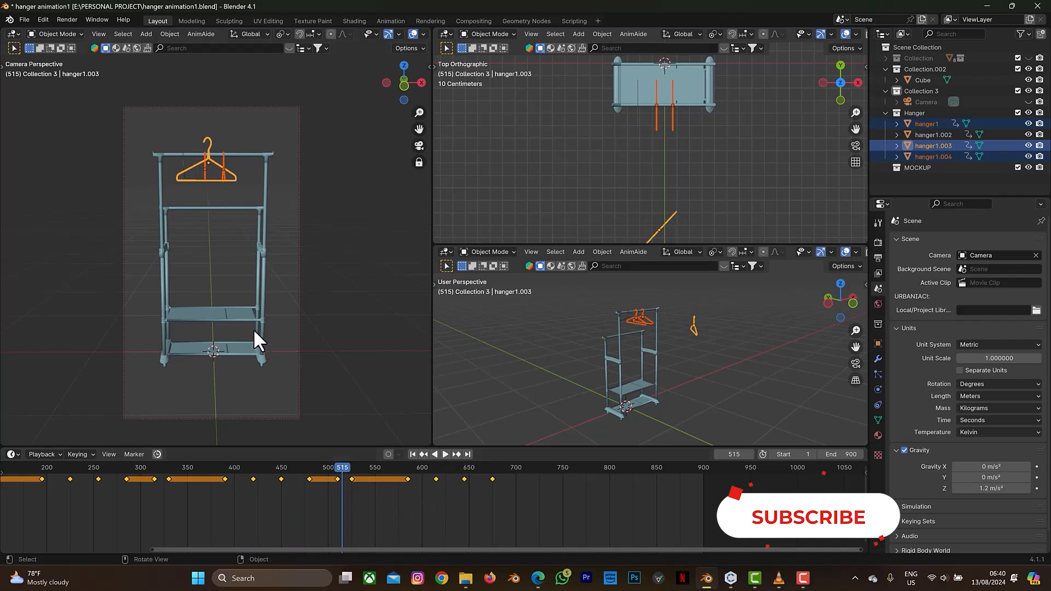
Set all of hanger1.004's keyframes to Linear interpolation
left_click(505, 525)
left_click_drag(151, 549, 0, 548)
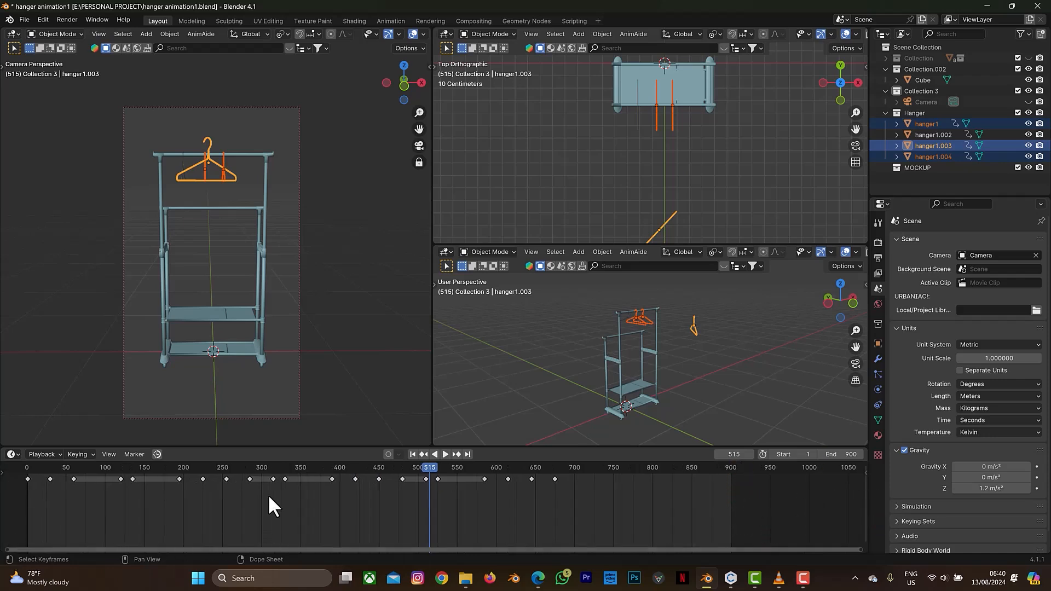
key("a")
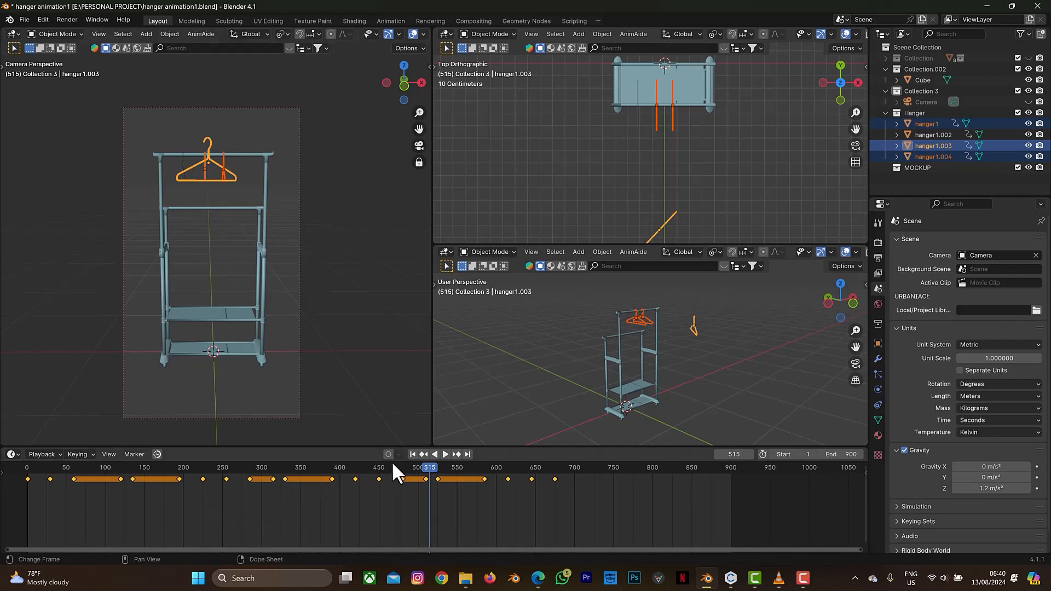
left_click(413, 454)
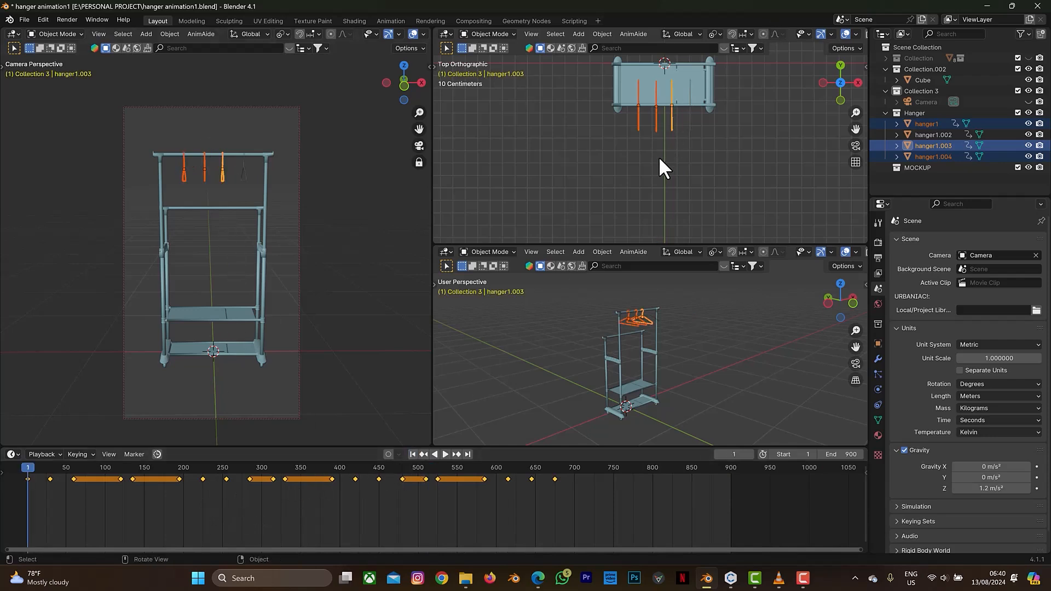
left_click(638, 118)
left_click(640, 119)
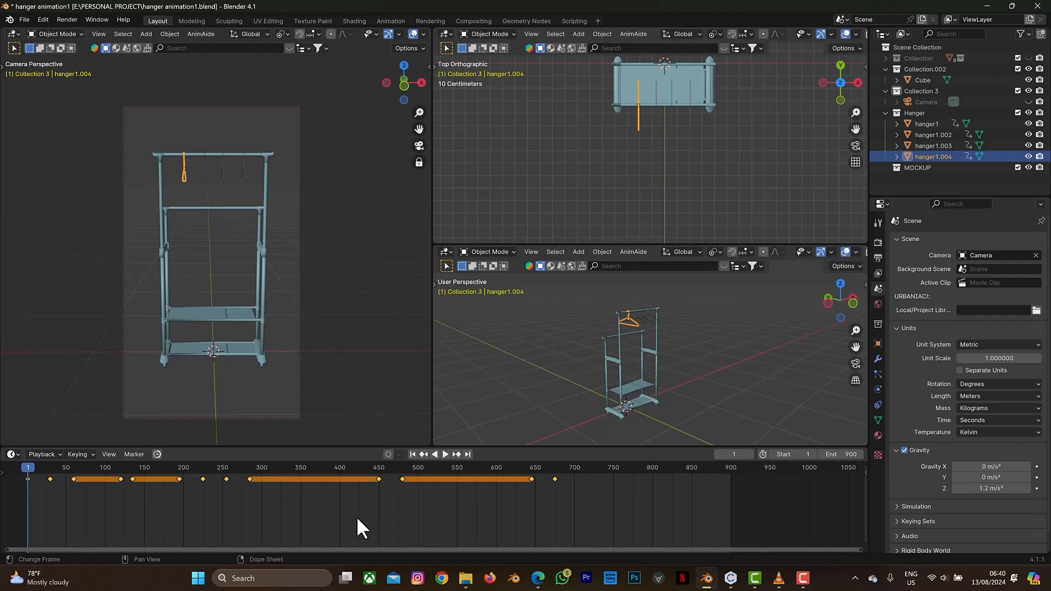
key("t")
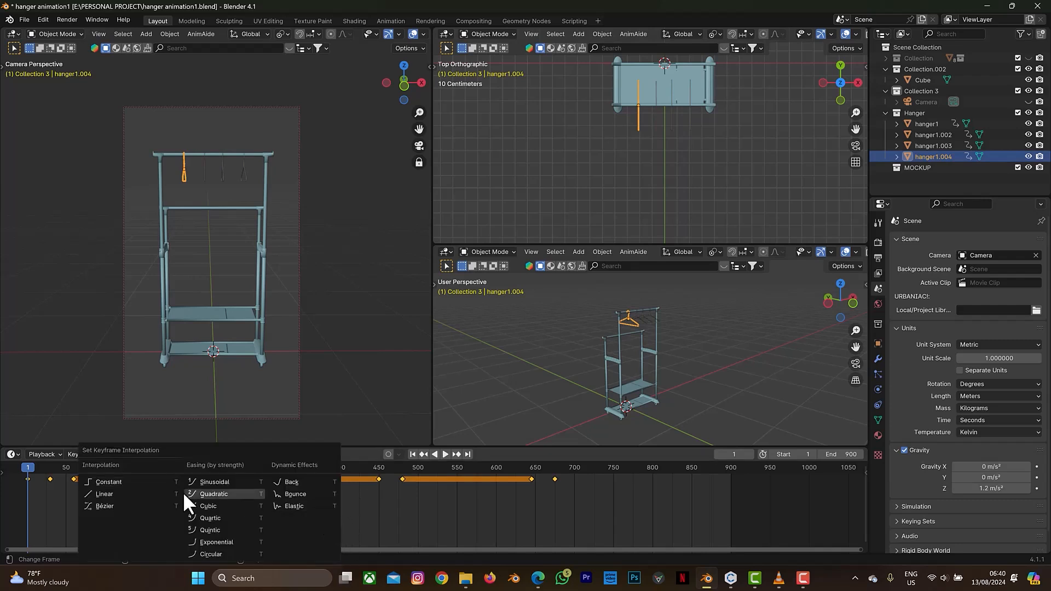
left_click(135, 494)
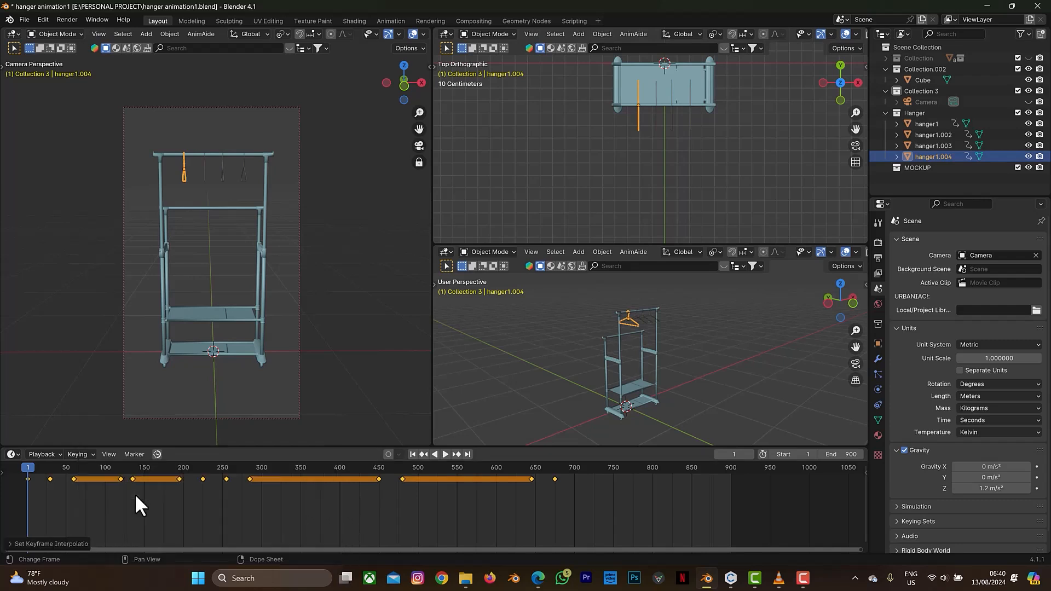
Set all keyframes of hanger1 and hanger1.003 to Linear interpolation
left_click(205, 166)
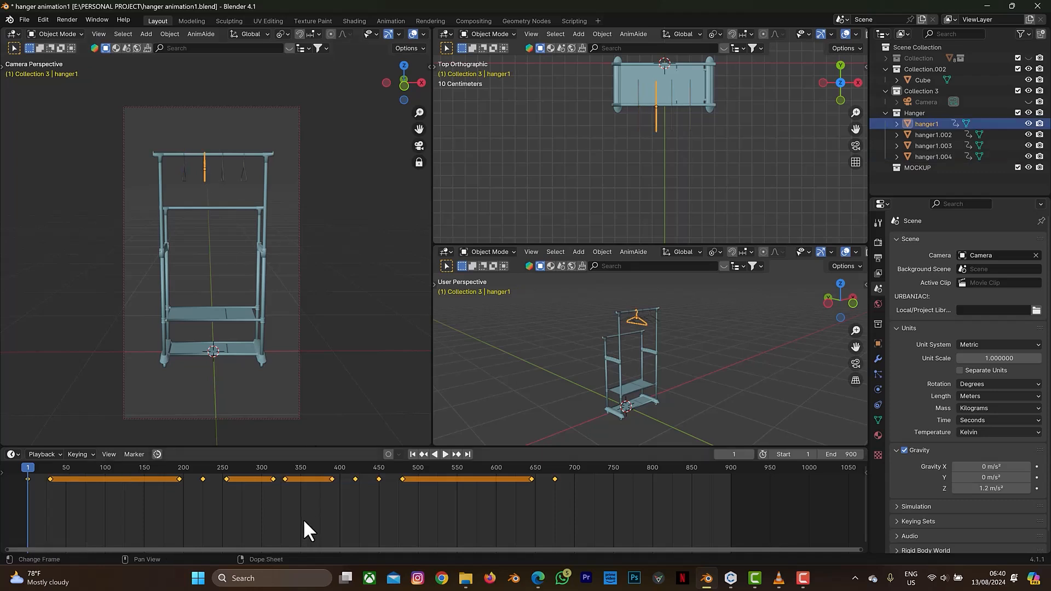
key("t")
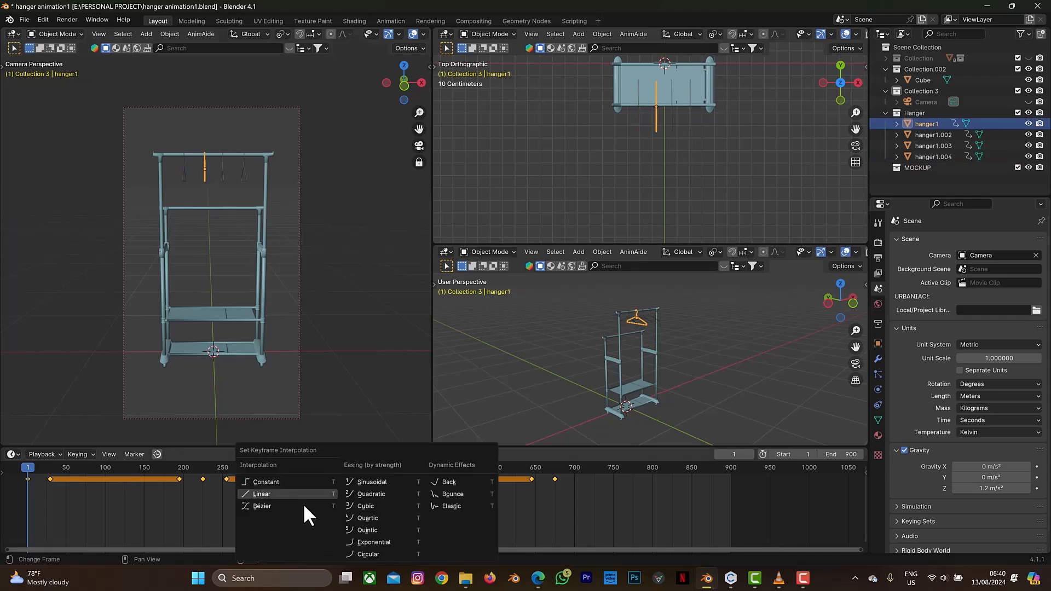
left_click(302, 492)
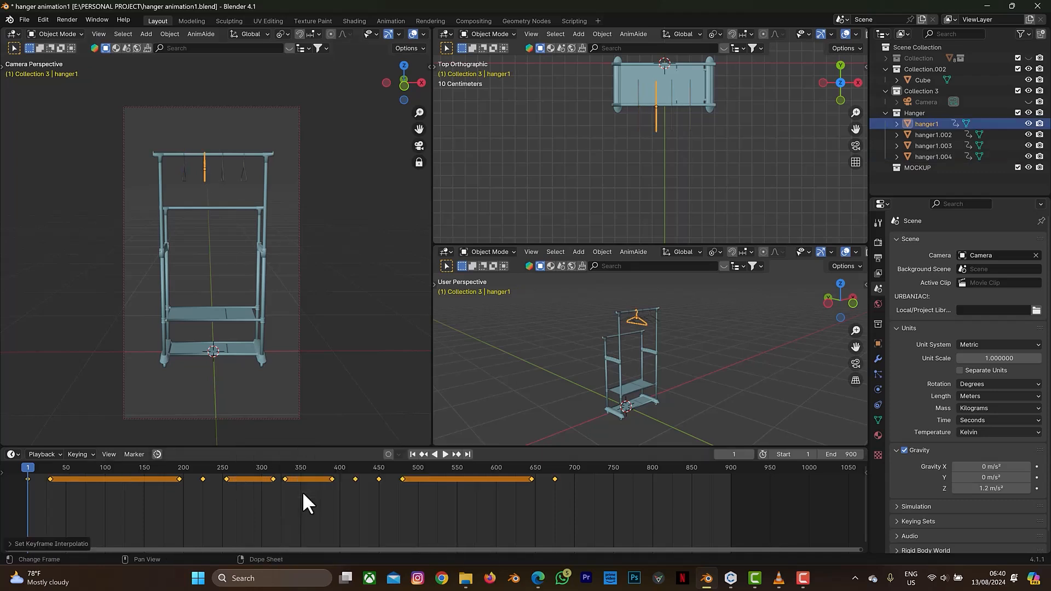
left_click(222, 168)
key("t")
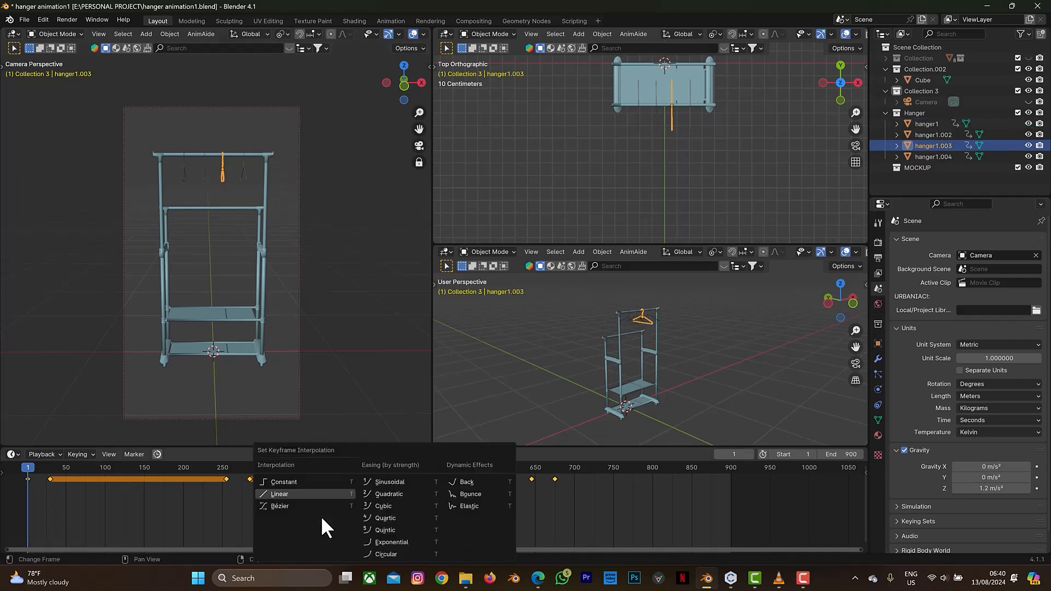
left_click(313, 490)
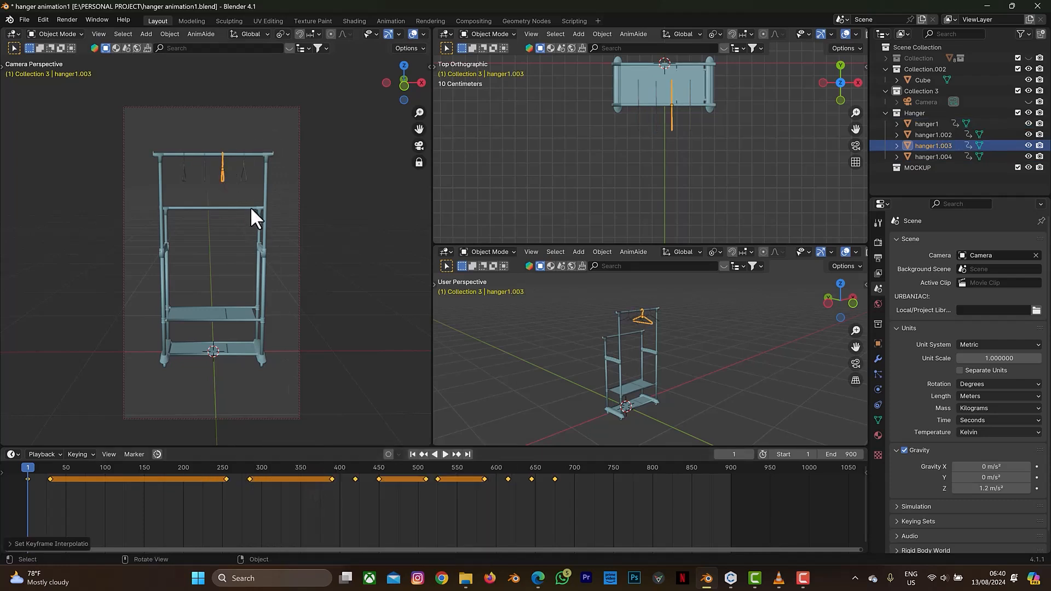
Select all of hanger1.002's keyframes and set their interpolation to Linear
left_click(241, 169)
key("a")
key("t")
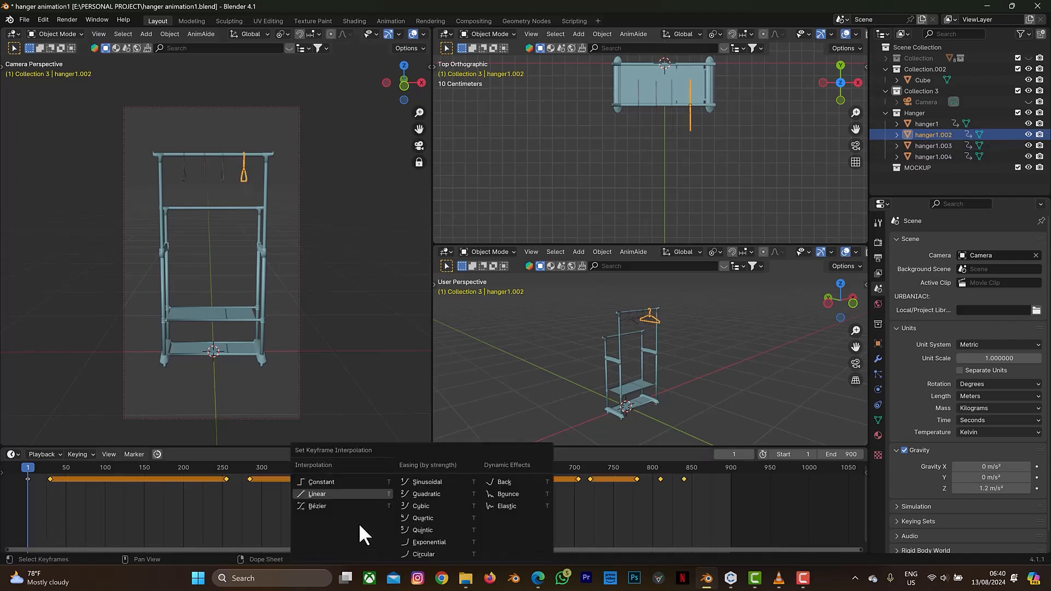
left_click(359, 493)
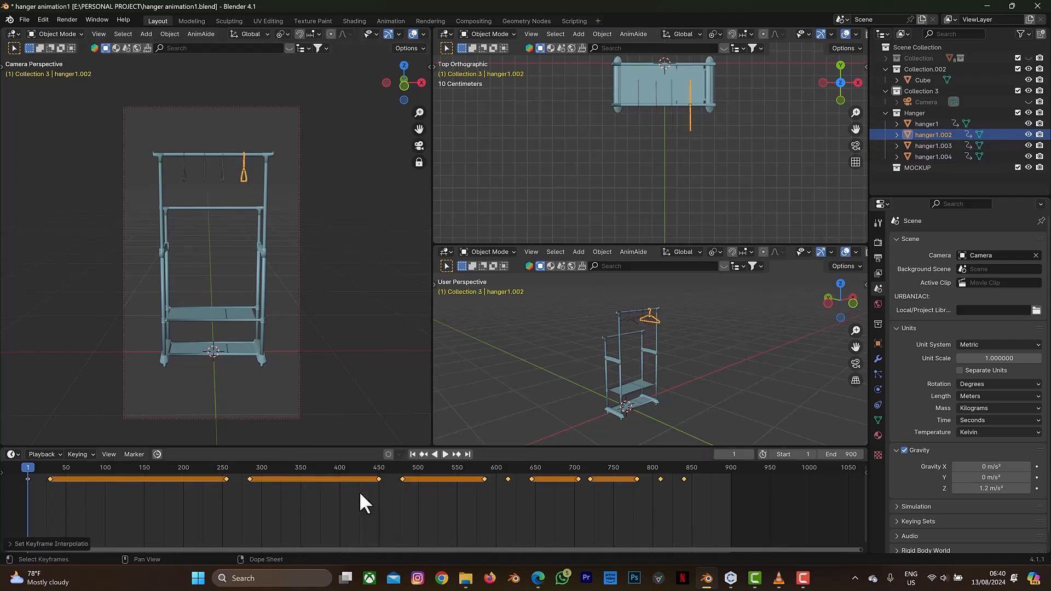
Set up an Alembic export of only the selected hanger1 object, and close the export window without exporting
left_click(412, 454)
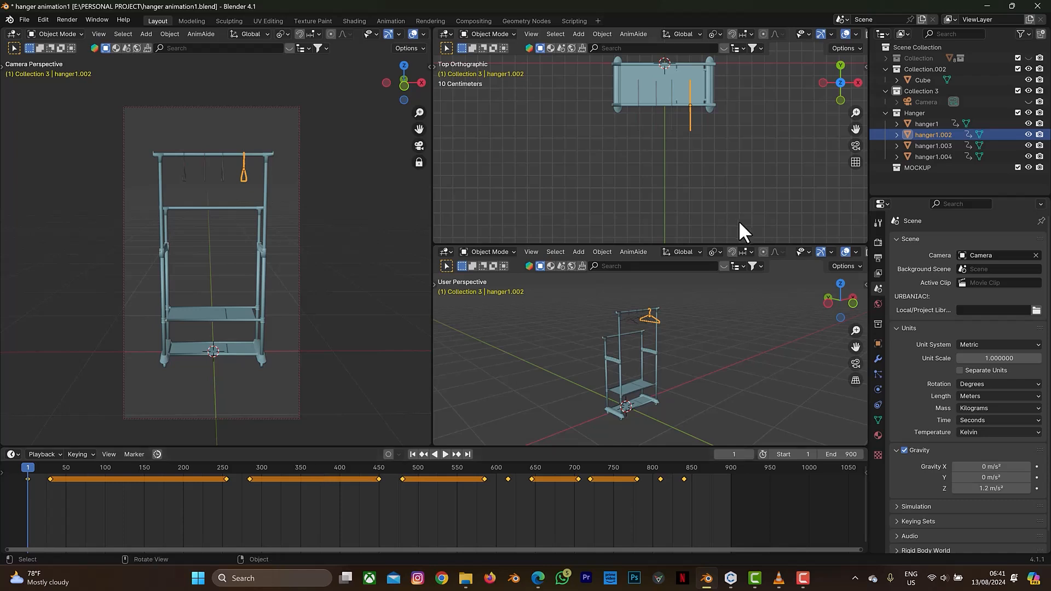
left_click(925, 124)
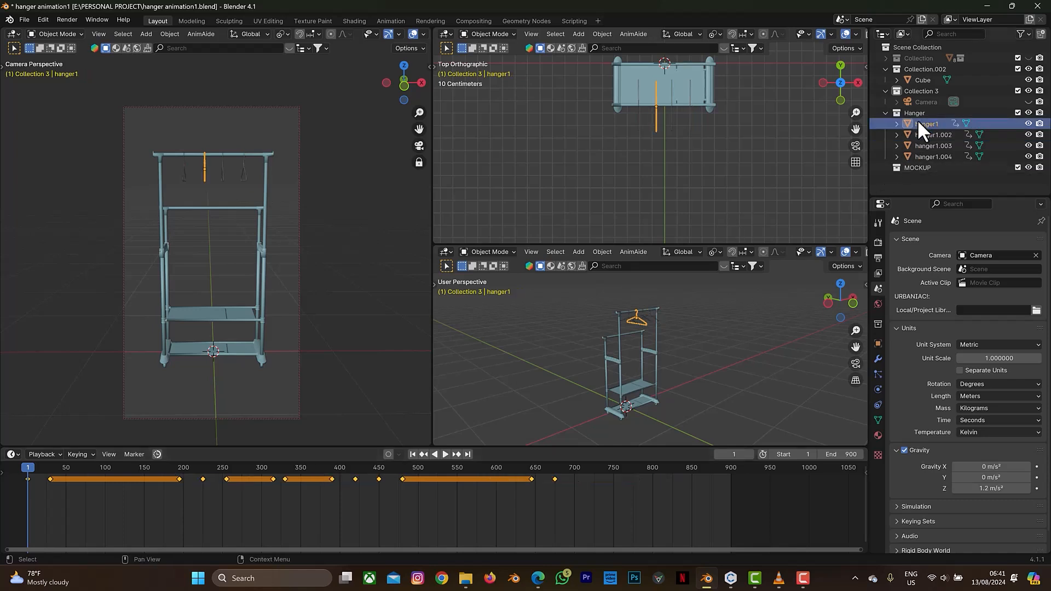
left_click(23, 19)
mouse_move(93, 182)
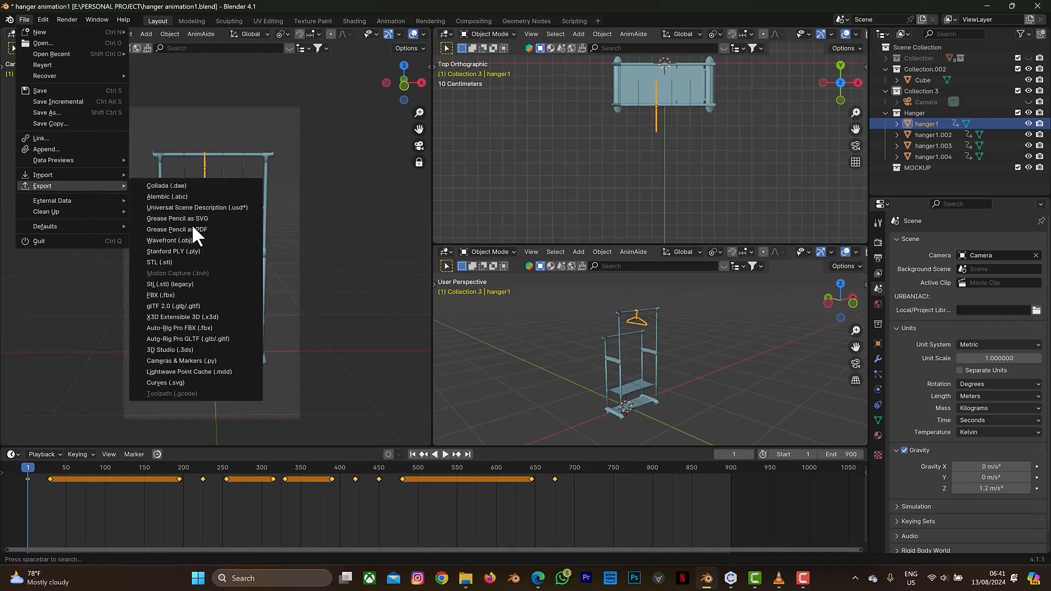
left_click(192, 197)
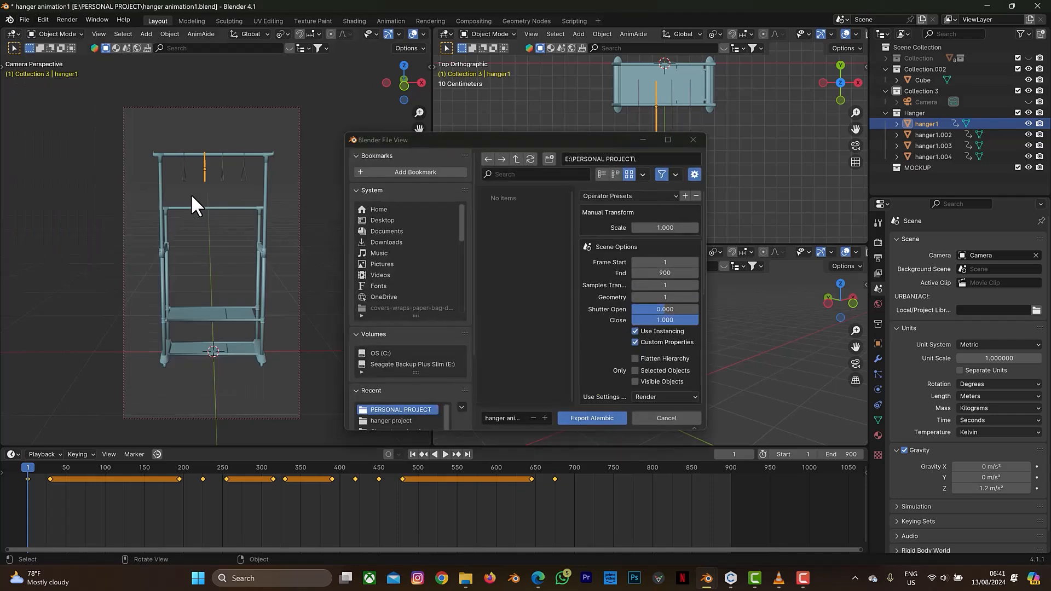
left_click(668, 140)
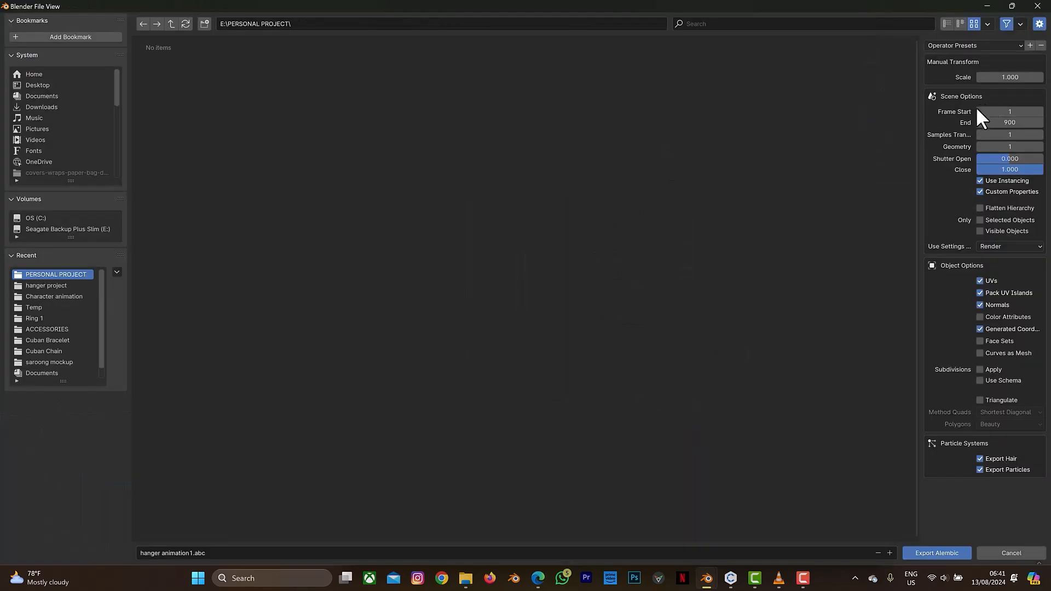
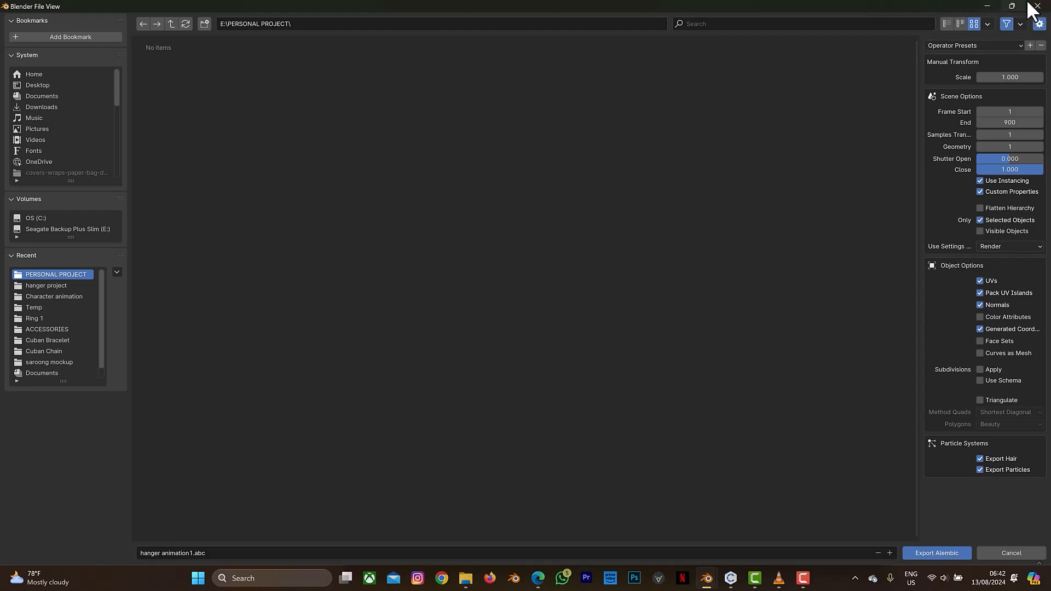
left_click(1037, 6)
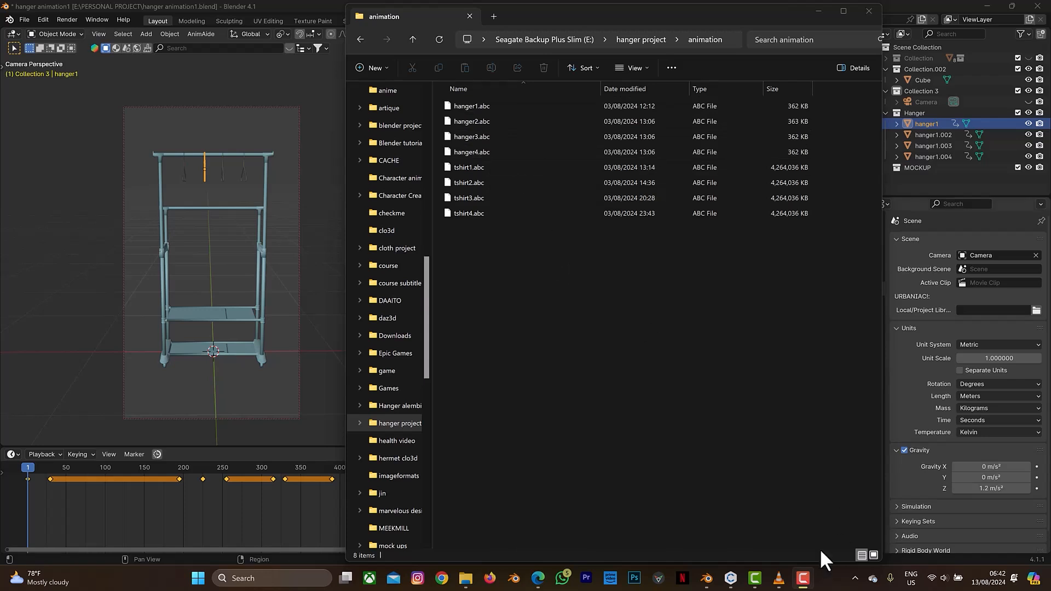
Switch to CLO and open hanger1.abc from the hanger project's animation folder as an Alembic import
left_click(731, 579)
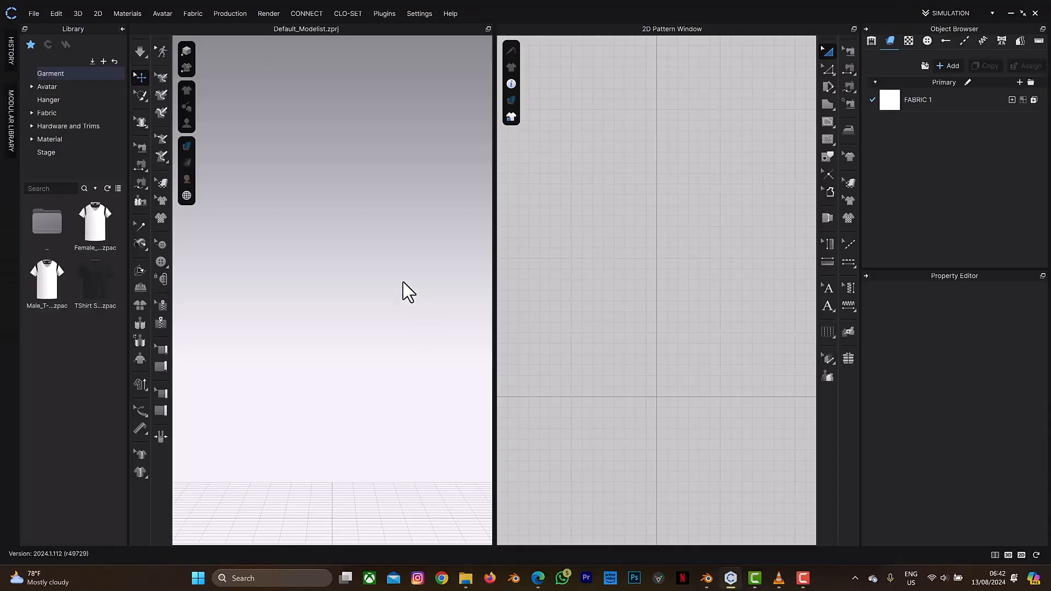
double_click(41, 217)
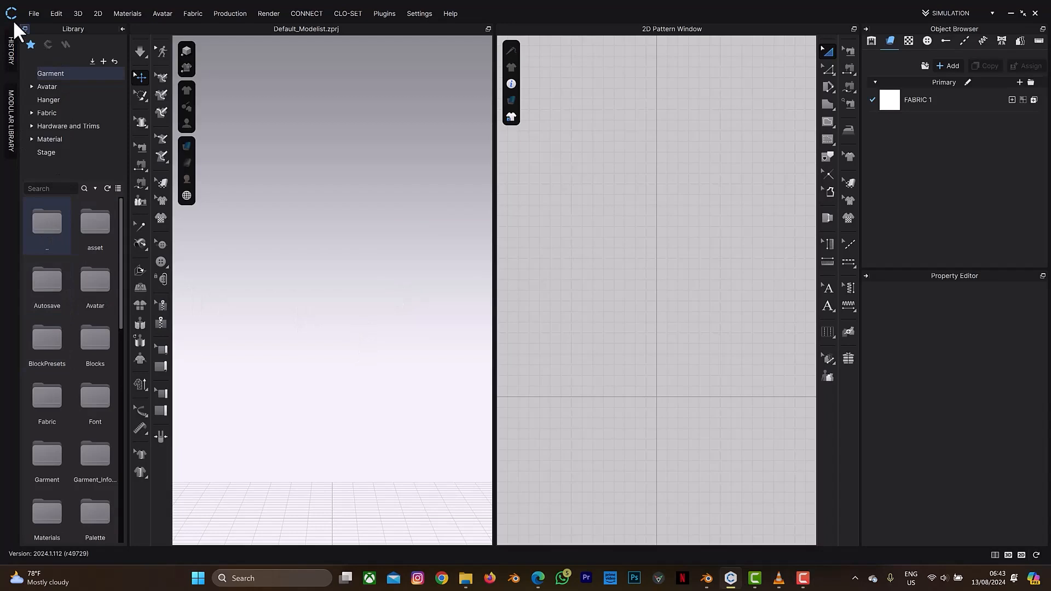
left_click(32, 15)
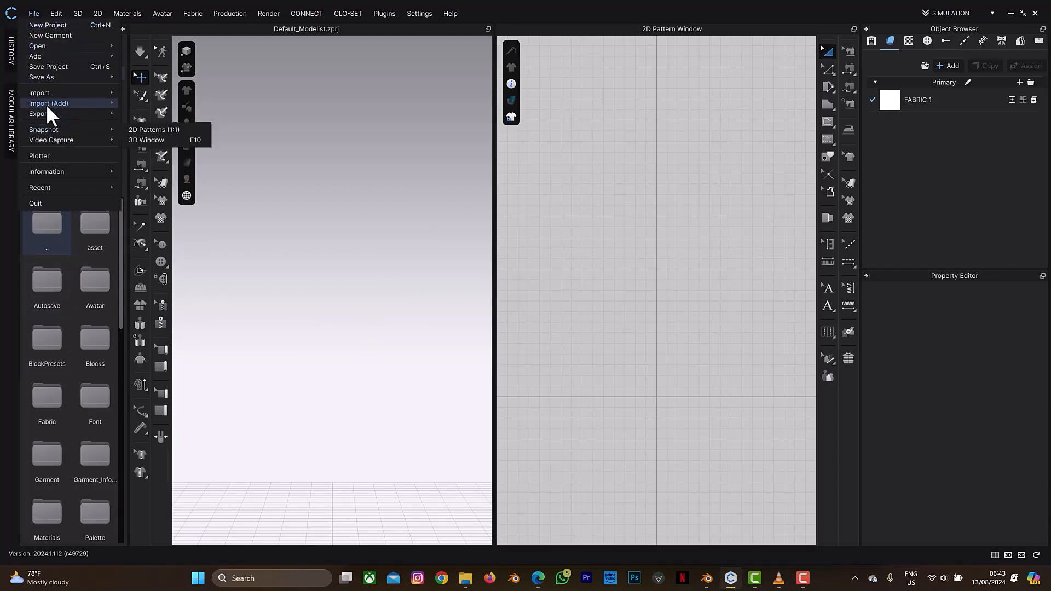
mouse_move(45, 90)
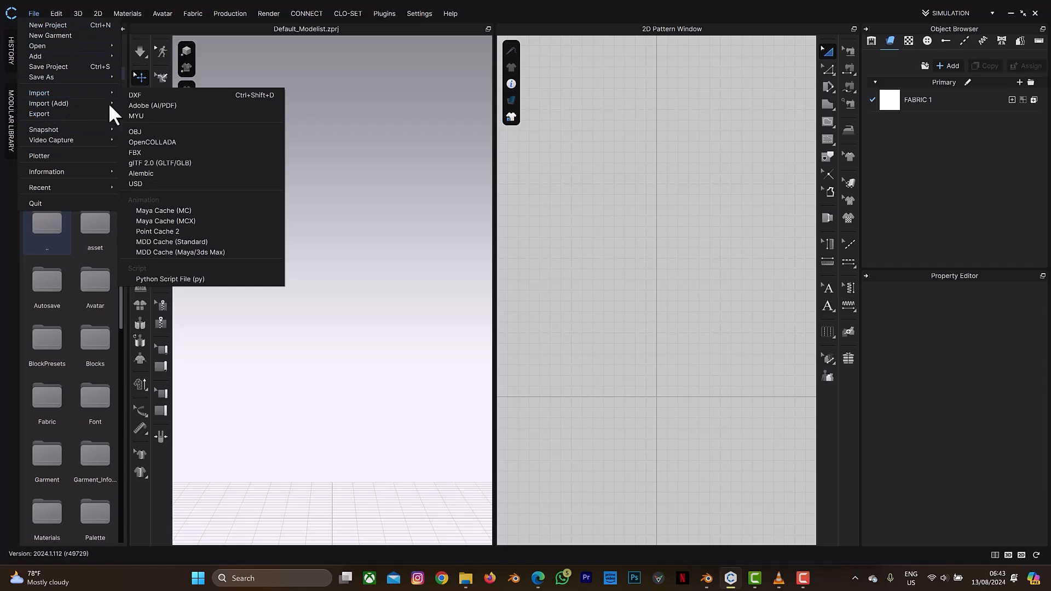
left_click(150, 174)
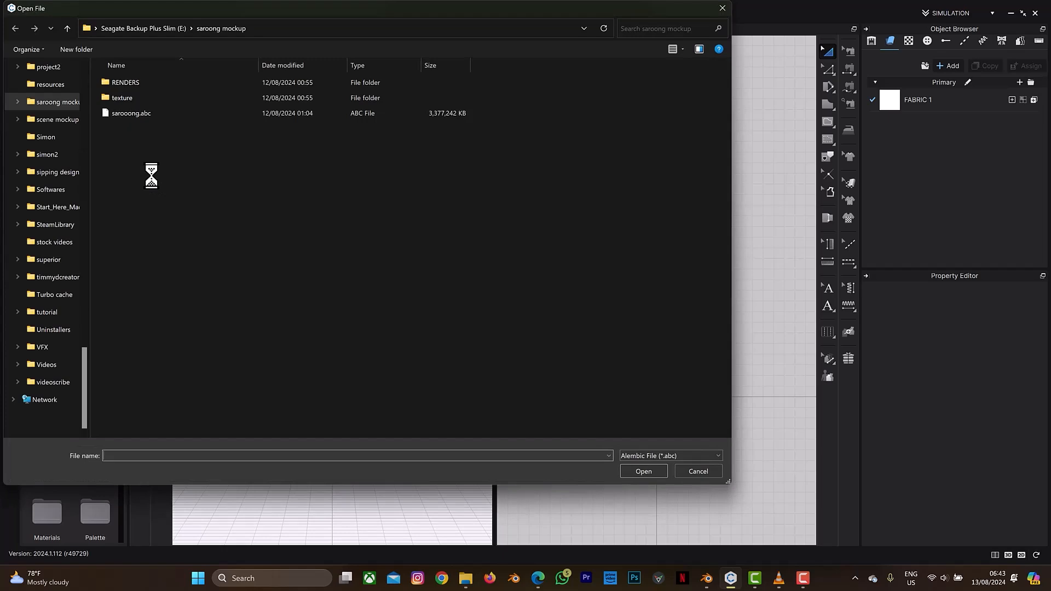
left_click(67, 26)
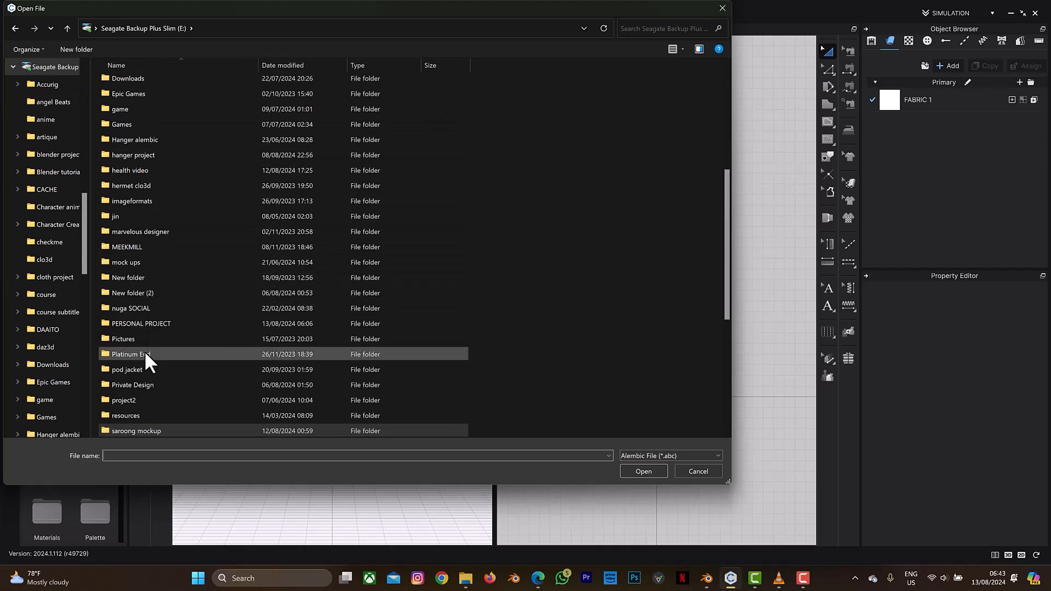
double_click(132, 155)
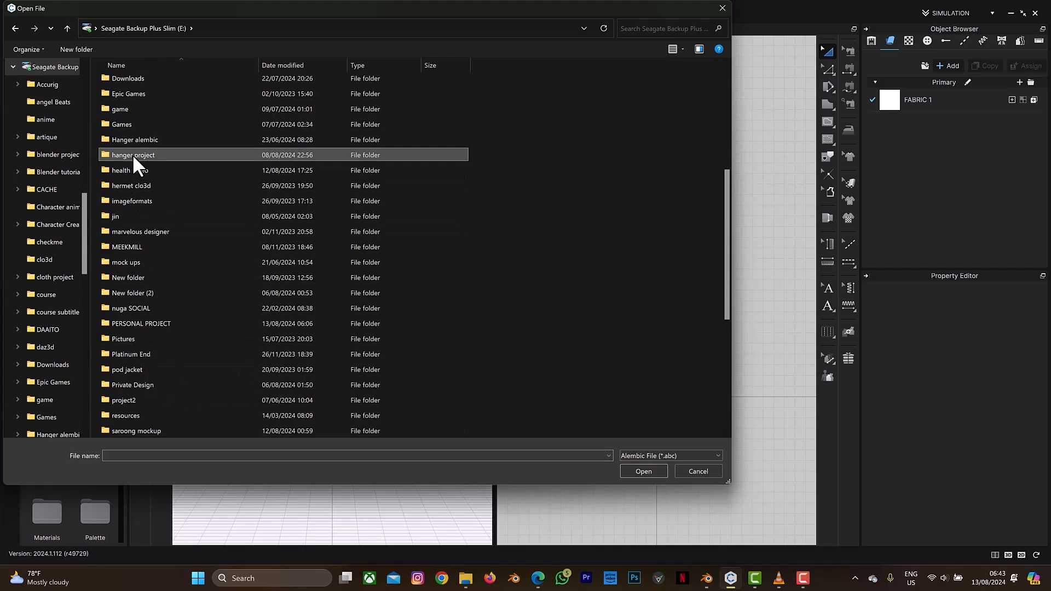
double_click(142, 83)
left_click(147, 83)
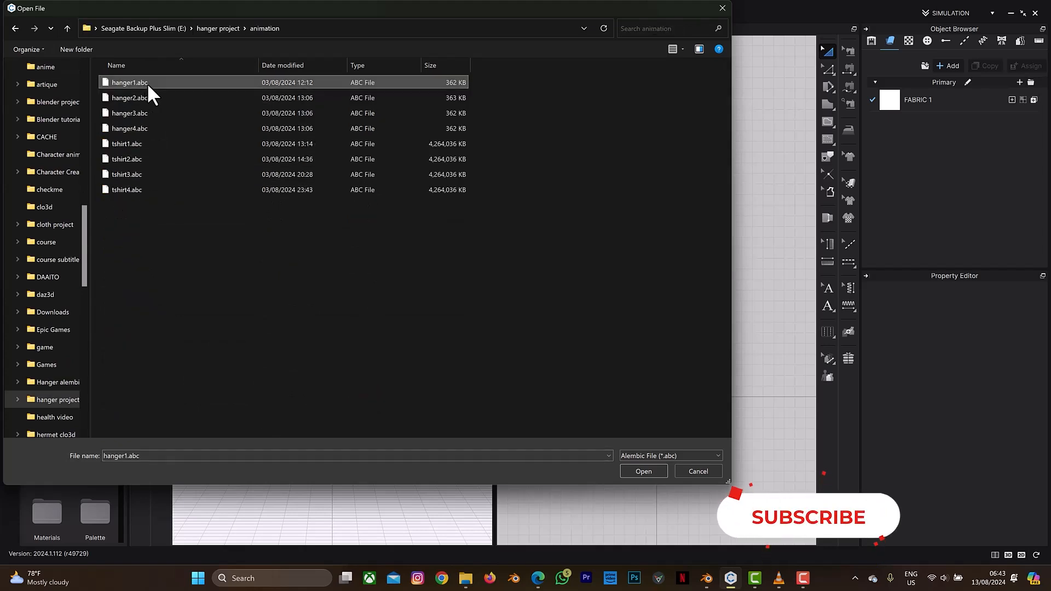
left_click(633, 471)
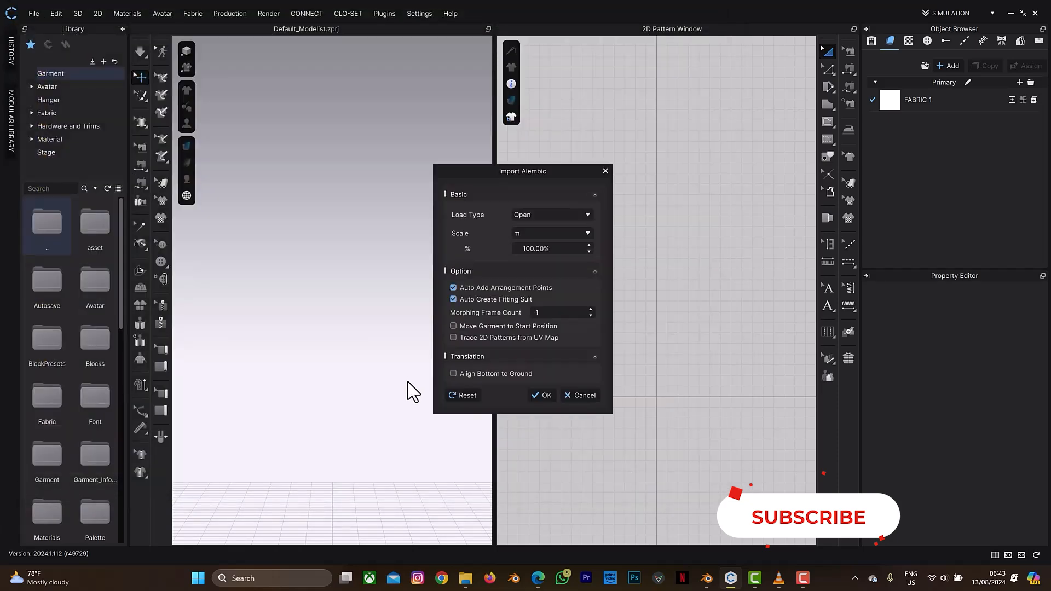
Import the hanger Alembic with load type Open and the scale in metres, and inspect the loaded hanger in 3D
left_click(568, 218)
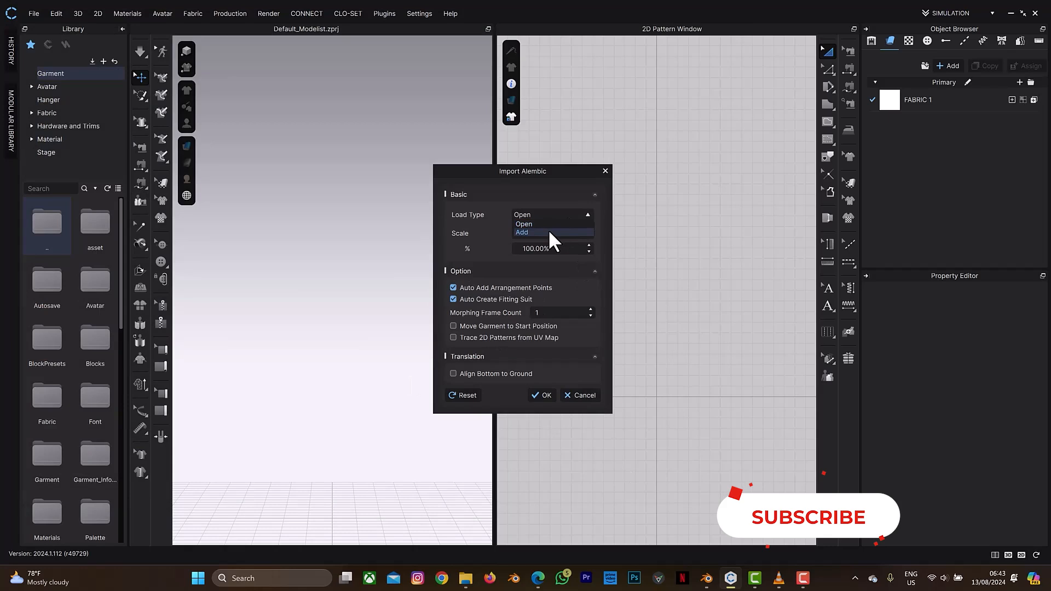
left_click(548, 225)
left_click(545, 373)
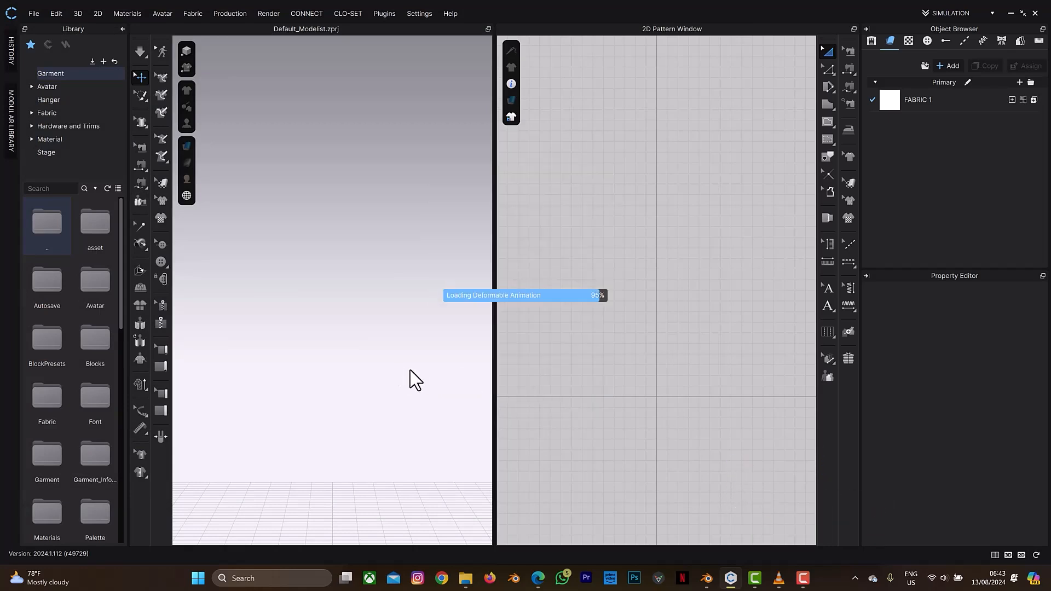
scroll(397, 334, "up", 5)
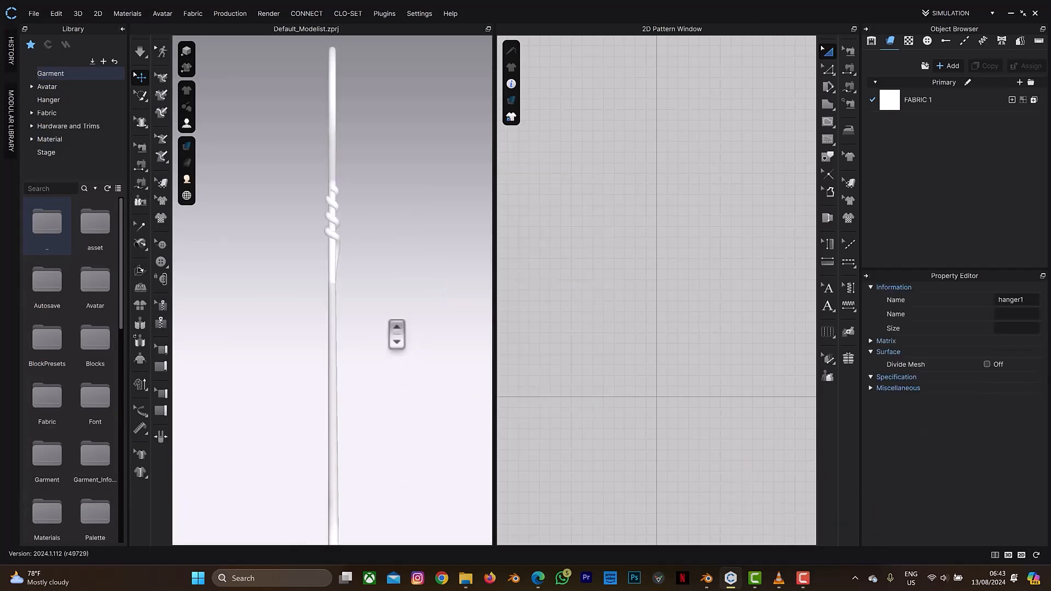
scroll(396, 334, "down", 6)
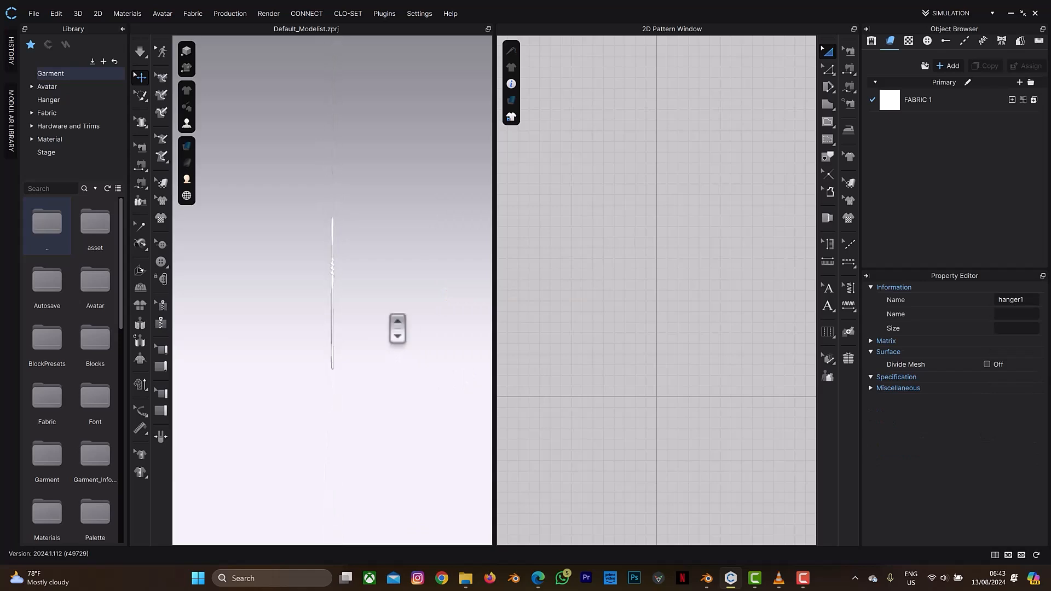
right_click_drag(417, 311, 362, 345)
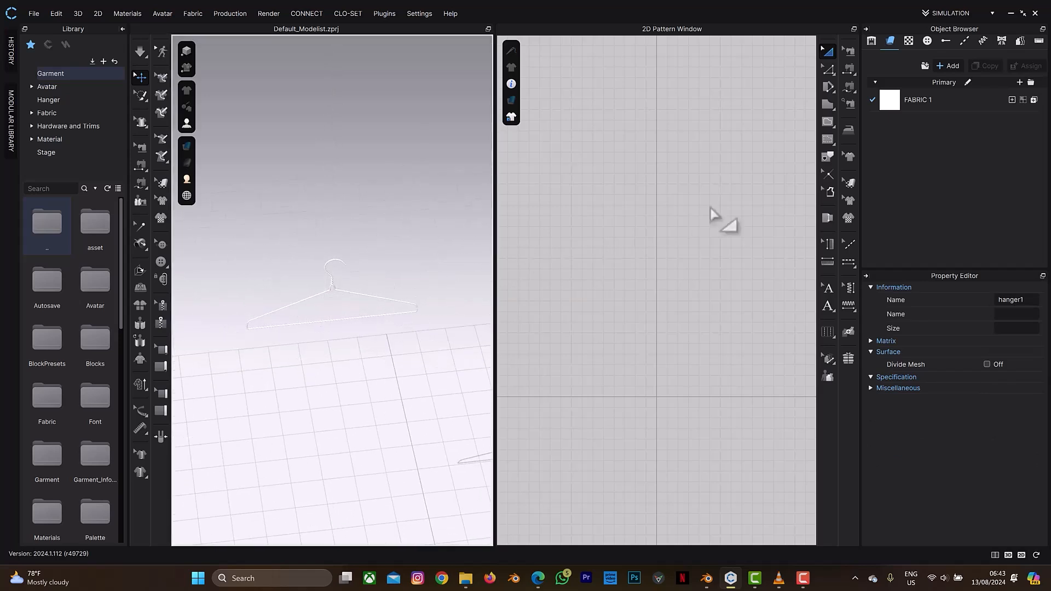
Play the imported hanger animation in Animation mode, rewind it to frame 1 and return to Simulation mode
left_click(934, 12)
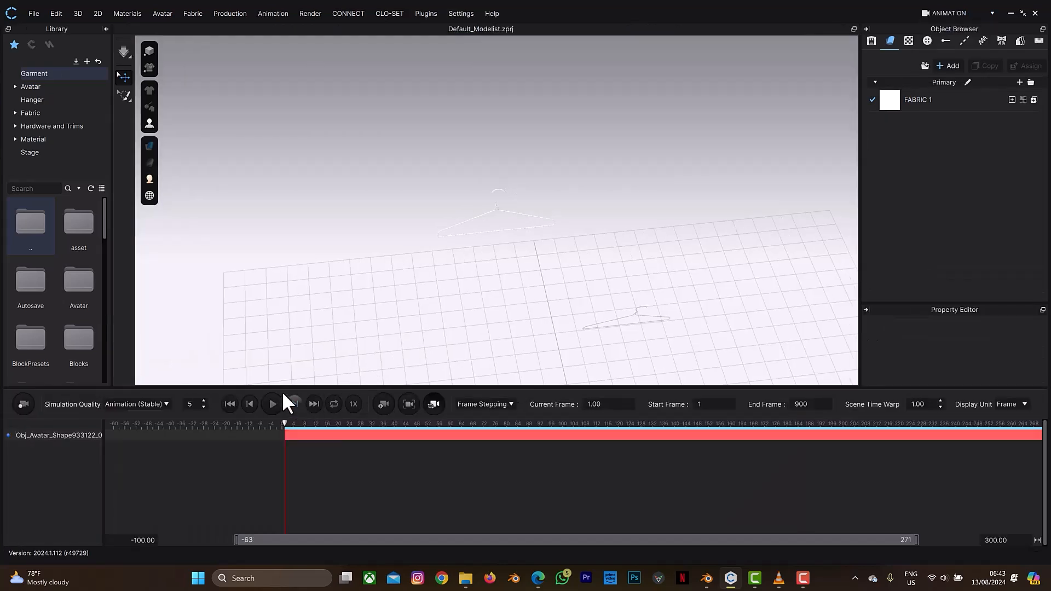
left_click(271, 403)
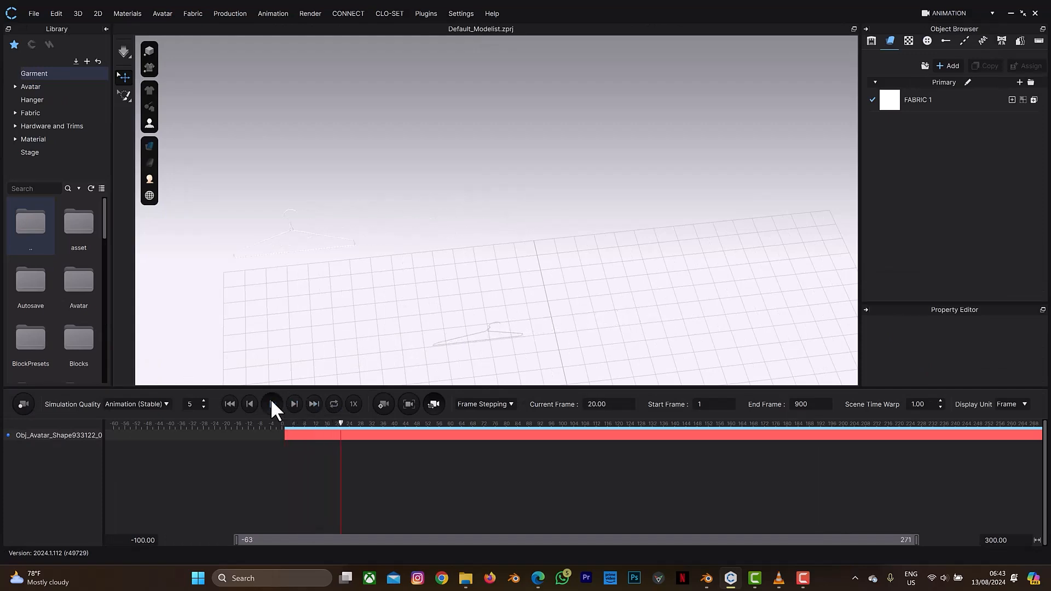
scroll(326, 312, "up", 3)
scroll(326, 313, "down", 5)
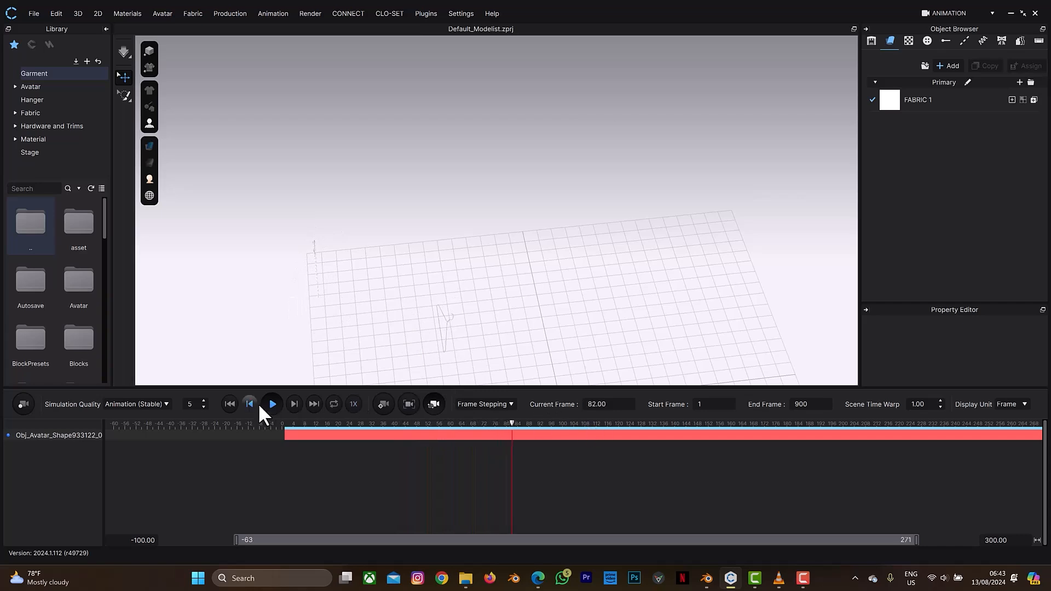
left_click(230, 404)
left_click(944, 12)
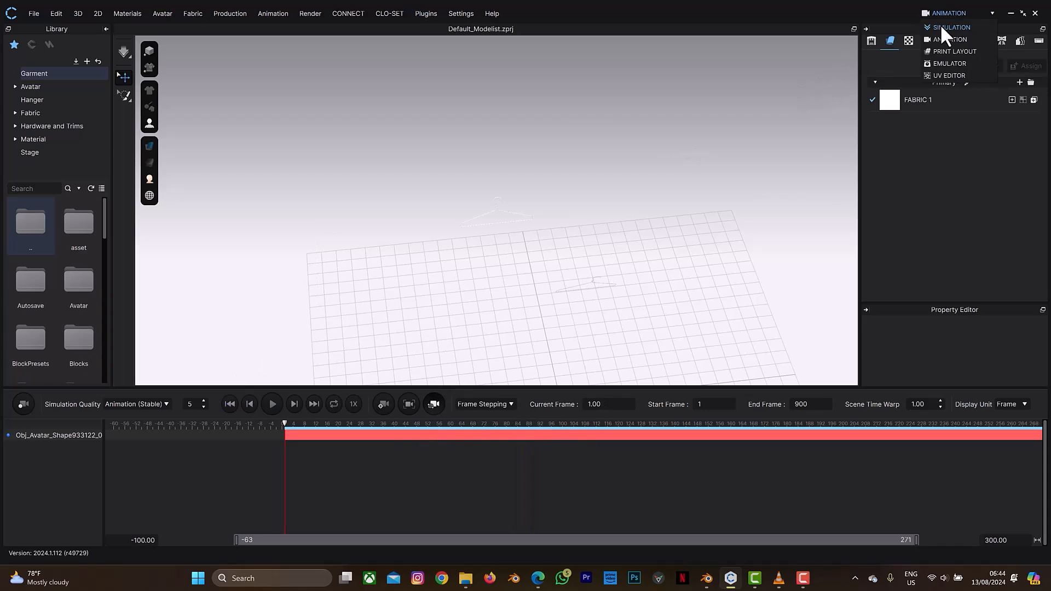
left_click(945, 27)
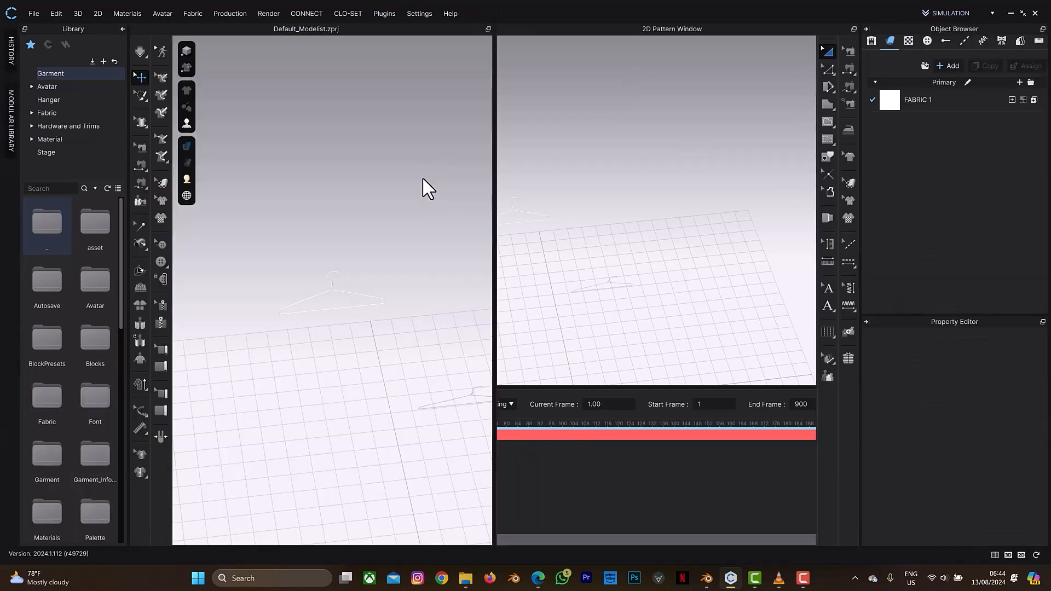
Open the Project folder in the library and browse to the jin1.zprj T-shirt
scroll(65, 273, "down", 6)
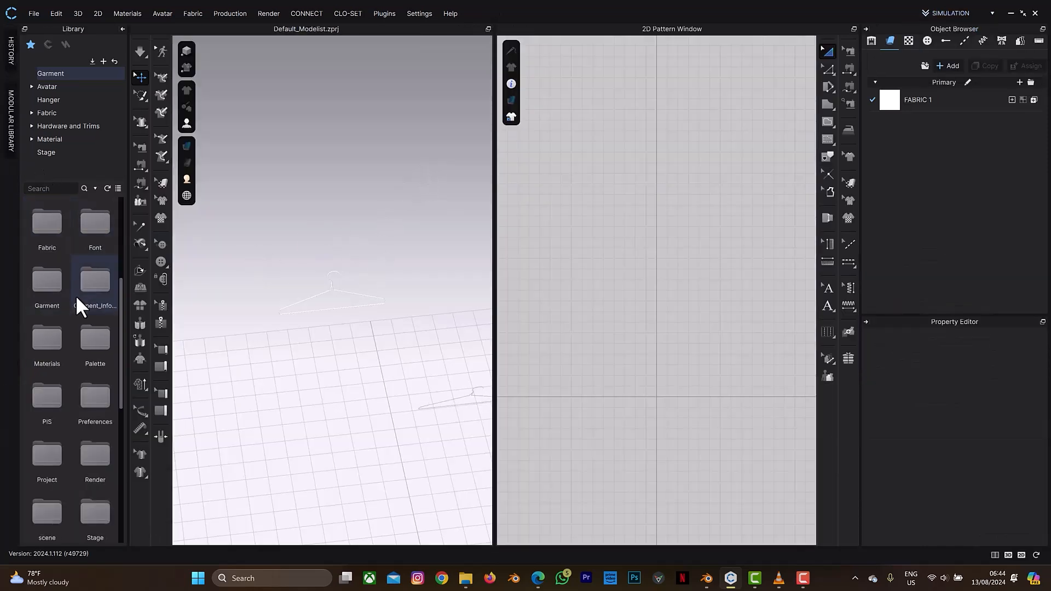
left_click(82, 408)
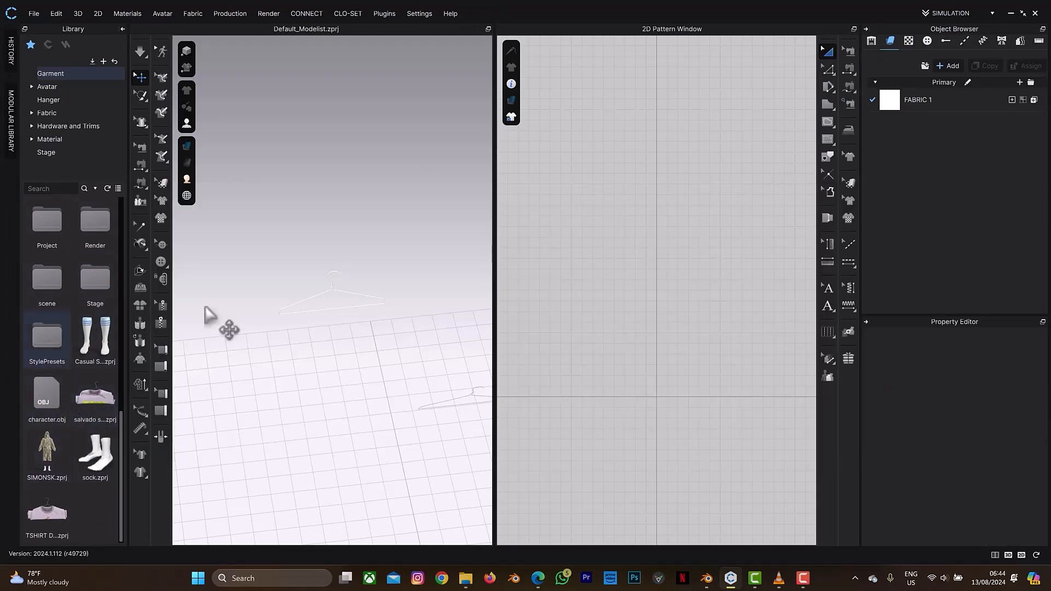
double_click(49, 241)
scroll(67, 395, "down", 10)
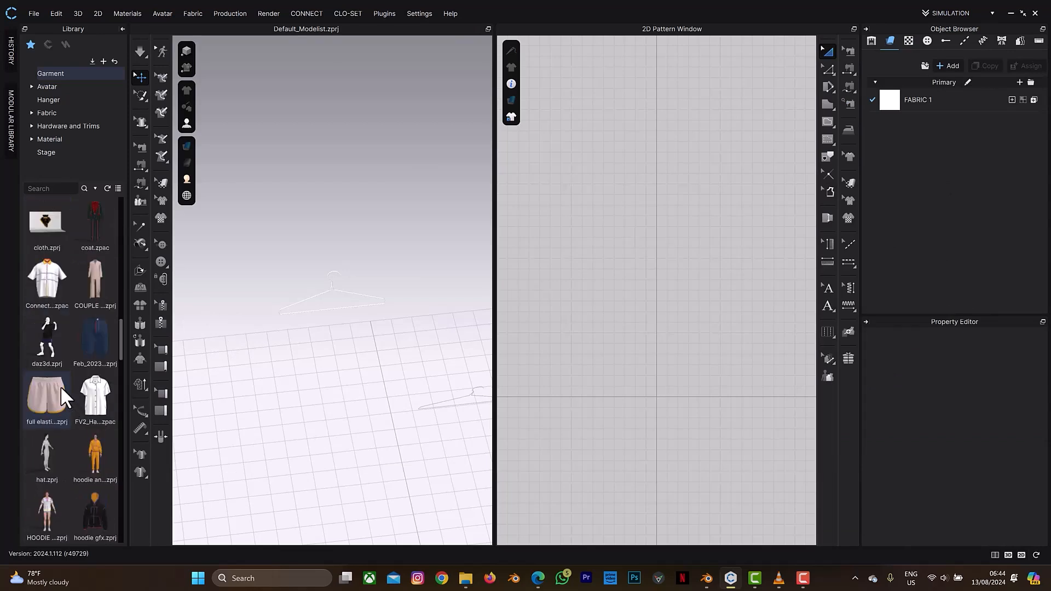
scroll(61, 386, "down", 5)
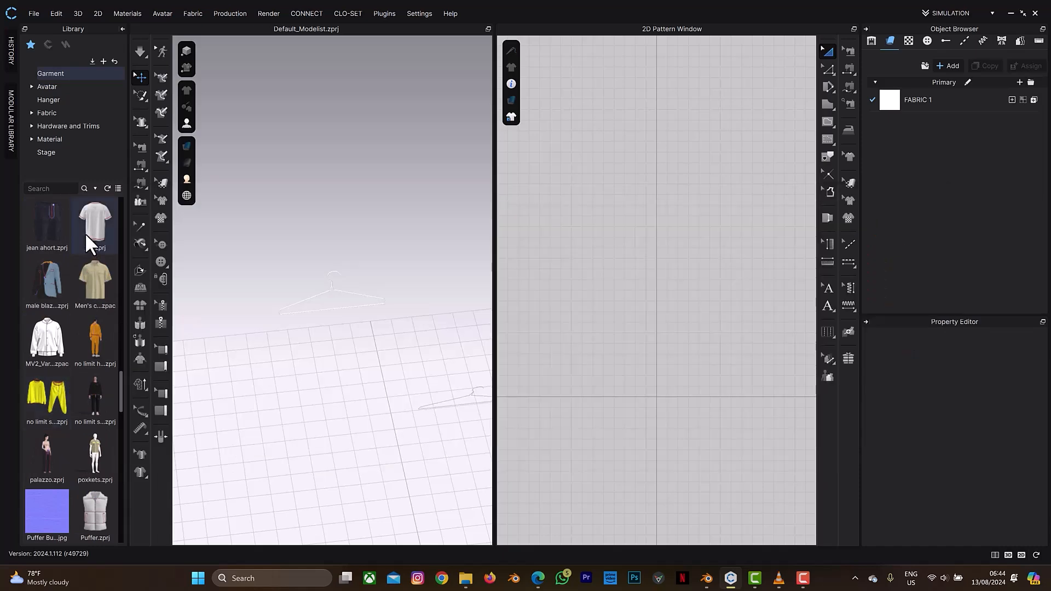
Load the jin1.zprj T-shirt into the scene with load type Add and zero translation, and inspect it beside the hanger
mouse_move(86, 234)
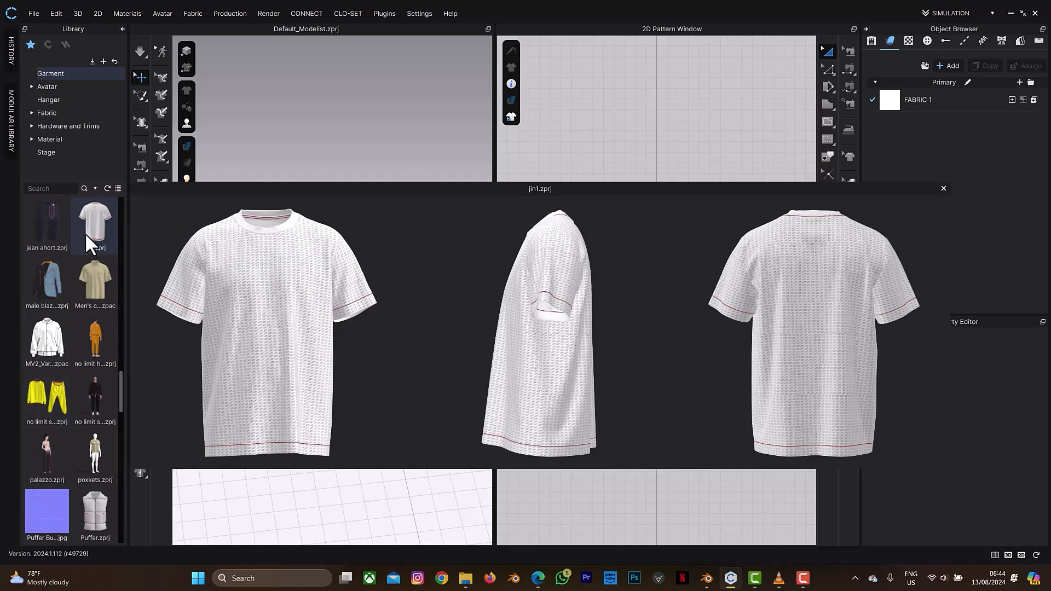
double_click(86, 234)
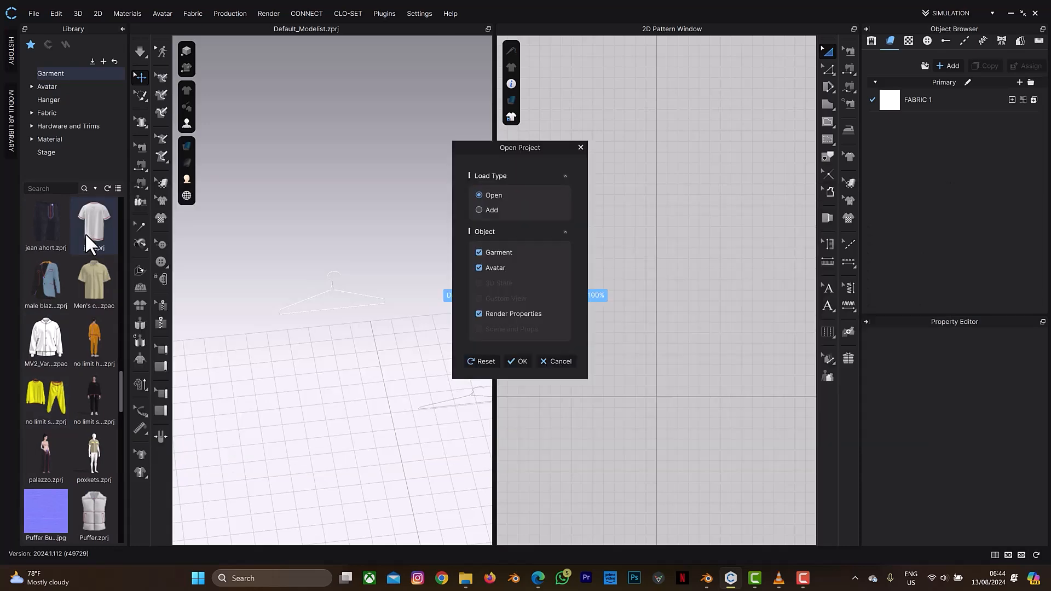
left_click(479, 210)
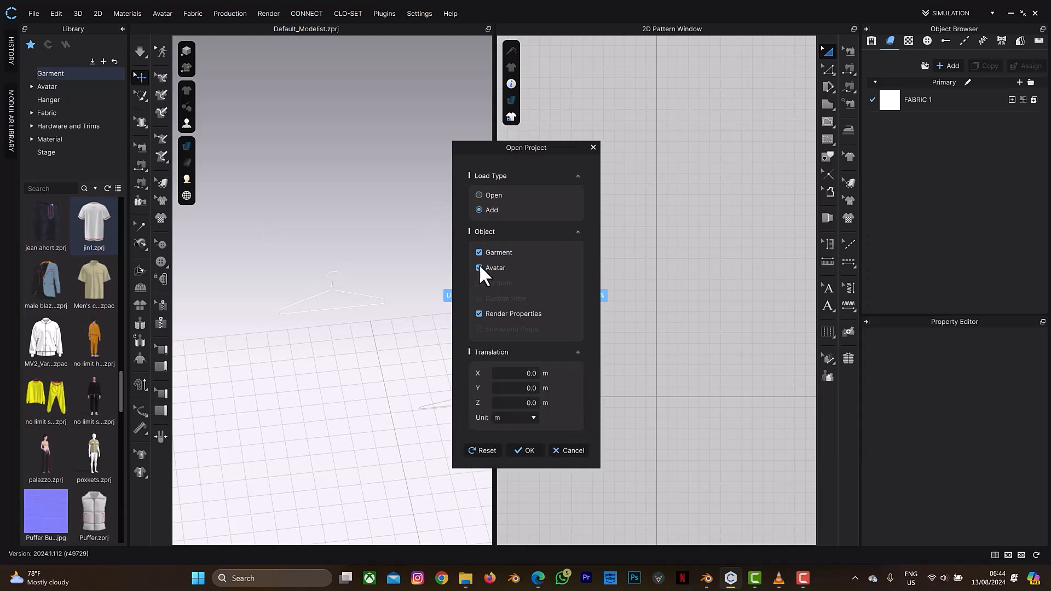
left_click(521, 447)
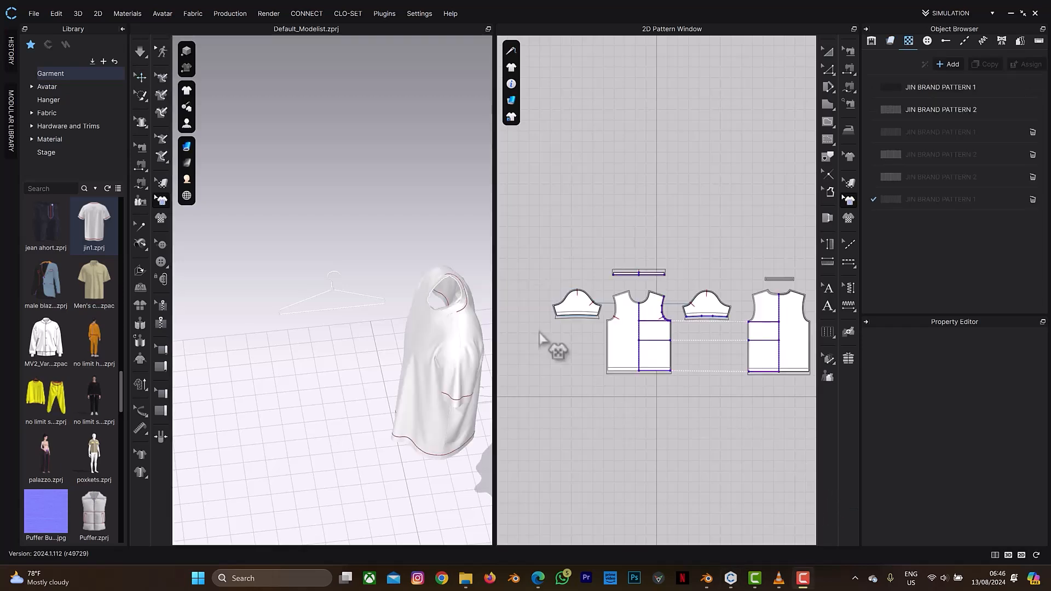
right_click_drag(435, 243, 450, 235)
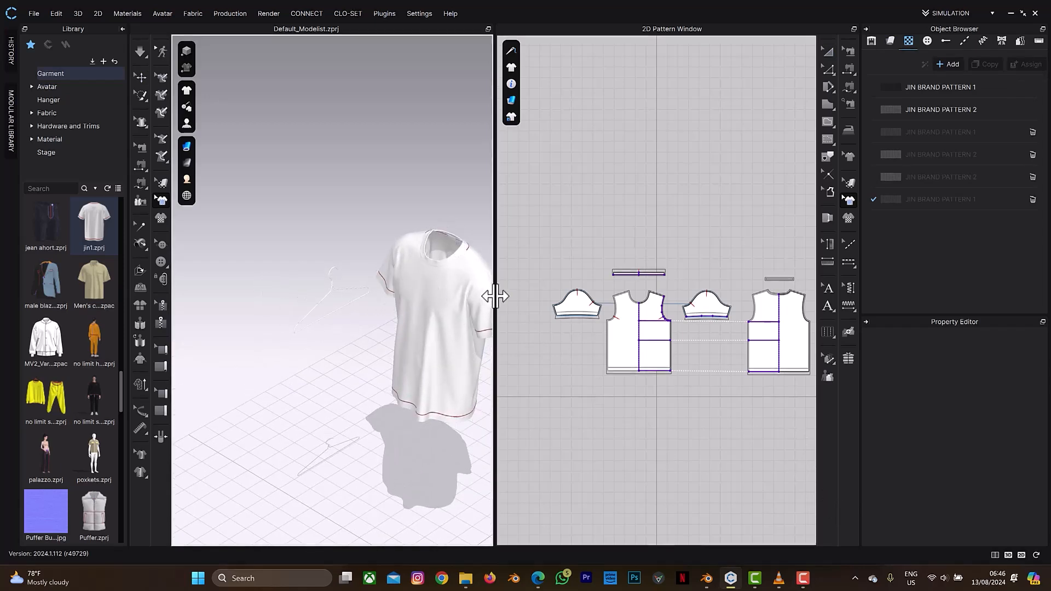
Select all the T-shirt's patterns and move the whole garment in 3D over to the hanger
key("ctrl+a")
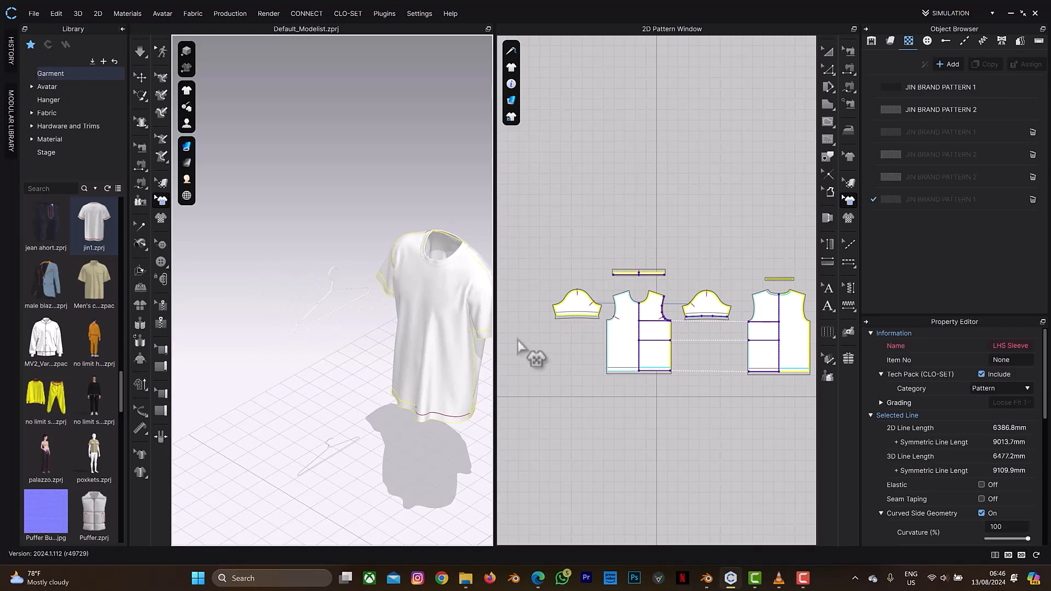
key("q")
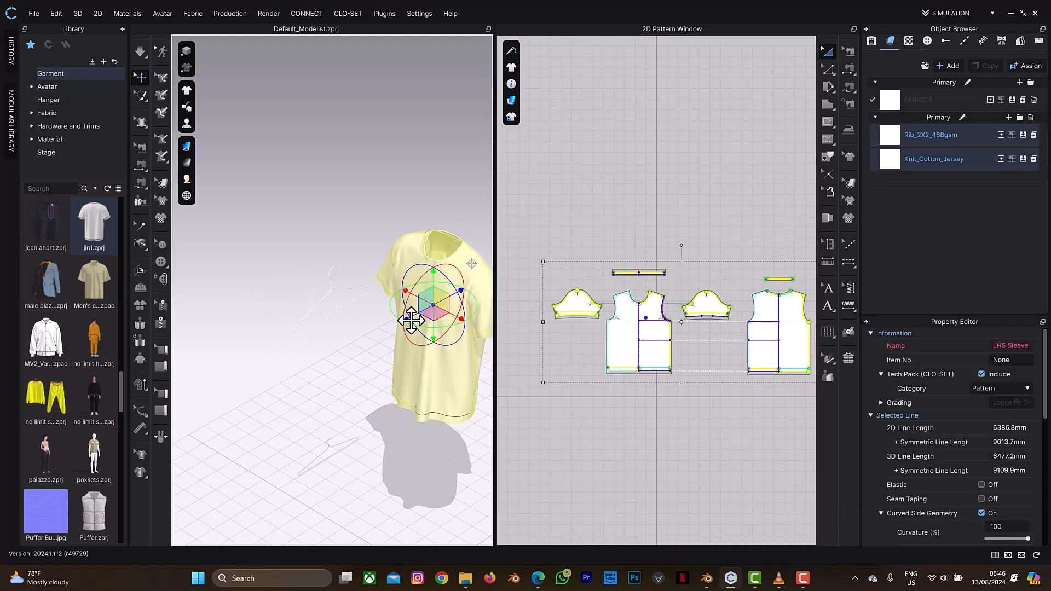
left_click_drag(416, 315, 437, 323)
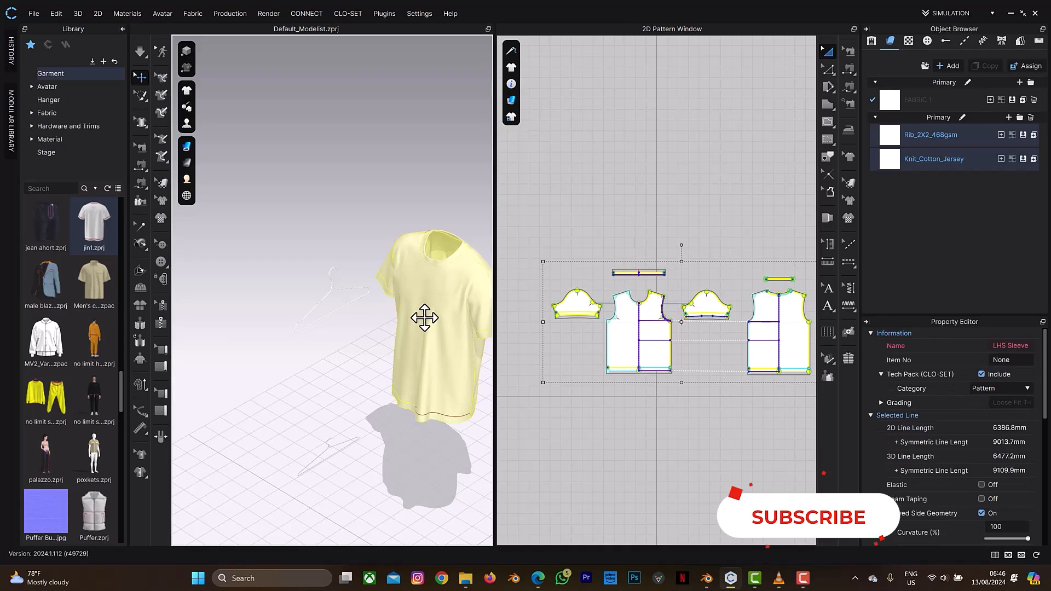
left_click(425, 317)
left_click_drag(418, 340, 372, 341)
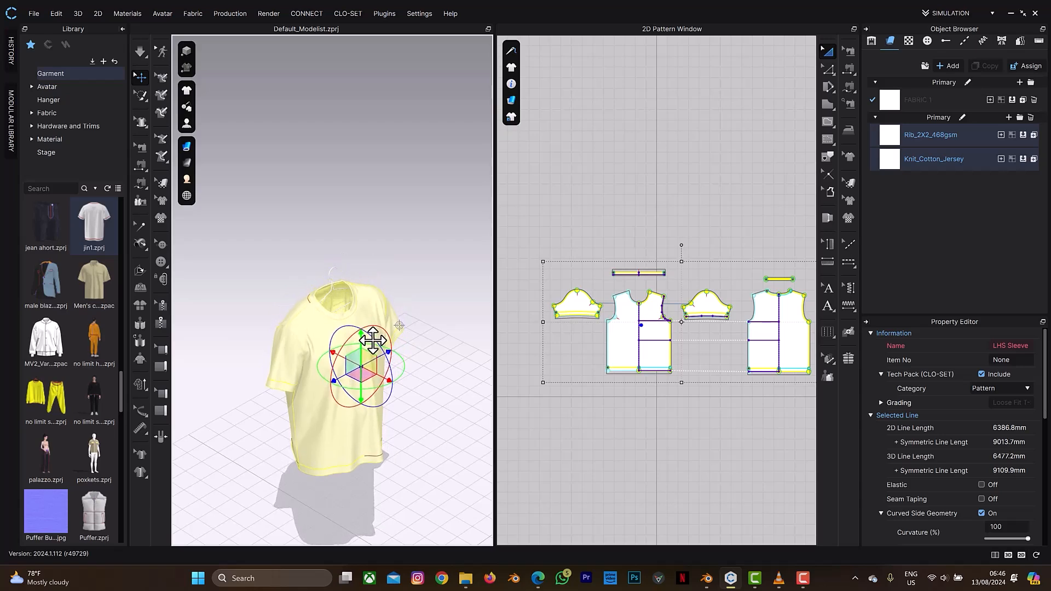
Shift the T-shirt sideways and along its depth axis so the hanger sits inside the neckline
right_click_drag(398, 267, 390, 273)
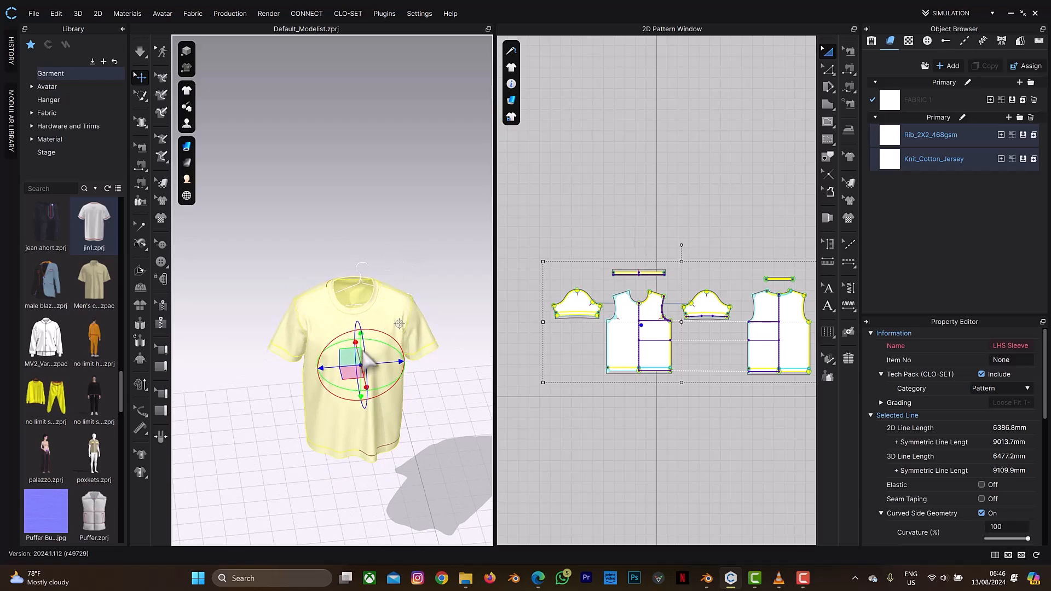
left_click_drag(384, 363, 387, 356)
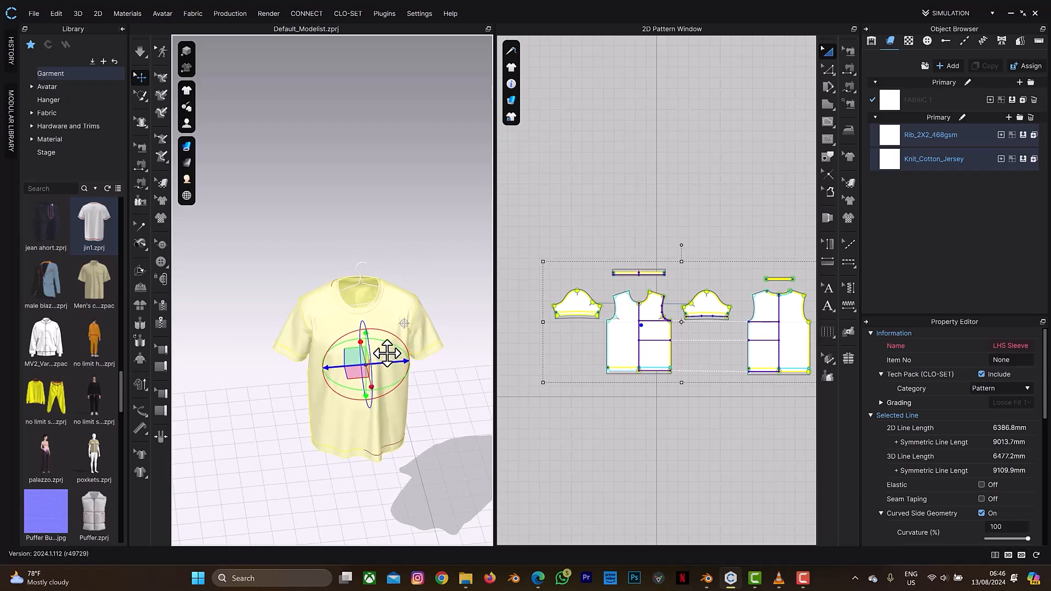
scroll(379, 309, "up", 5)
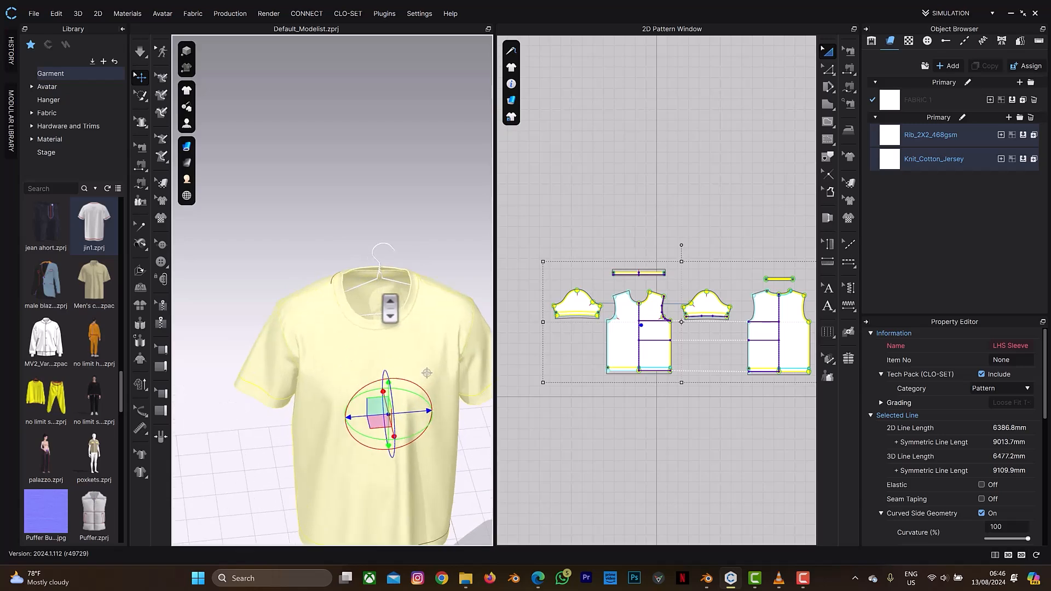
right_click_drag(406, 300, 415, 295)
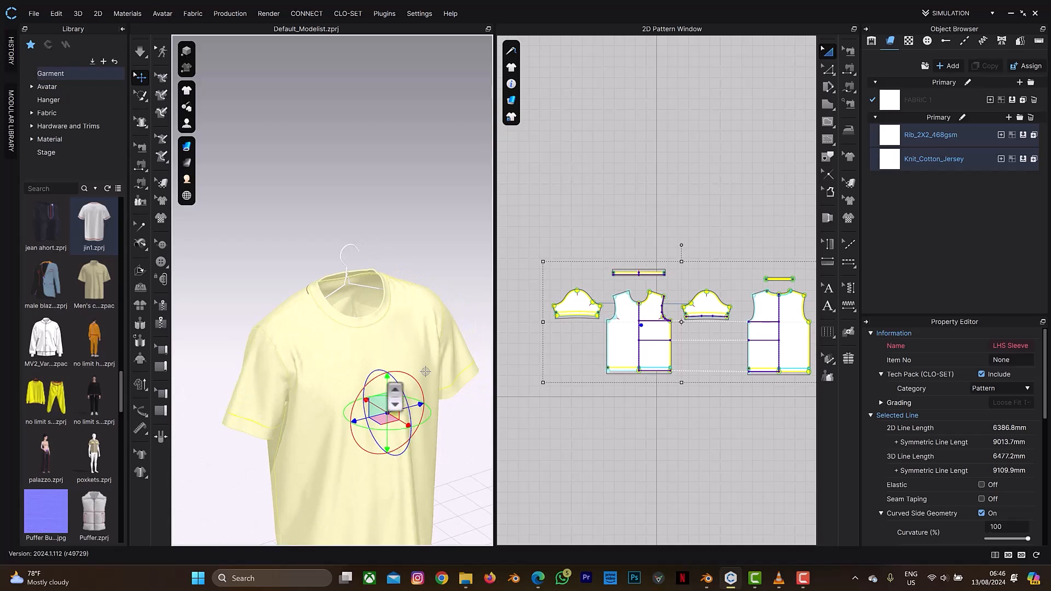
right_click_drag(425, 372, 426, 378)
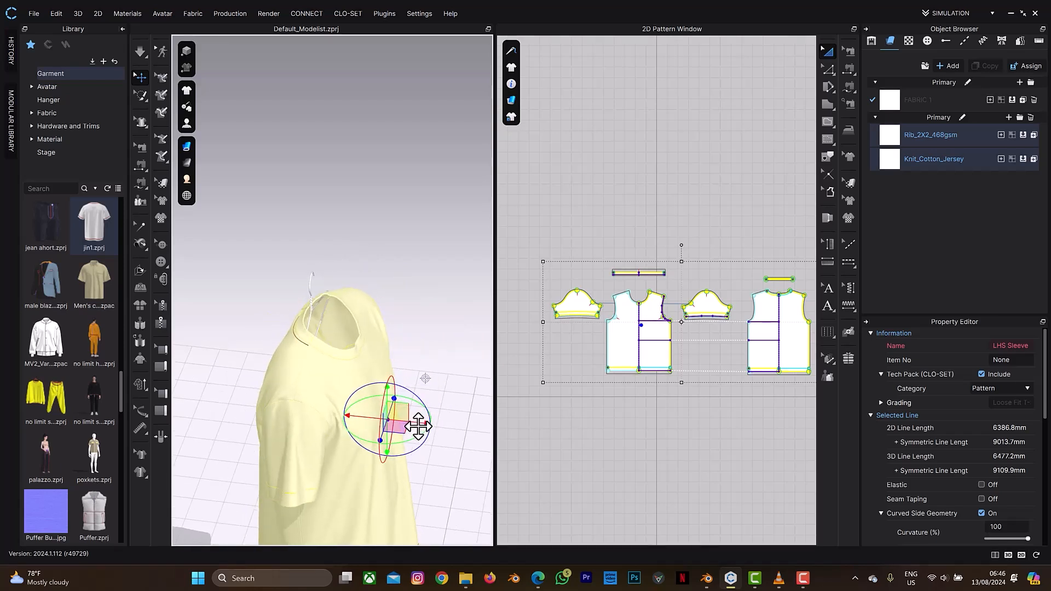
left_click_drag(418, 423, 407, 424)
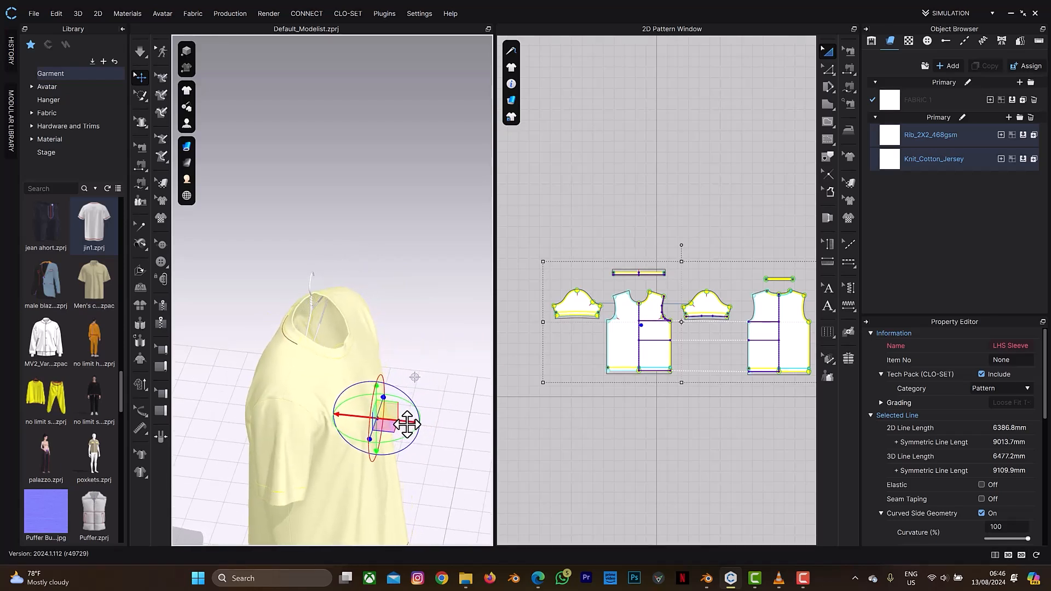
Fine-tune the T-shirt's placement around the hanger and run the simulation so it drapes on the hanger
right_click_drag(376, 315, 337, 313)
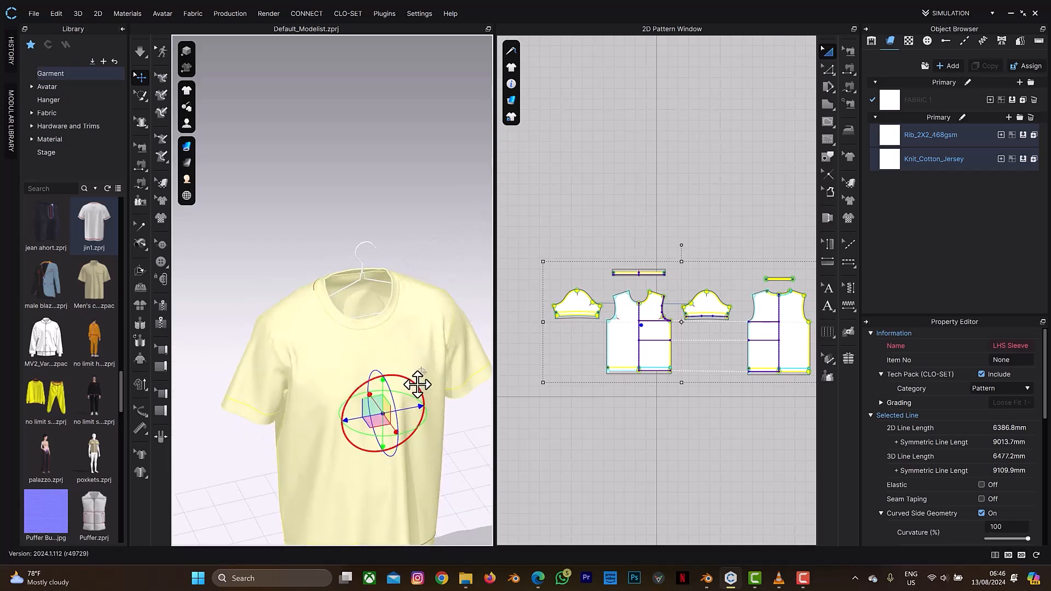
left_click_drag(413, 411, 417, 408)
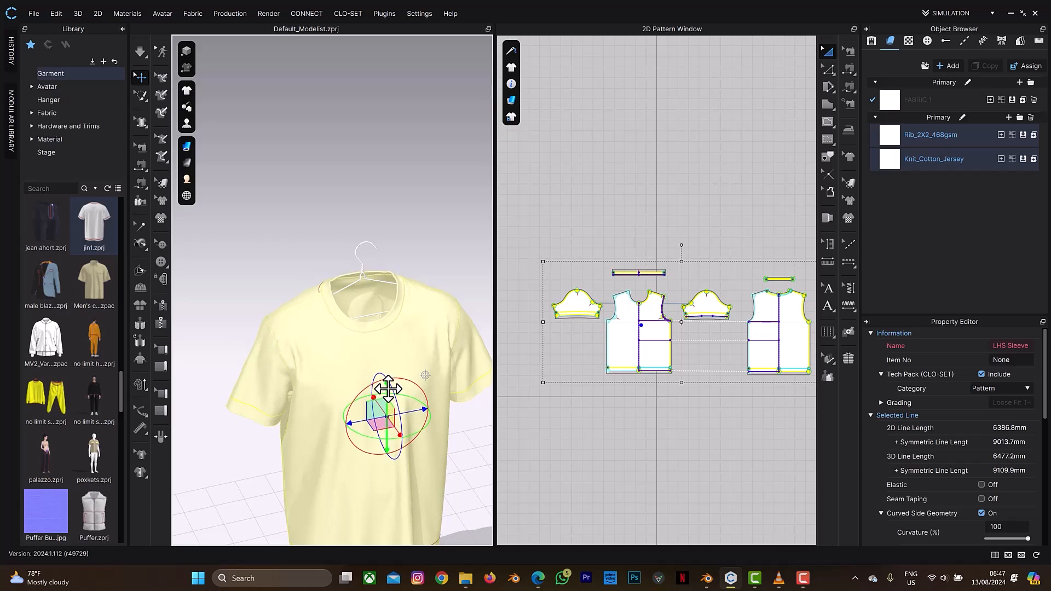
right_click_drag(415, 322, 541, 333)
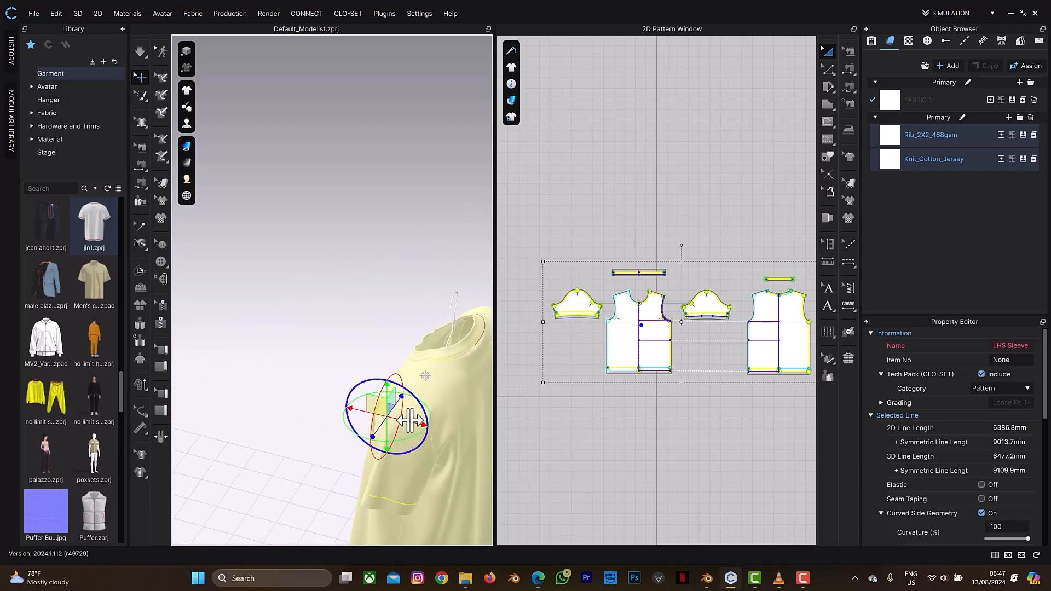
left_click_drag(406, 418, 410, 416)
right_click_drag(438, 350, 519, 366)
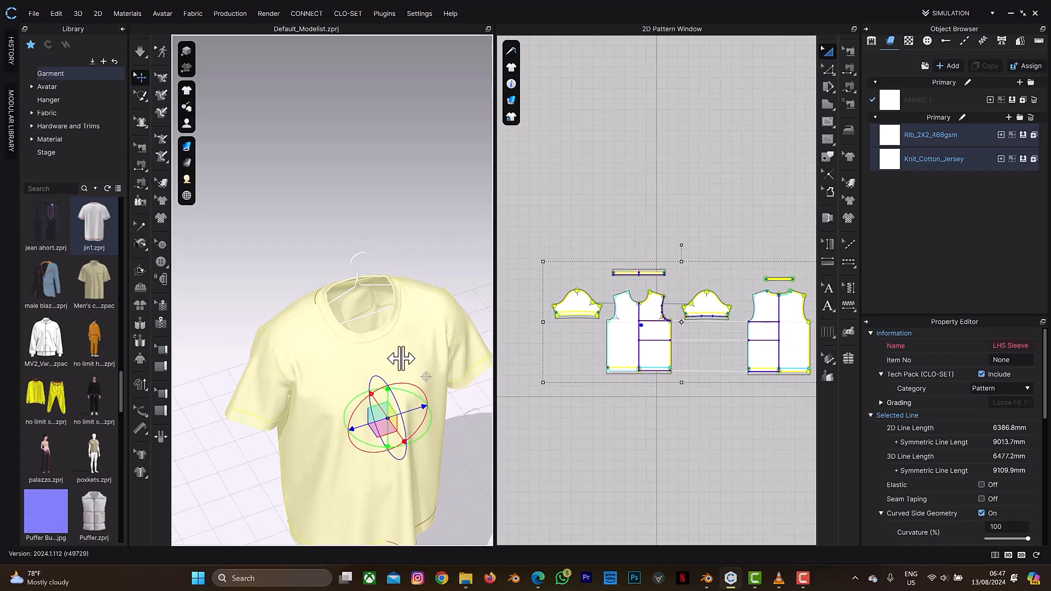
key("space")
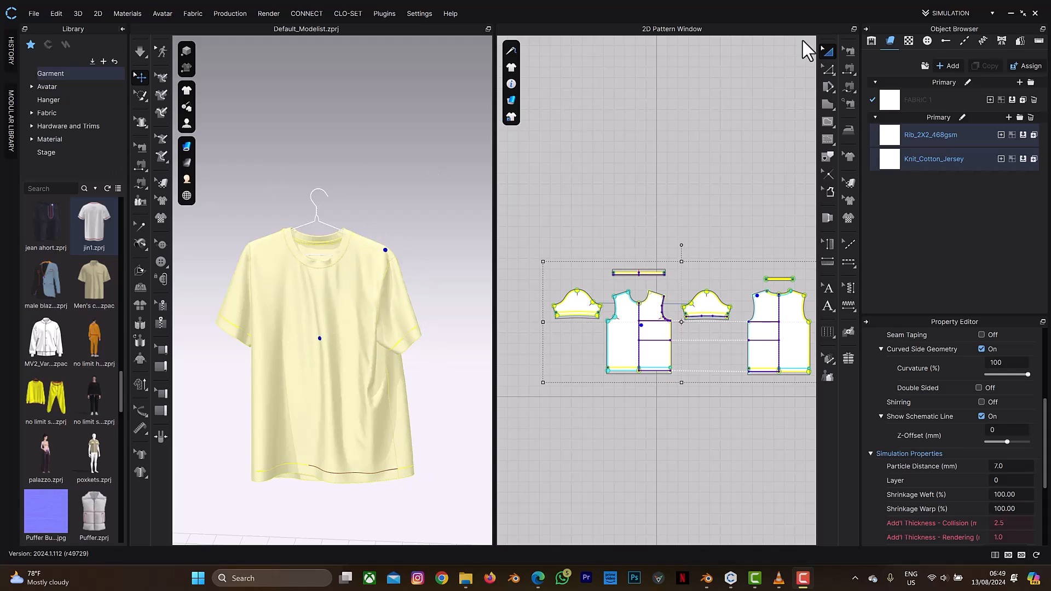
Switch from Simulation to UV Editor mode and bring the T-shirt's UV pieces into view
left_click(957, 10)
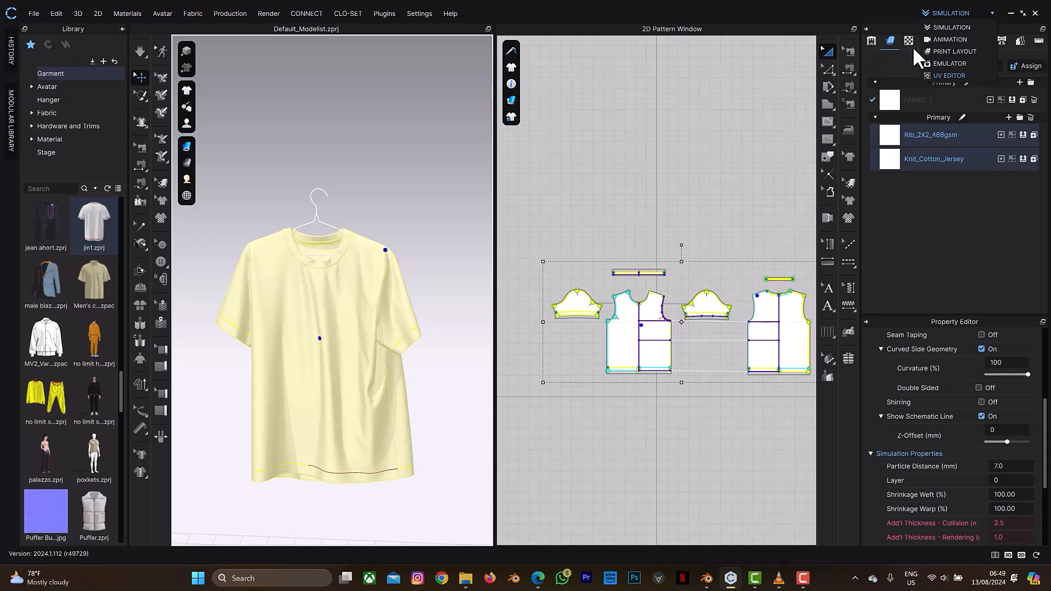
left_click(946, 75)
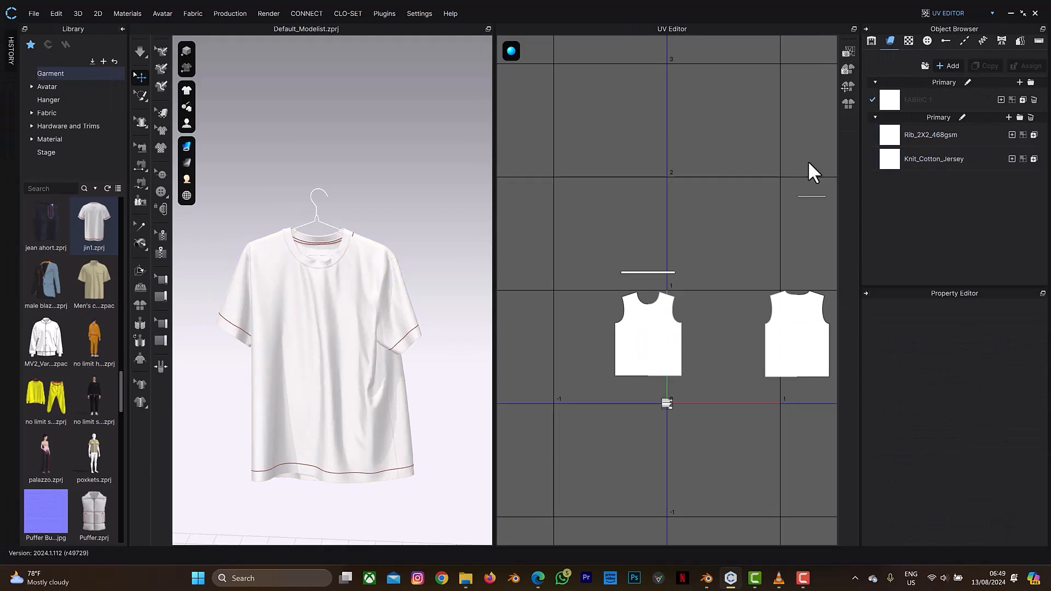
scroll(767, 213, "down", 5)
middle_click_drag(768, 214, 702, 204)
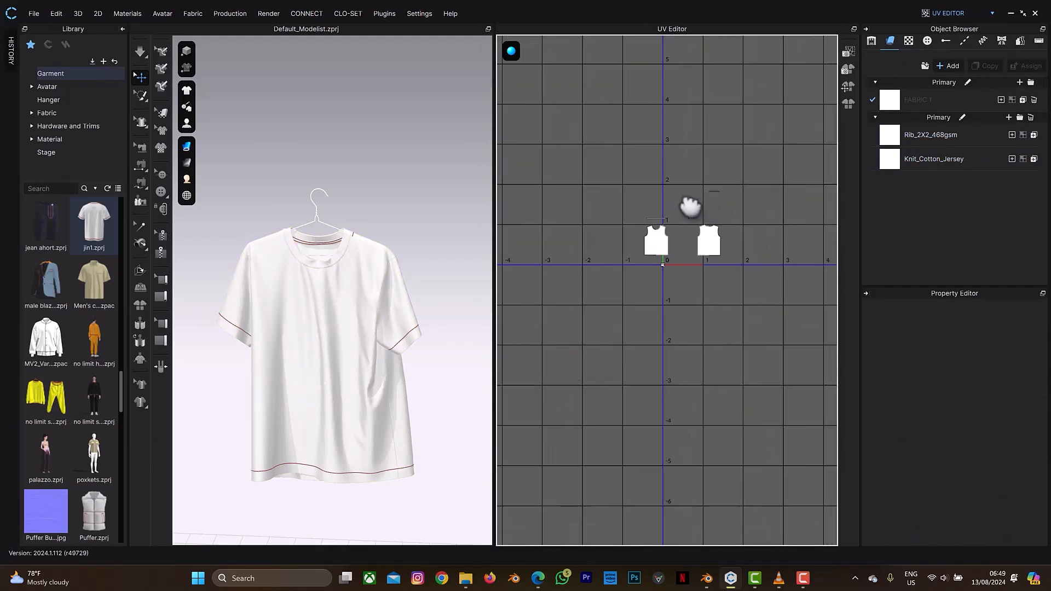
Select the body and neckband UV pieces and pack them into the 0 to 1 area with Advanced Placement
left_click_drag(626, 186, 754, 290)
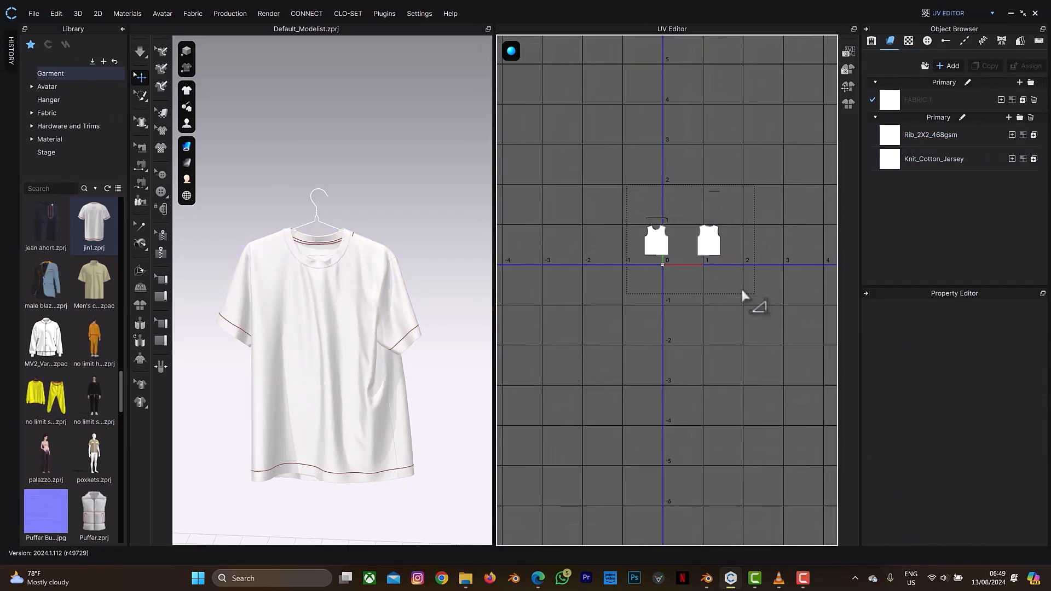
left_click_drag(753, 155, 761, 151)
left_click(847, 104)
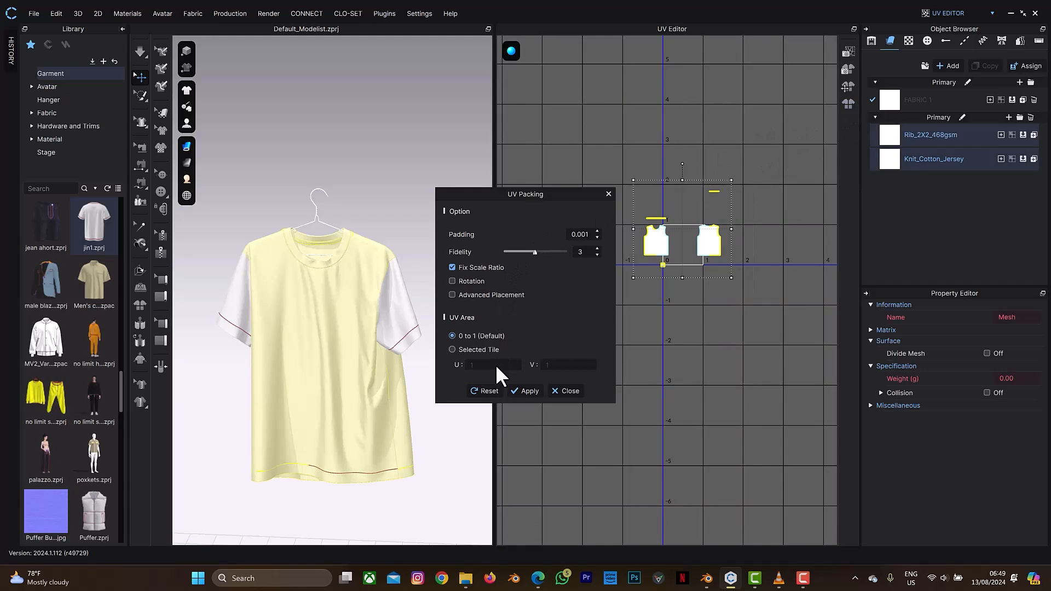
left_click(519, 390)
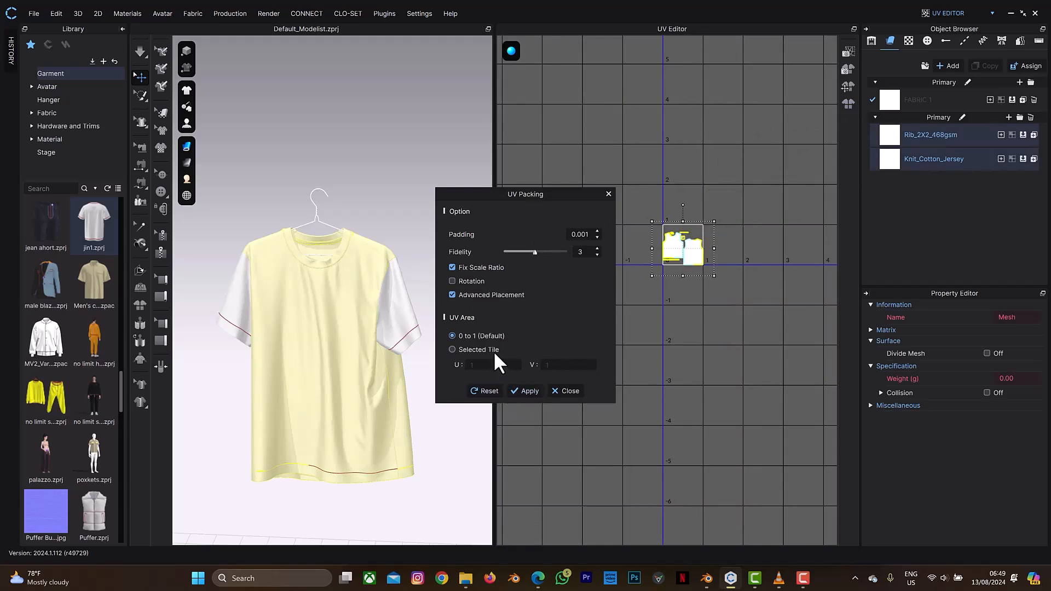
left_click(567, 389)
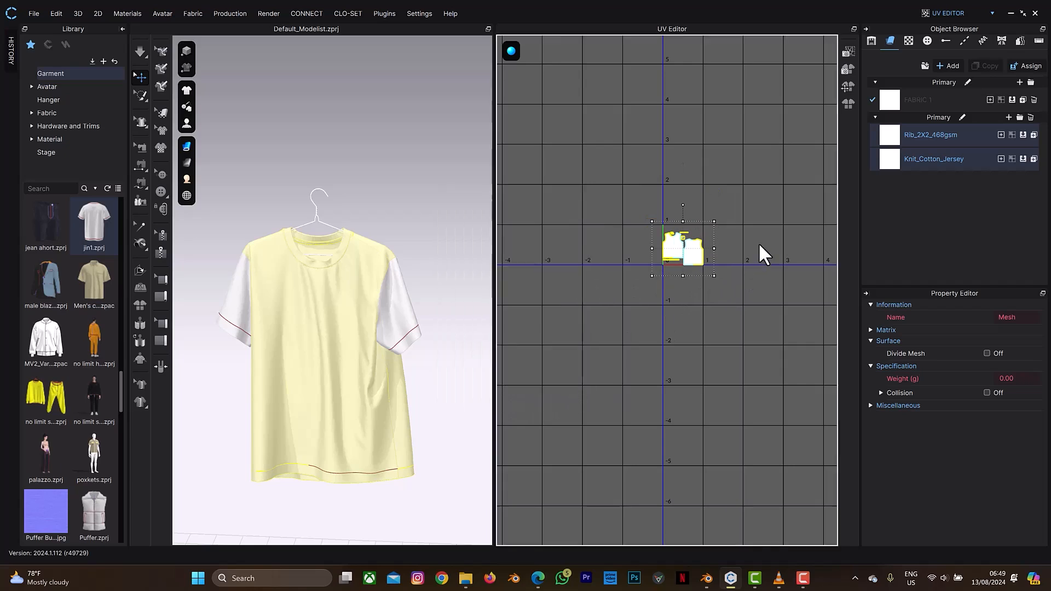
Select all UV pieces including the sleeves and apply UV Packing to the 0 to 1 area
scroll(751, 241, "down", 3)
scroll(742, 247, "up", 2)
scroll(733, 256, "down", 2)
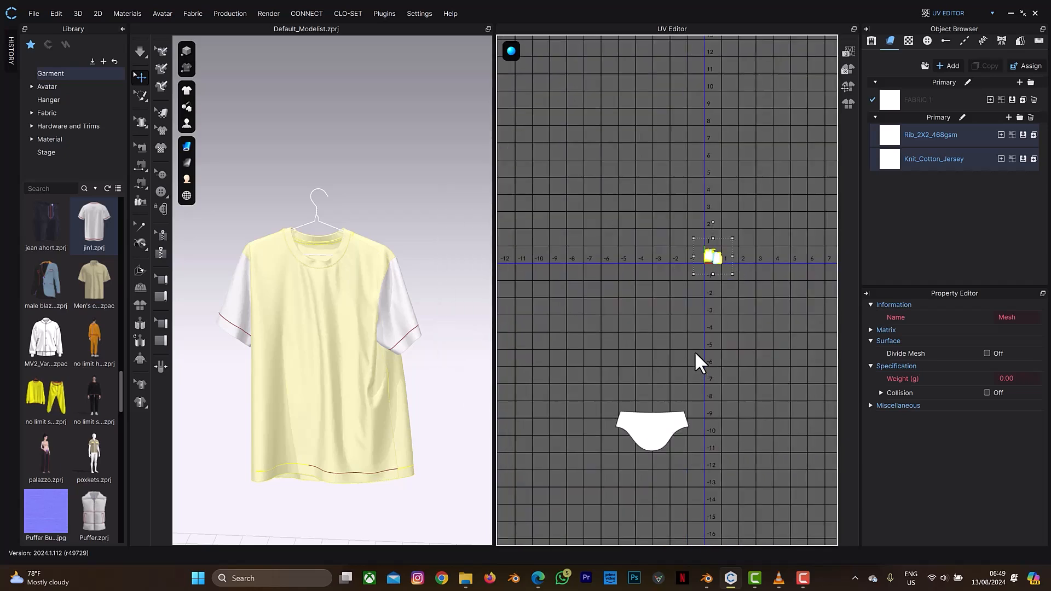
key("ctrl+a")
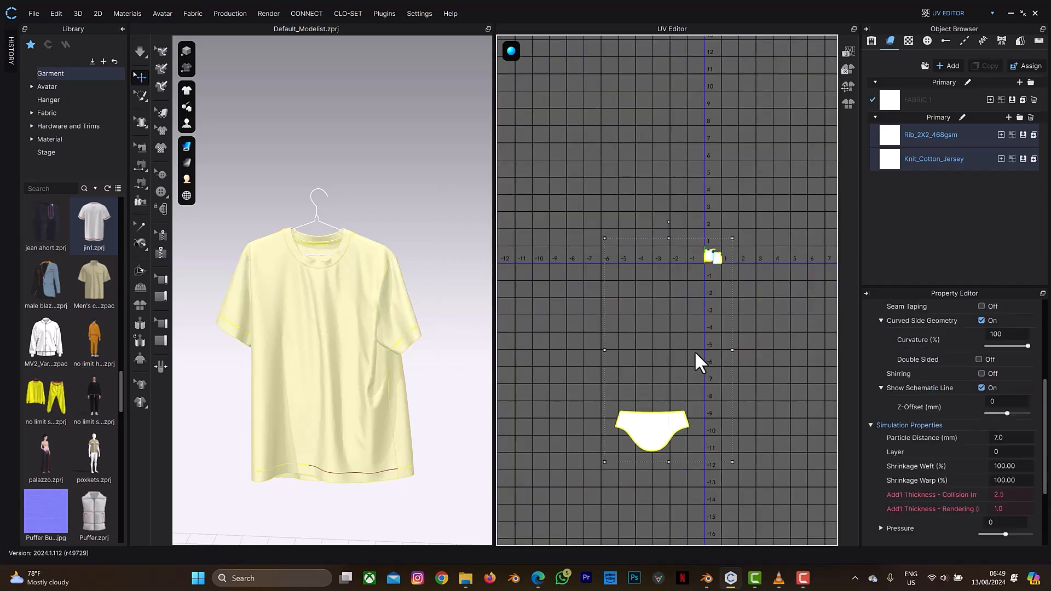
left_click(855, 106)
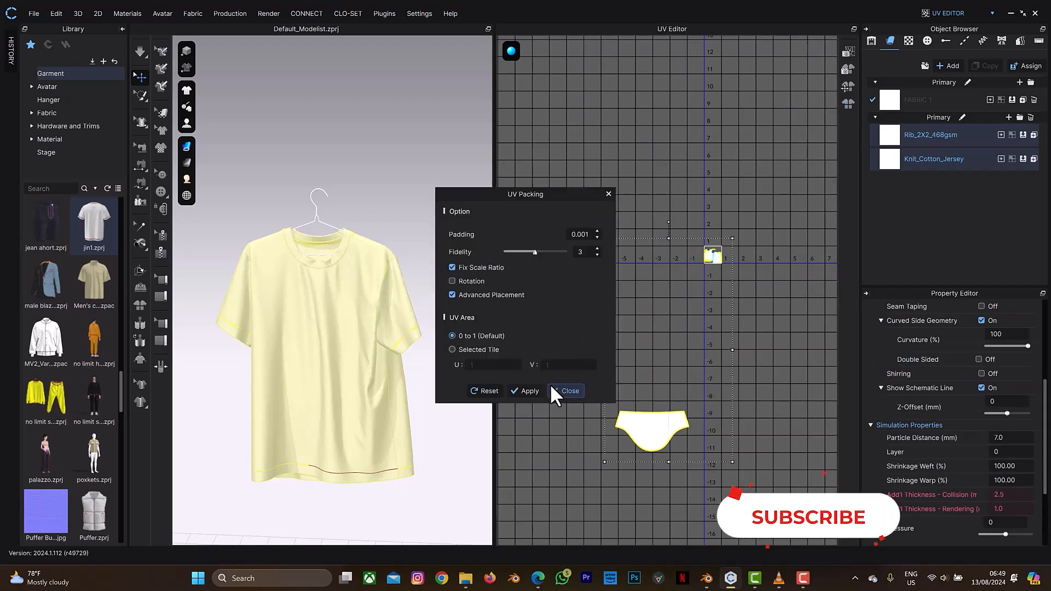
left_click(529, 391)
scroll(706, 253, "up", 10)
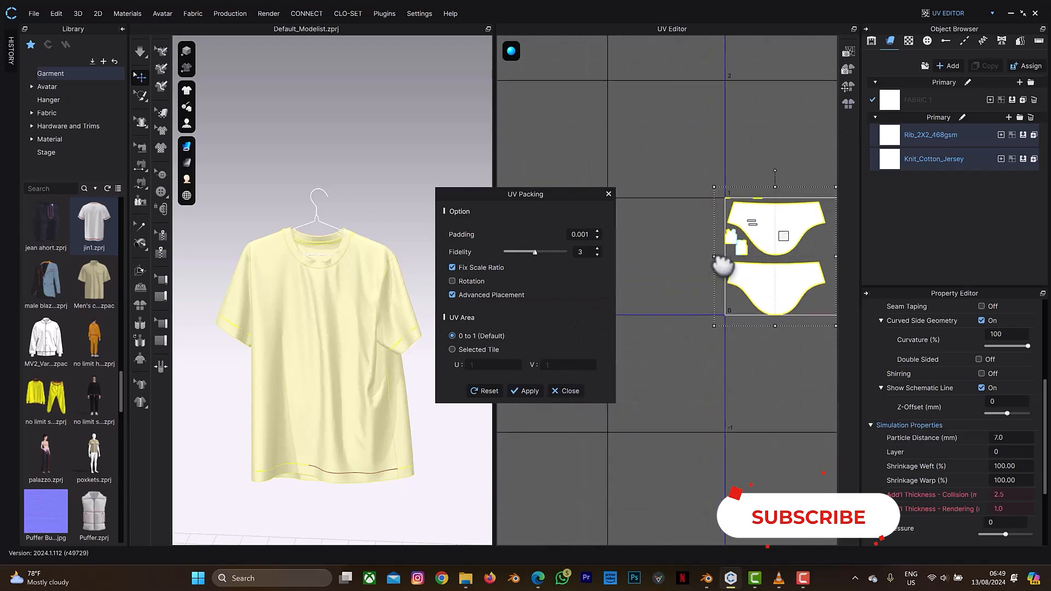
middle_click_drag(665, 220, 577, 203)
Repack all UV pieces into the 0 to 1 area with Advanced Placement and Fix Scale Ratio off, and close UV Packing
left_click(452, 294)
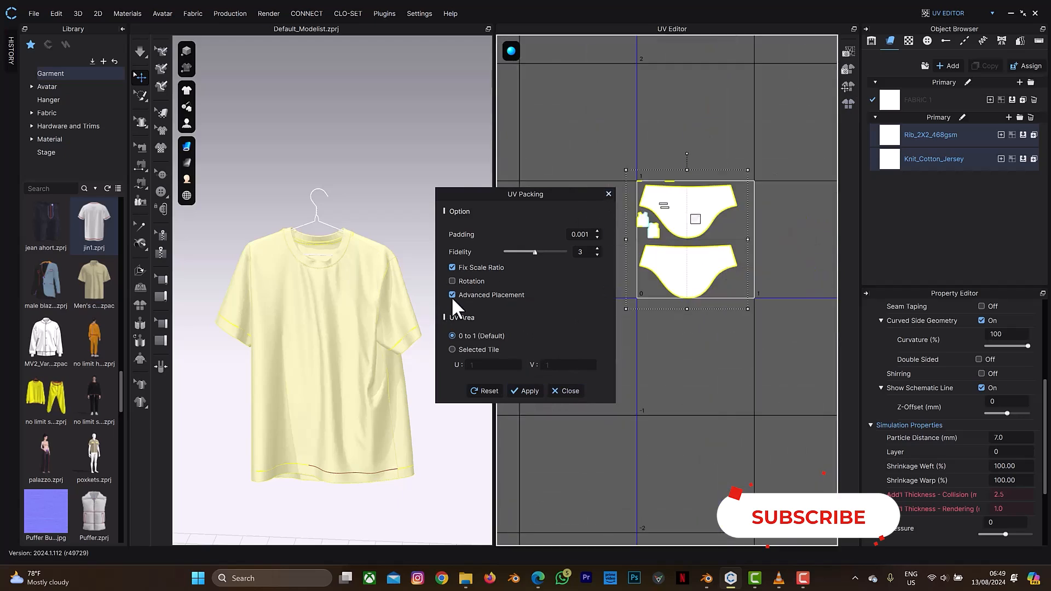
left_click(520, 391)
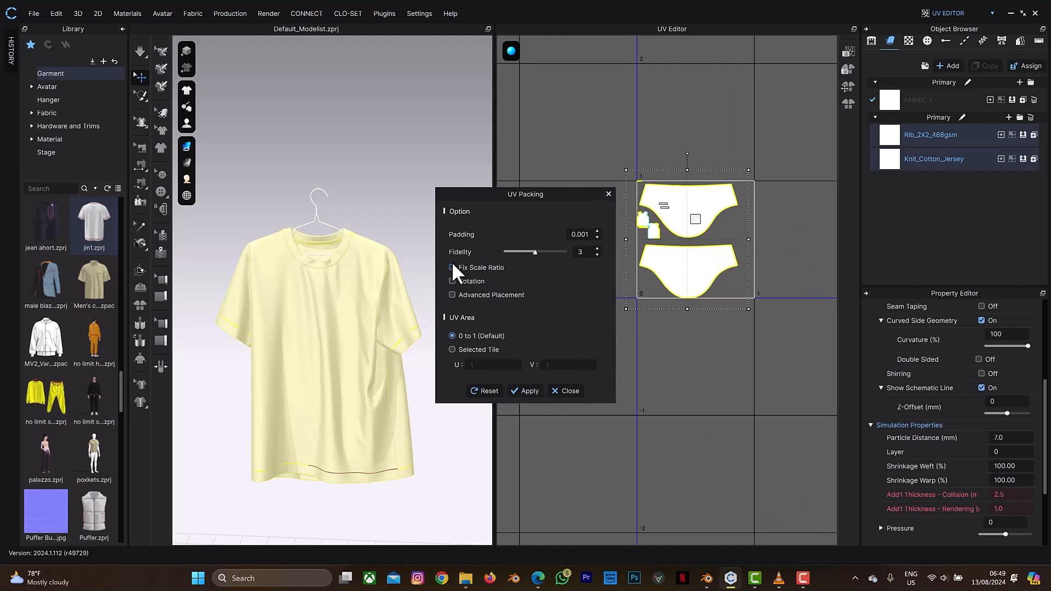
left_click(528, 388)
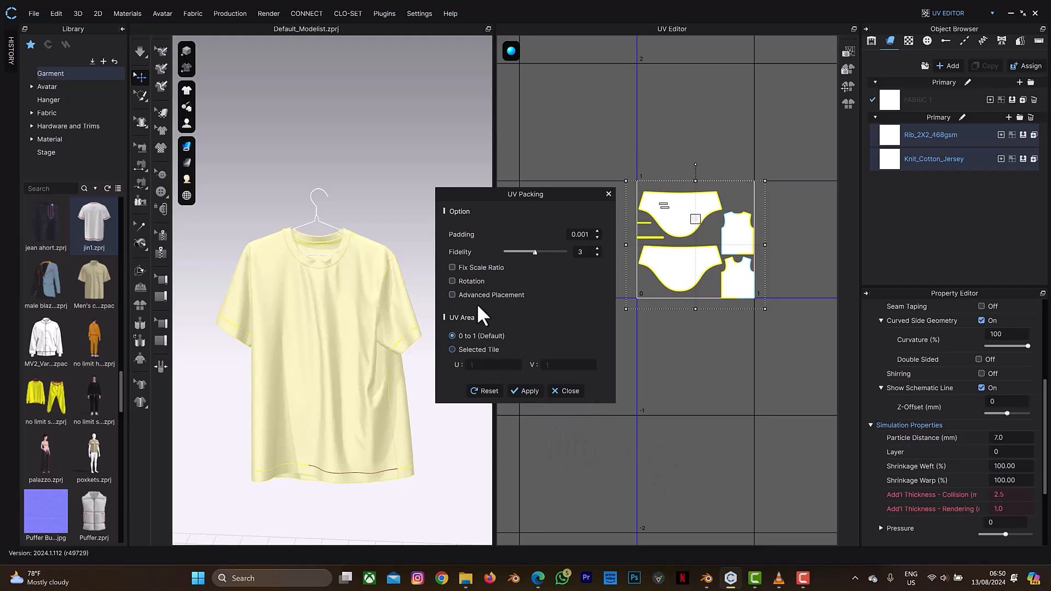
left_click(528, 388)
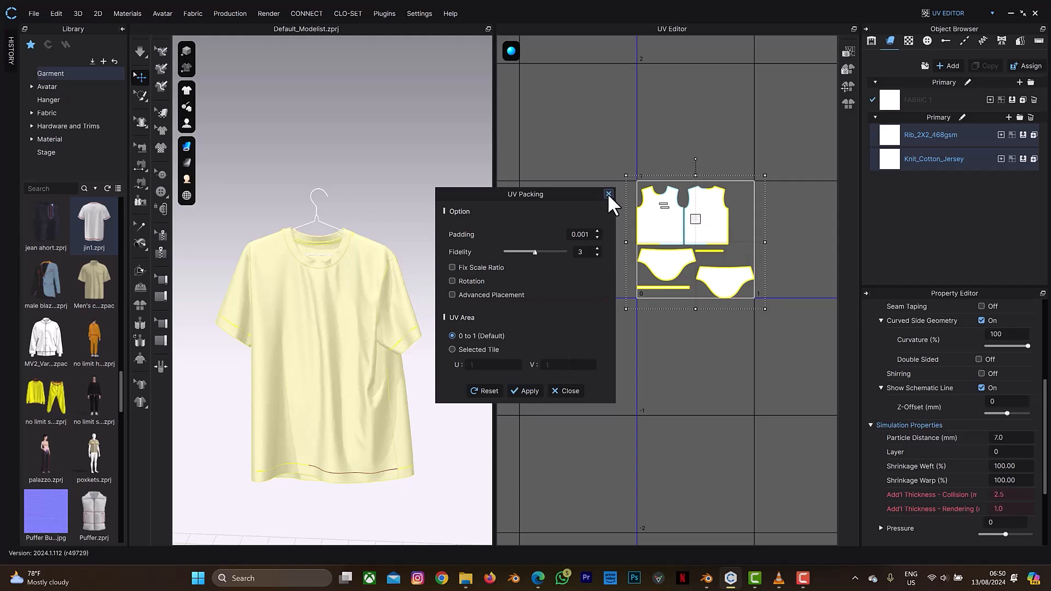
left_click(567, 390)
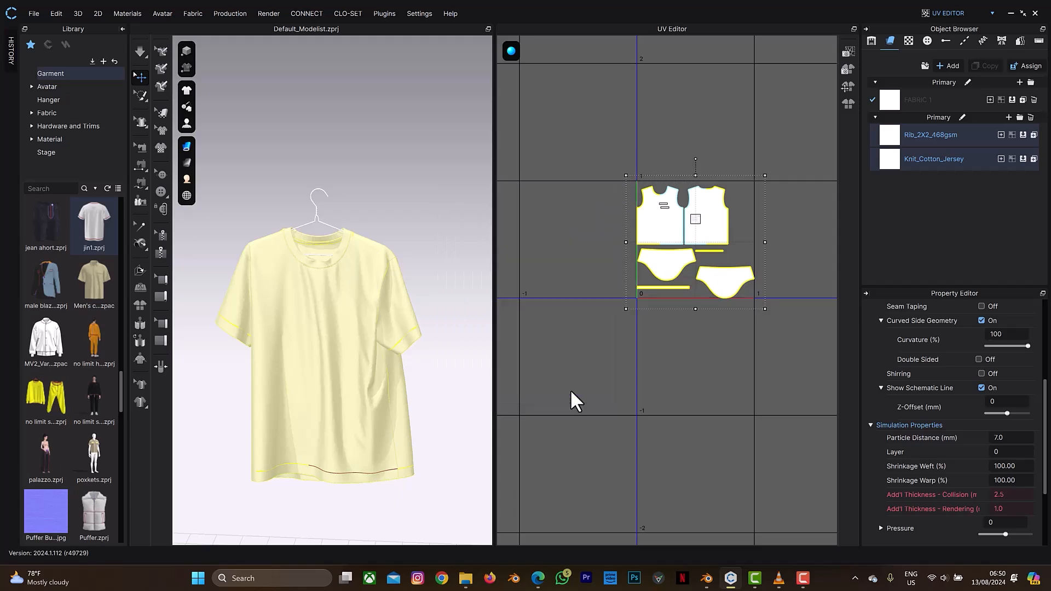
Switch from UV Editor through Simulation to Animation mode and set the Simulation Quality to Animation (Stable)
left_click(952, 15)
left_click(950, 25)
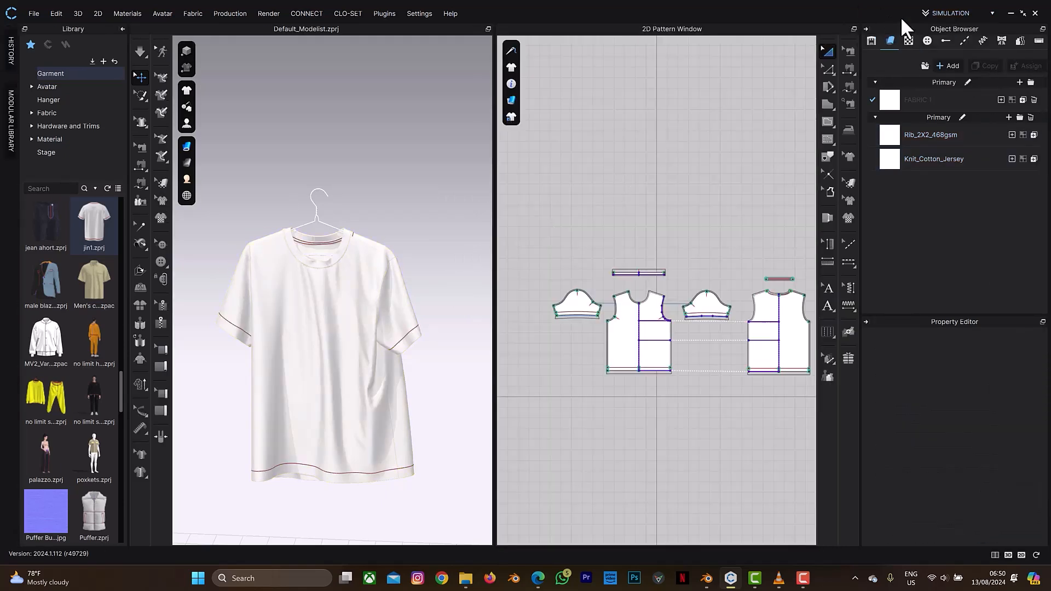
left_click(941, 10)
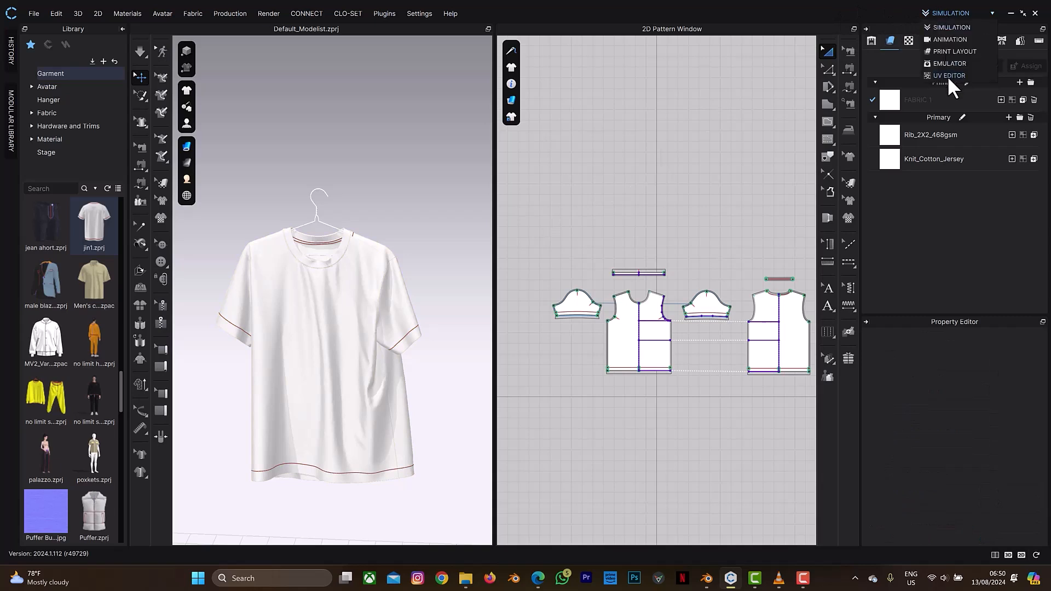
left_click(957, 39)
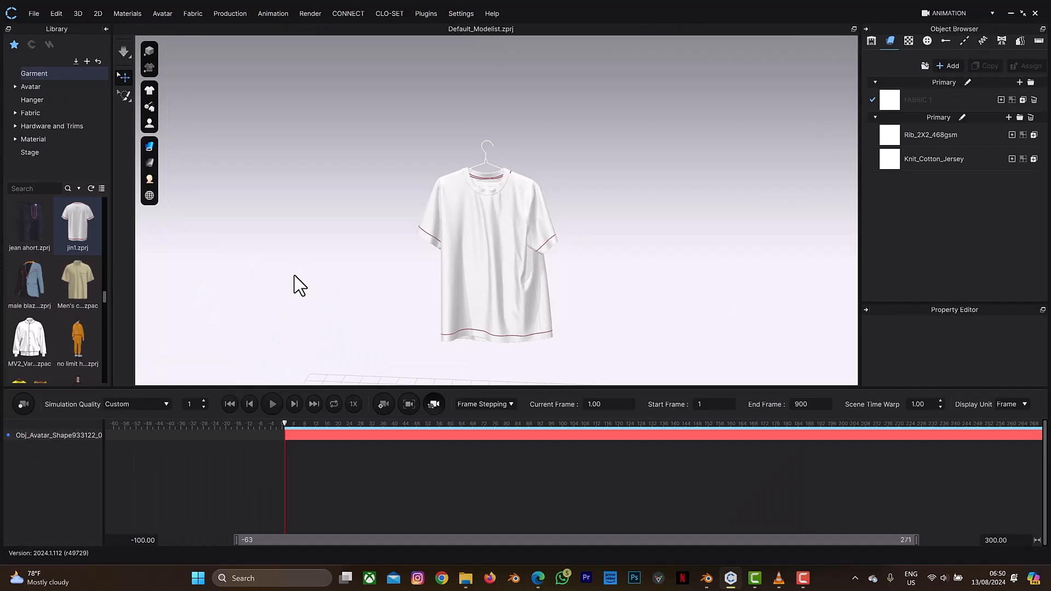
left_click(161, 402)
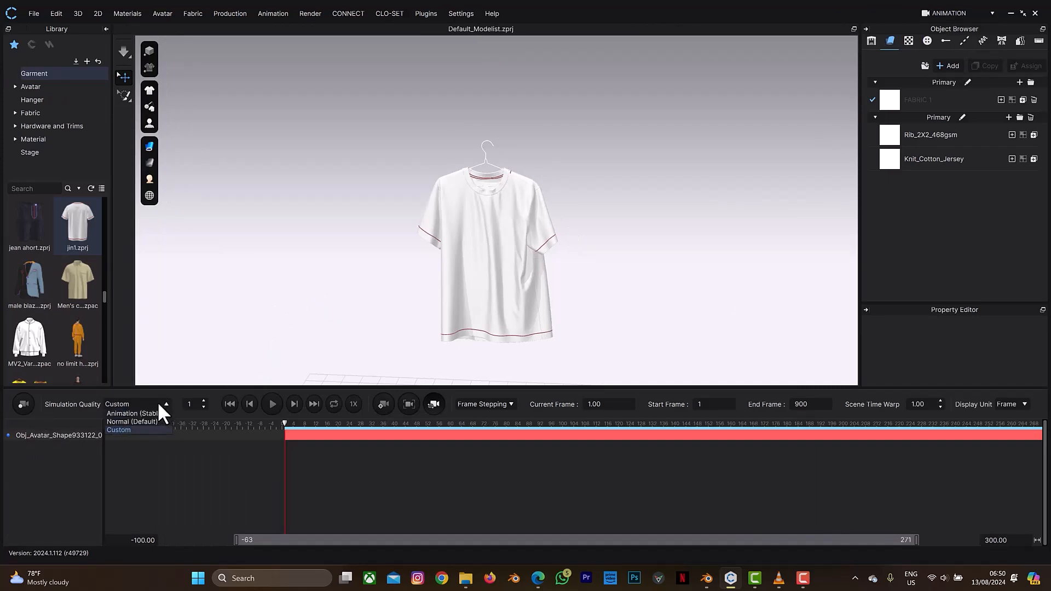
left_click(155, 413)
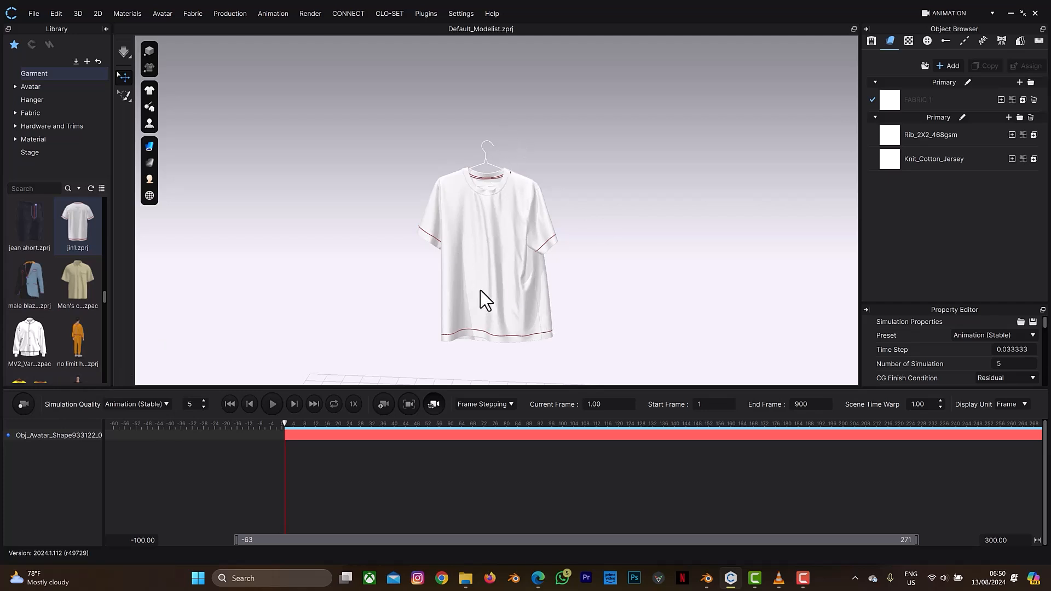
Check the existing hanger and T-shirt Alembic files in the hanger project's animation folder, and return to CLO
right_click_drag(481, 221, 474, 226)
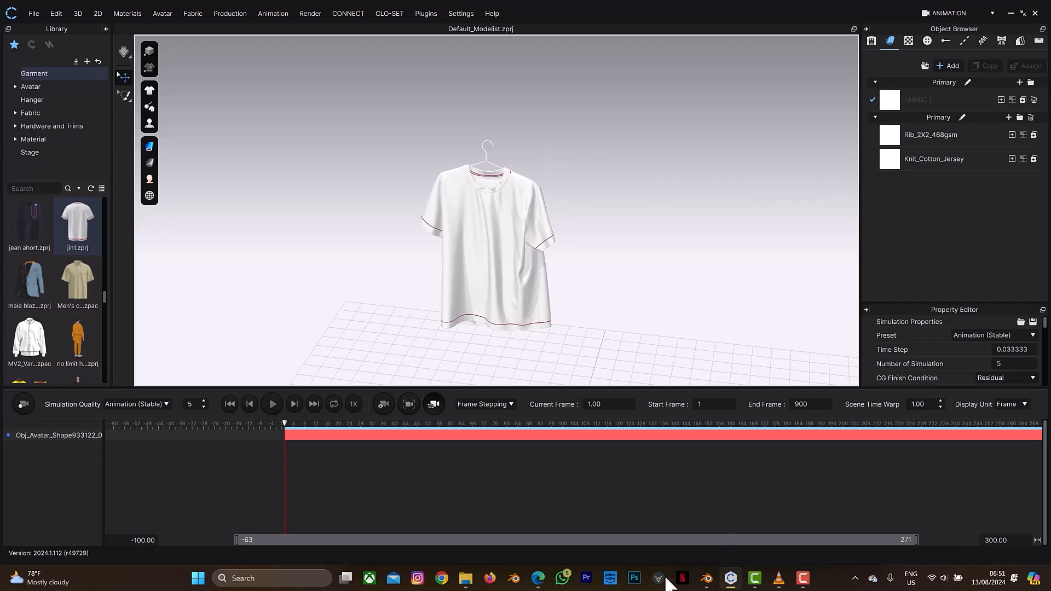
left_click(466, 578)
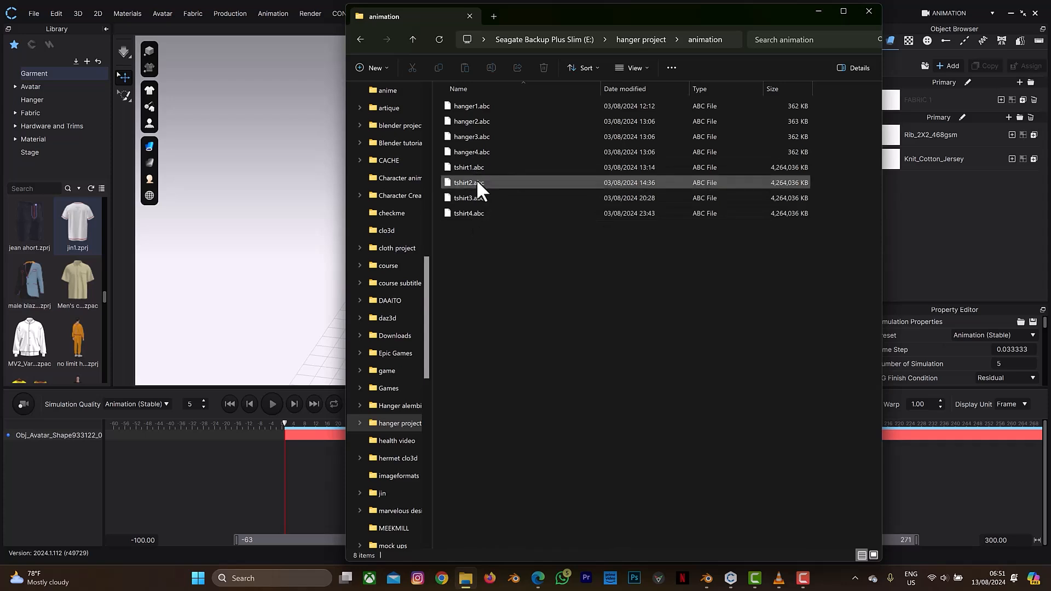
left_click(817, 11)
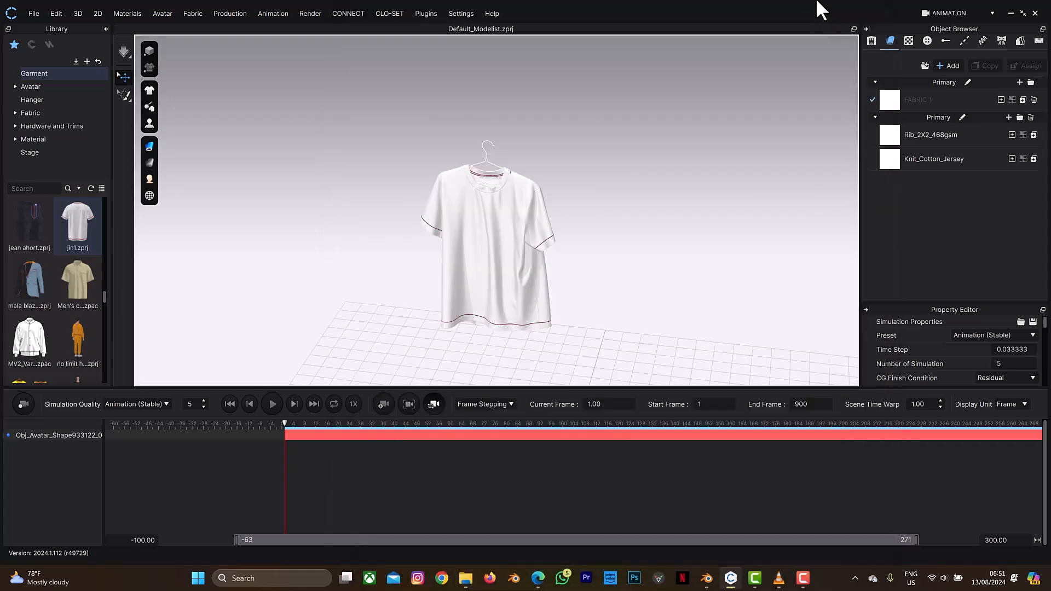
Return to Simulation mode and start an Alembic (OGAWA) export named TSHIRT in the hanger project's animation folder
left_click(943, 13)
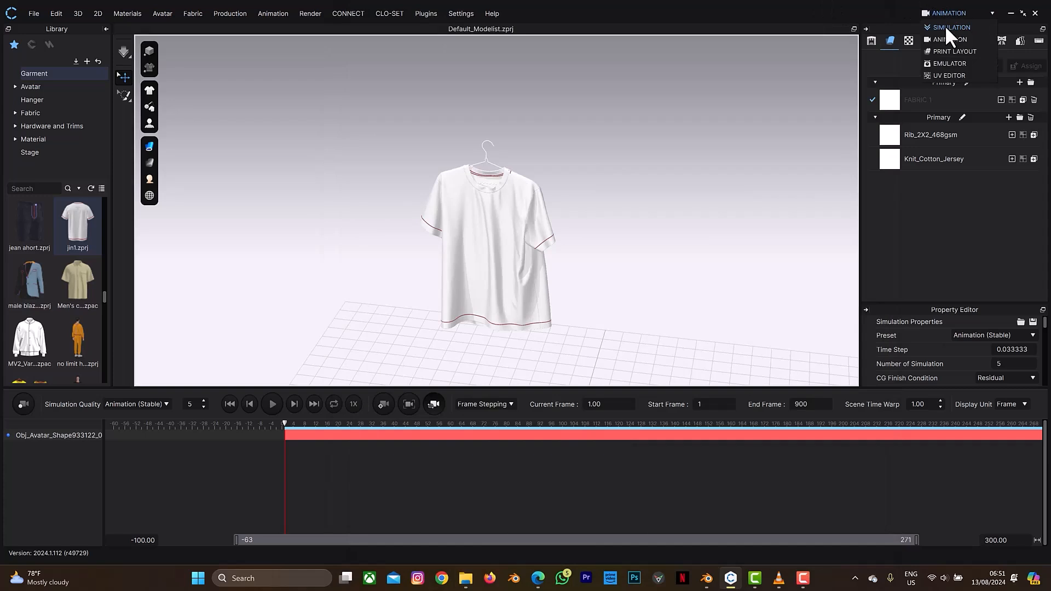
left_click(944, 25)
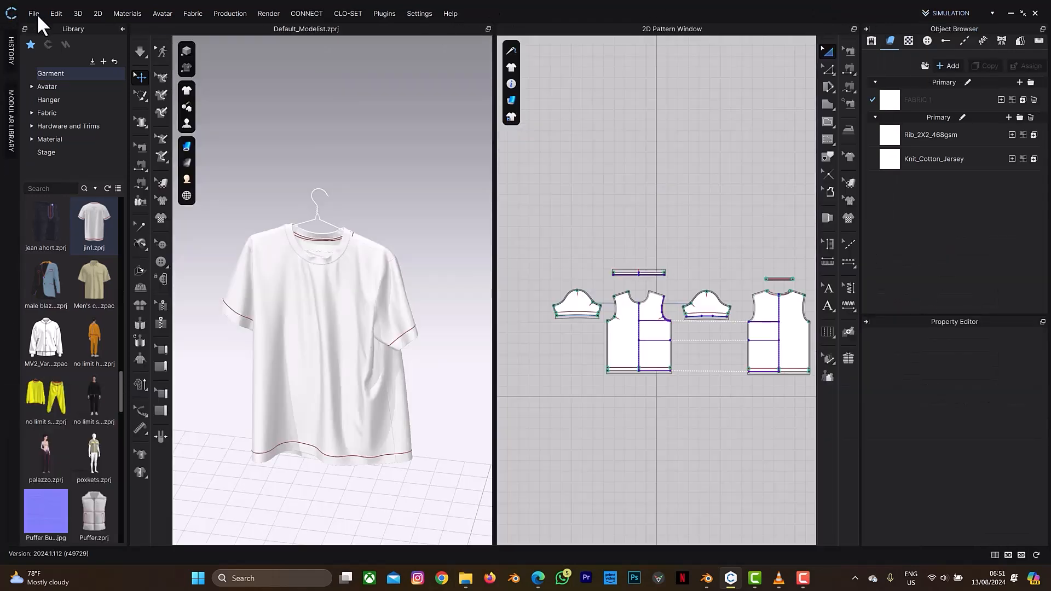
left_click(36, 13)
mouse_move(57, 113)
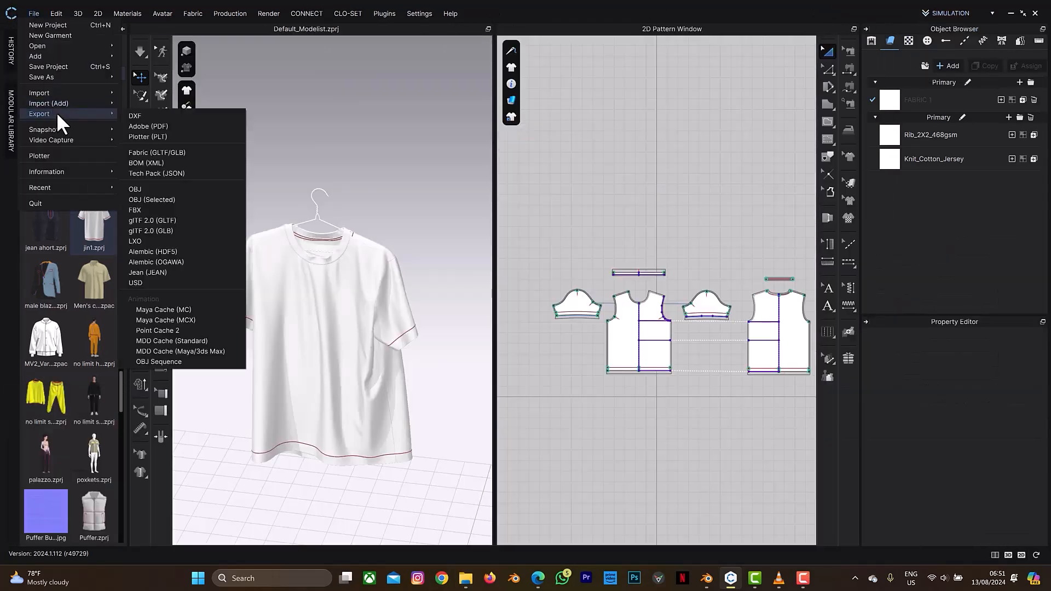
left_click(156, 260)
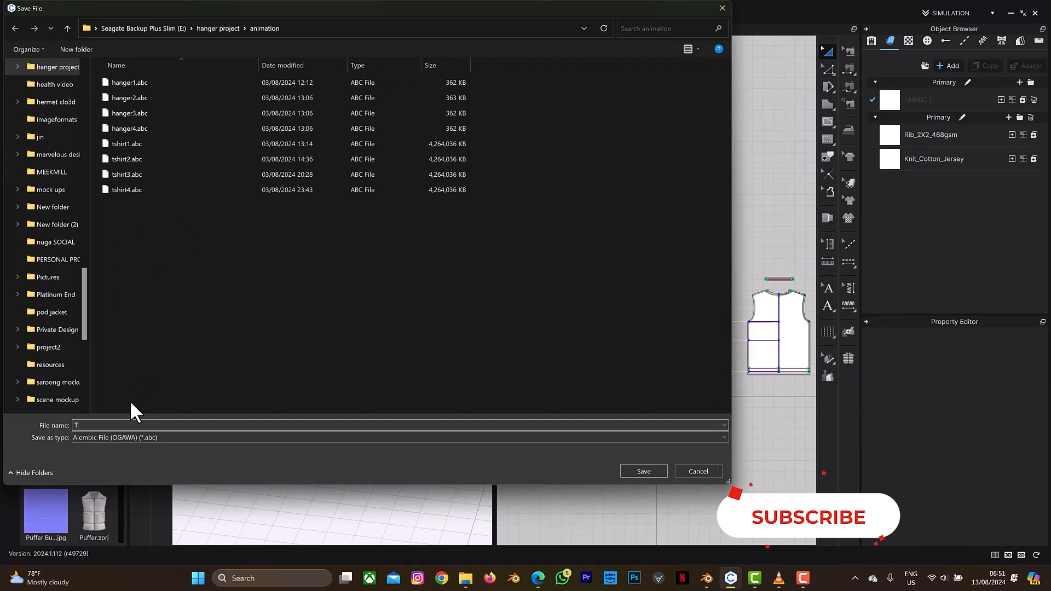
type("TSHIRT")
key("Return")
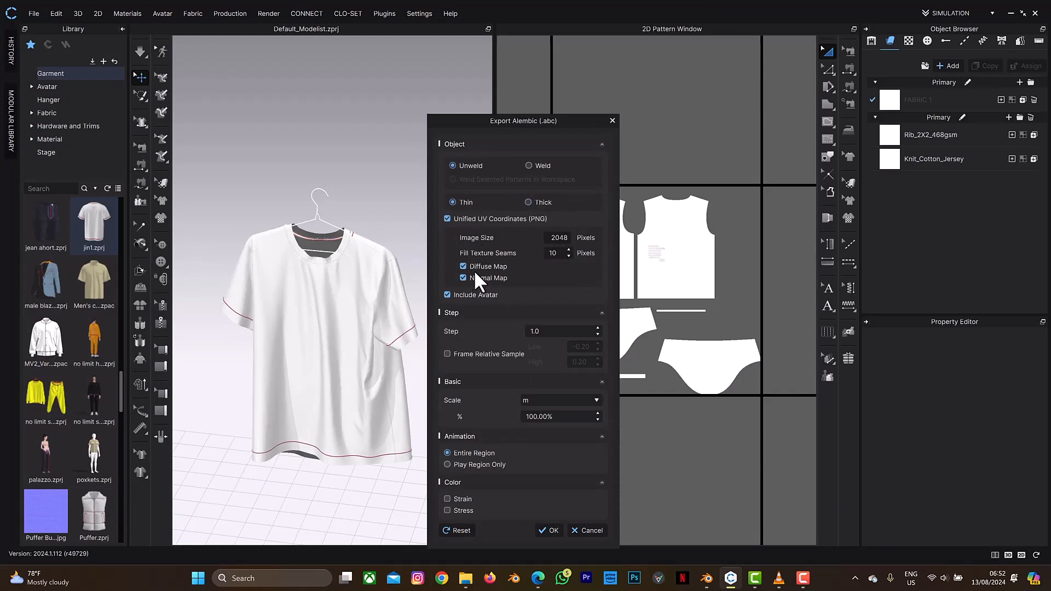
Set the Alembic export to Thick with a 4096-pixel unified UV image and no avatar, and close the dialog without exporting
double_click(569, 237)
type("4096")
left_click(452, 294)
left_click(526, 200)
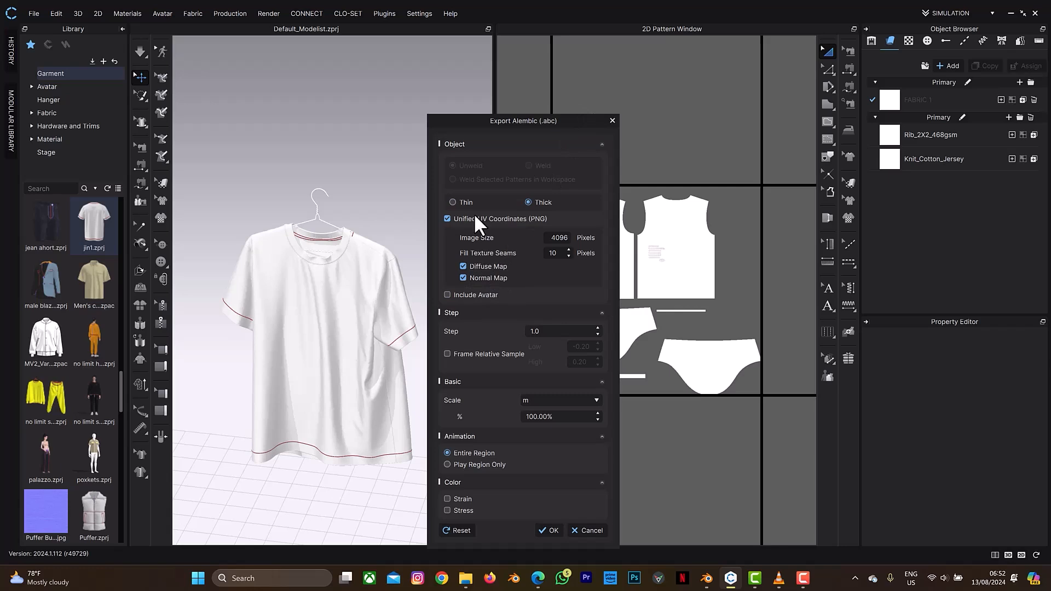
left_click(612, 120)
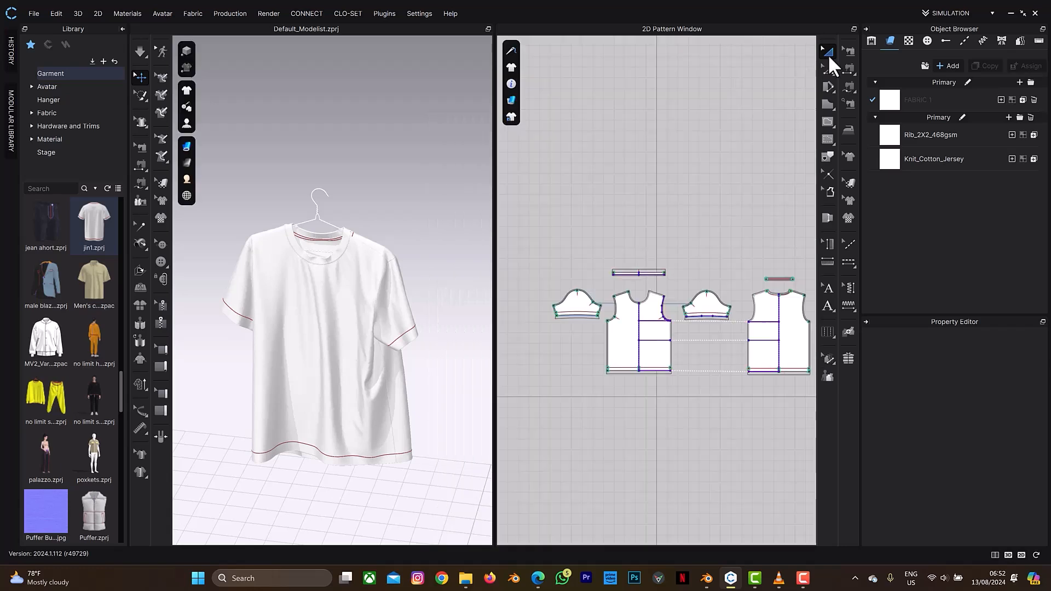
Switch to UV Editor mode, set the Bake Textures saving path to DD.png in the saroong mockup texture folder, and close without baking
left_click(949, 12)
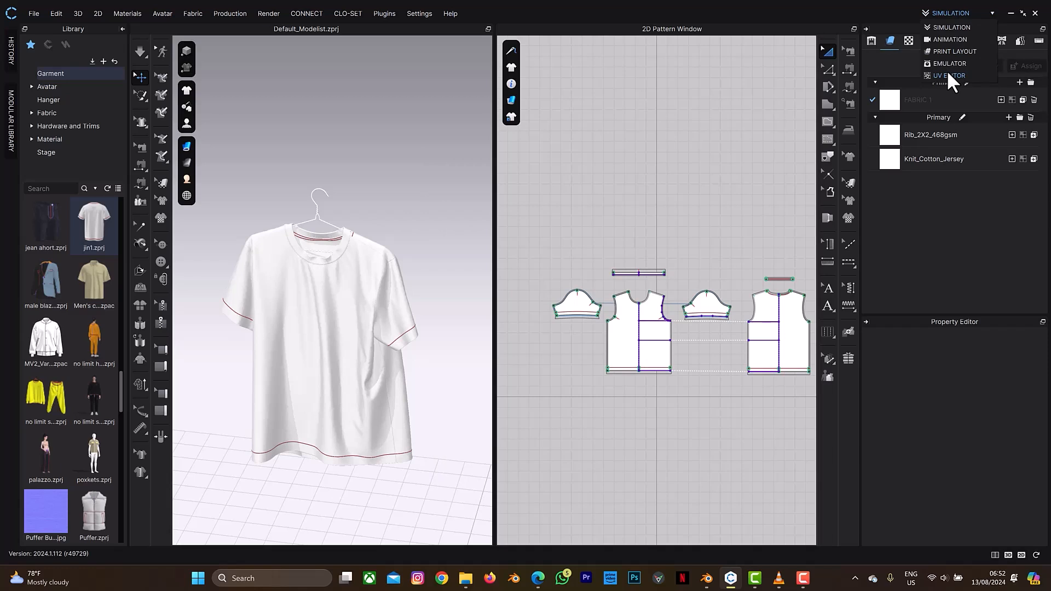
left_click(949, 75)
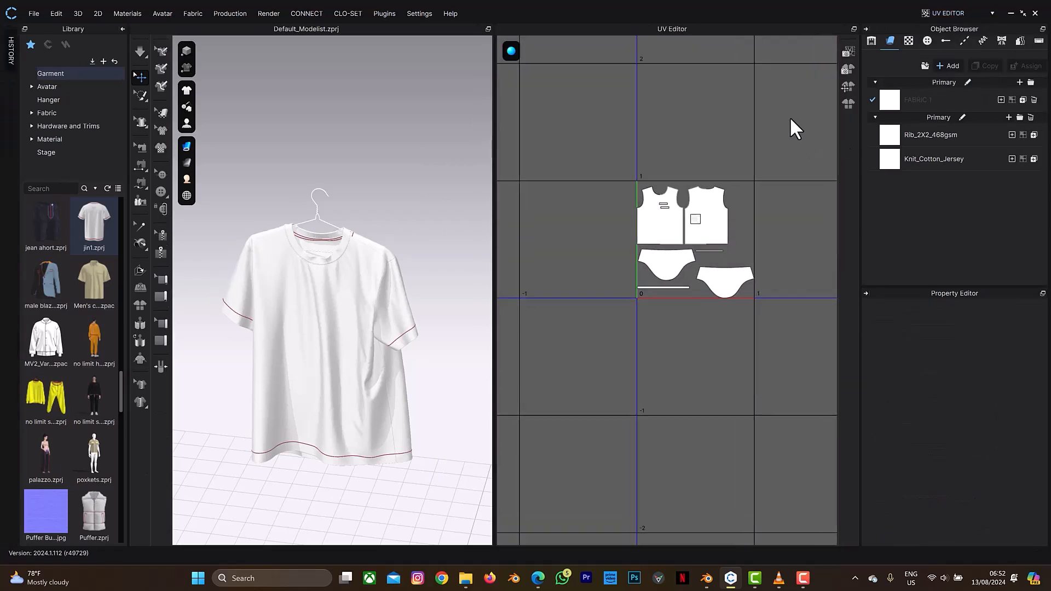
left_click(847, 64)
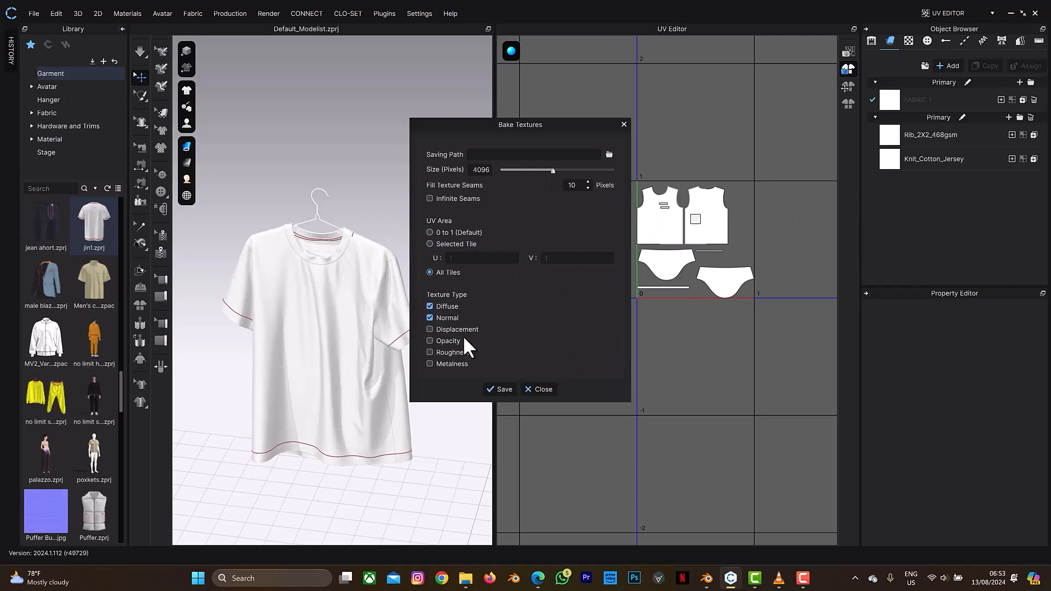
left_click(609, 155)
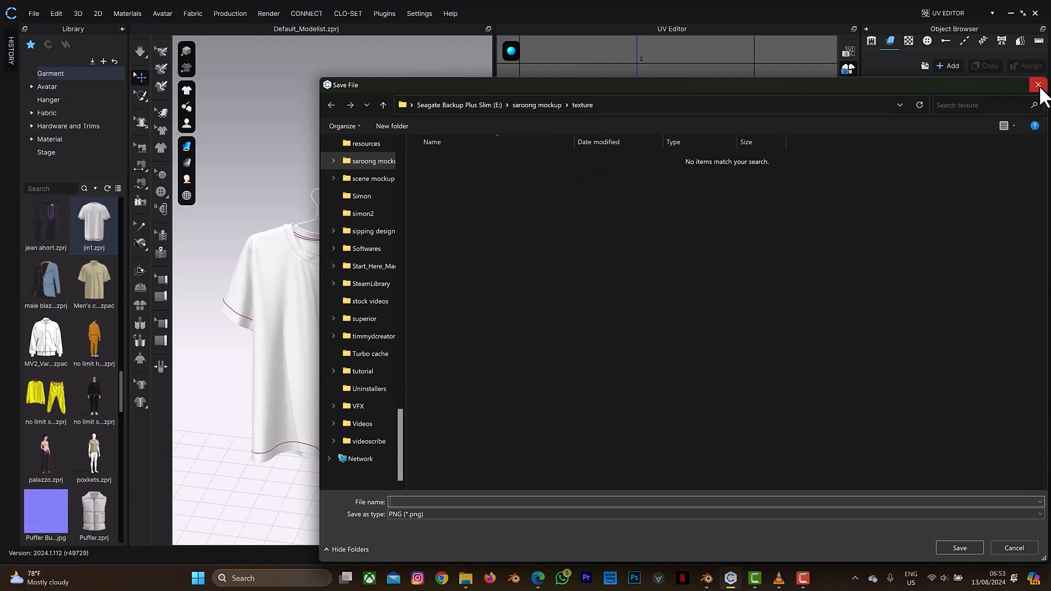
left_click(936, 504)
type("DD")
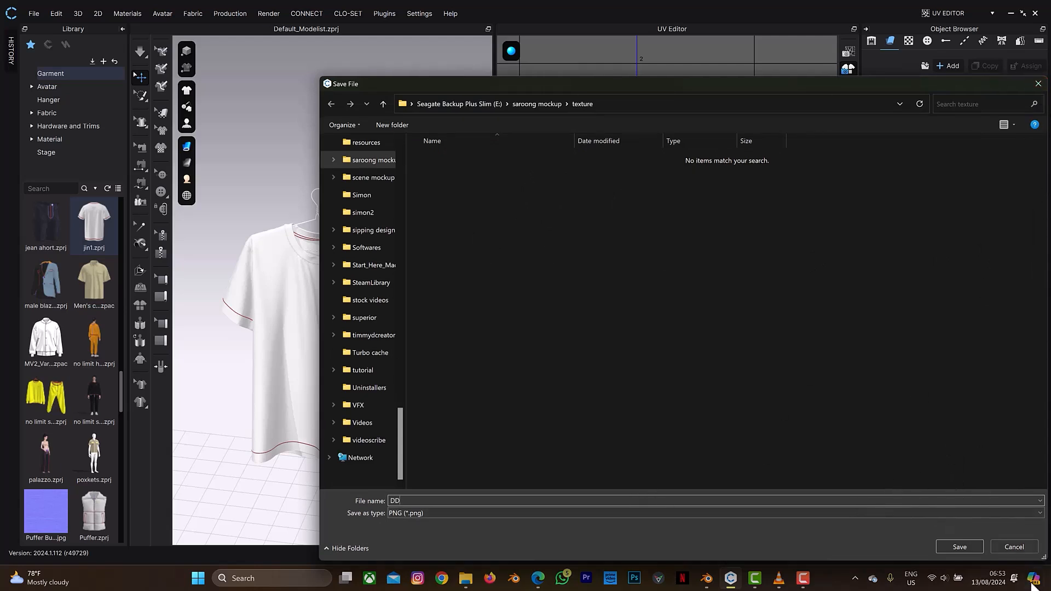
left_click(969, 549)
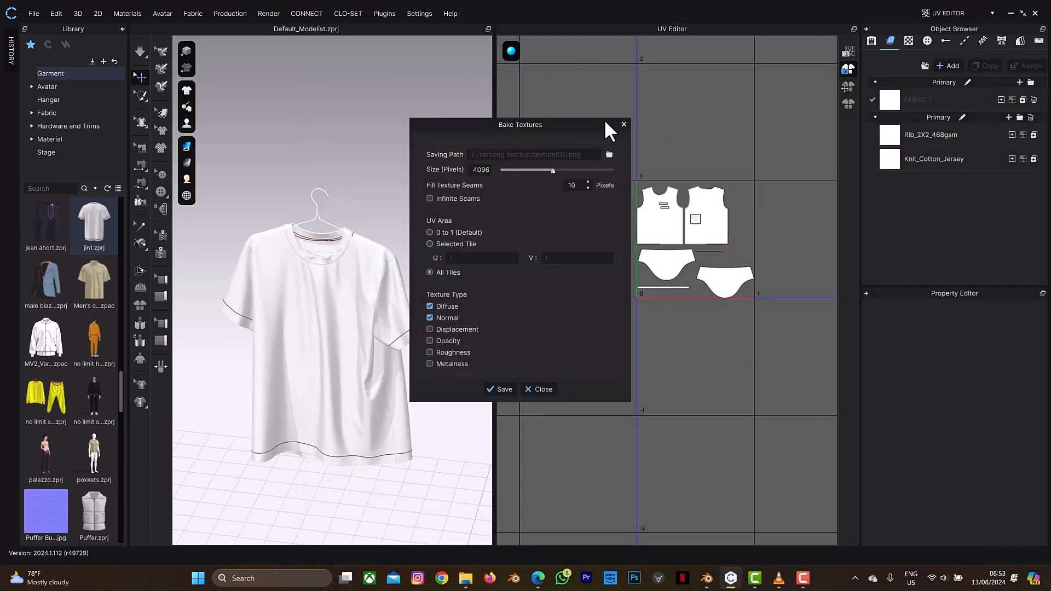
left_click(624, 125)
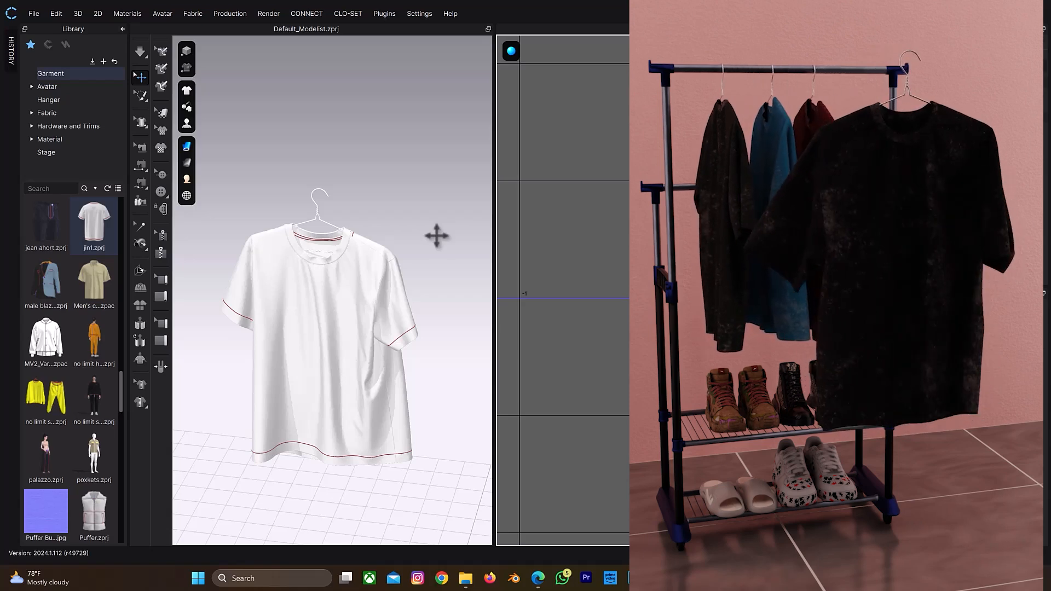
Switch to Blender and view the clothing rack in the hanger animation scene from another angle
right_click_drag(340, 244, 373, 245)
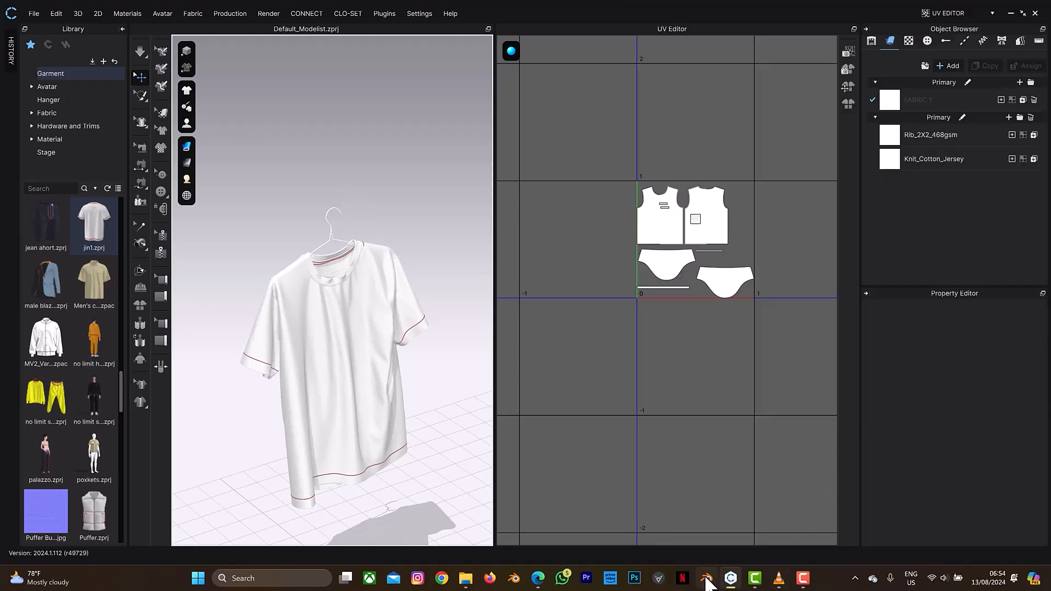
left_click(706, 578)
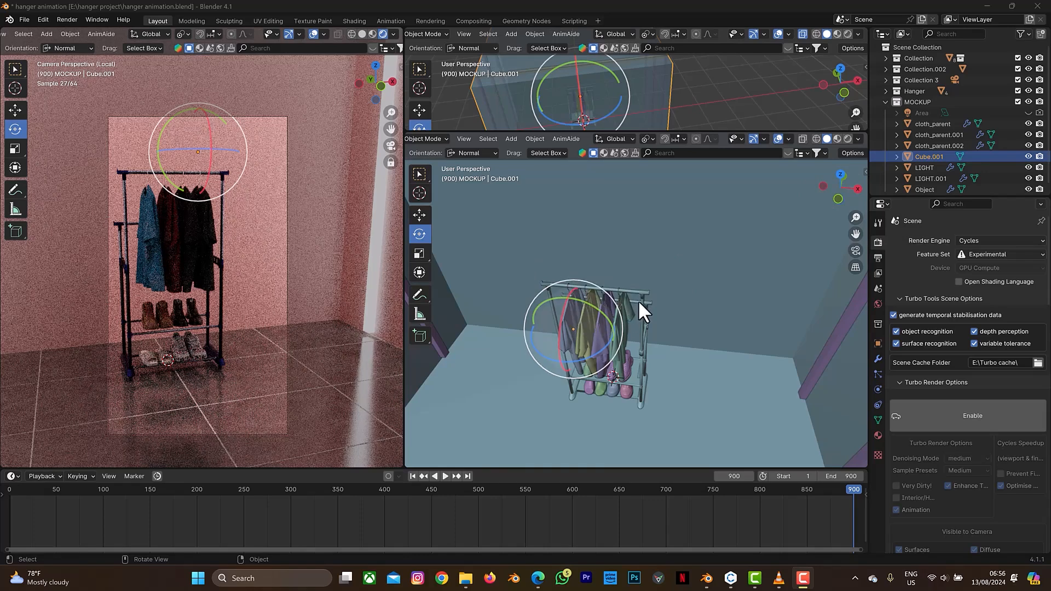
left_click_drag(839, 193, 834, 183)
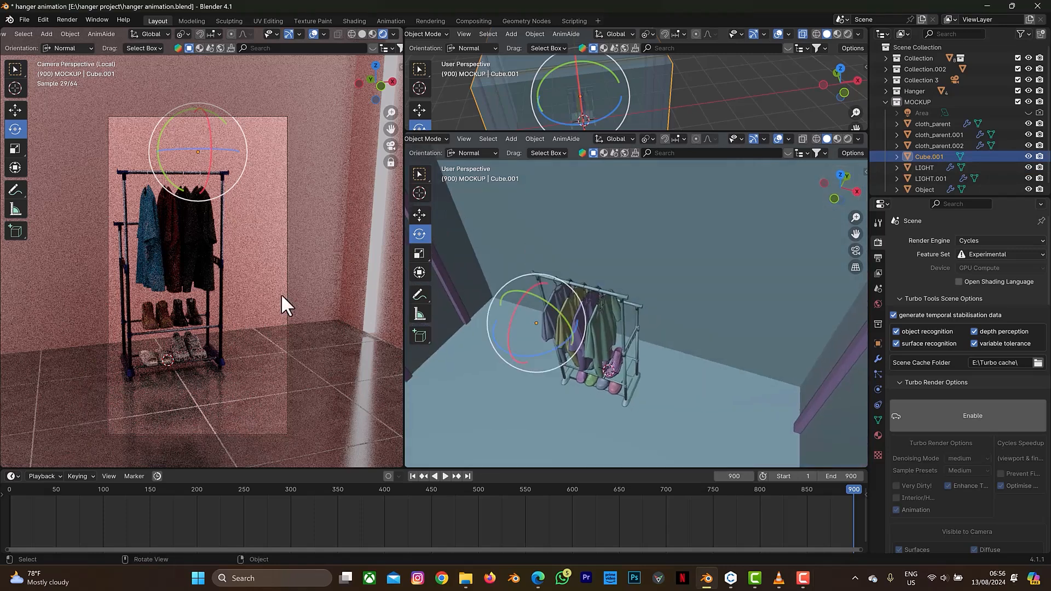